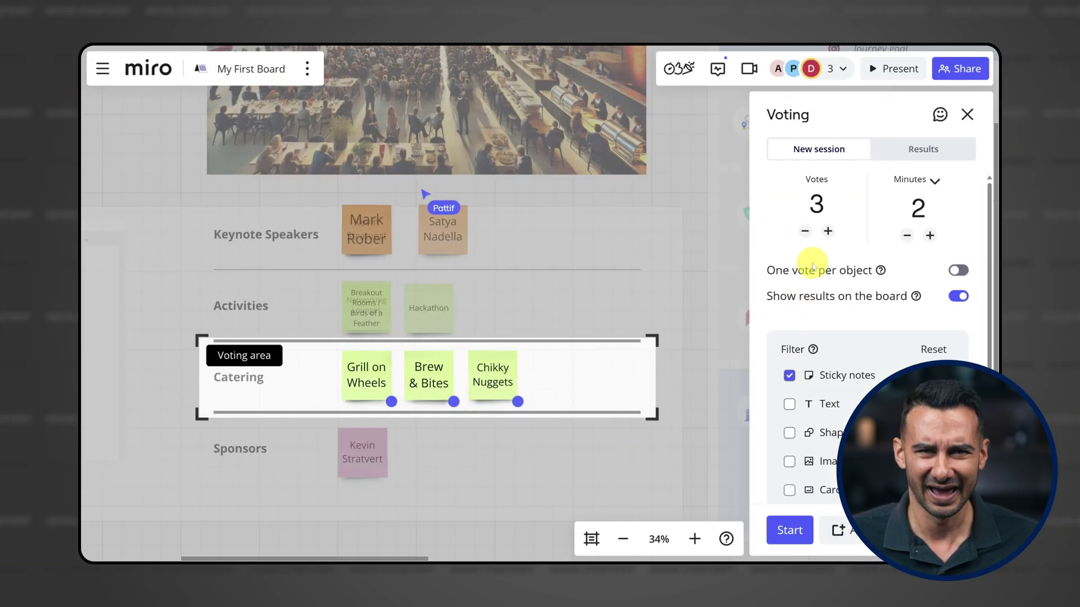
# Set the voting session to 2 votes per person with a 4-minute timer.
pyautogui.click(805, 232)
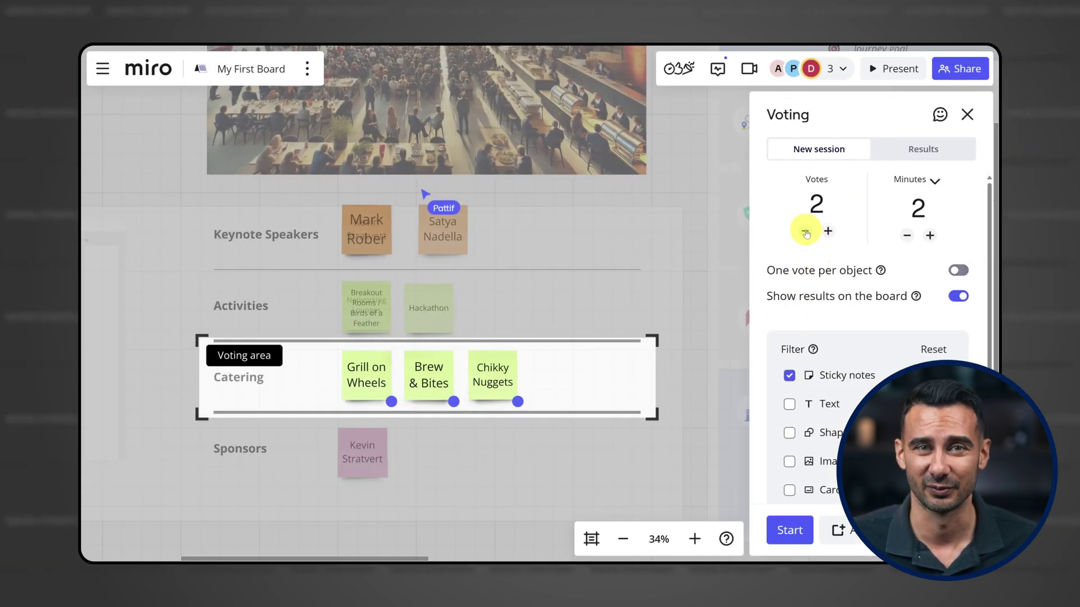
pyautogui.click(930, 235)
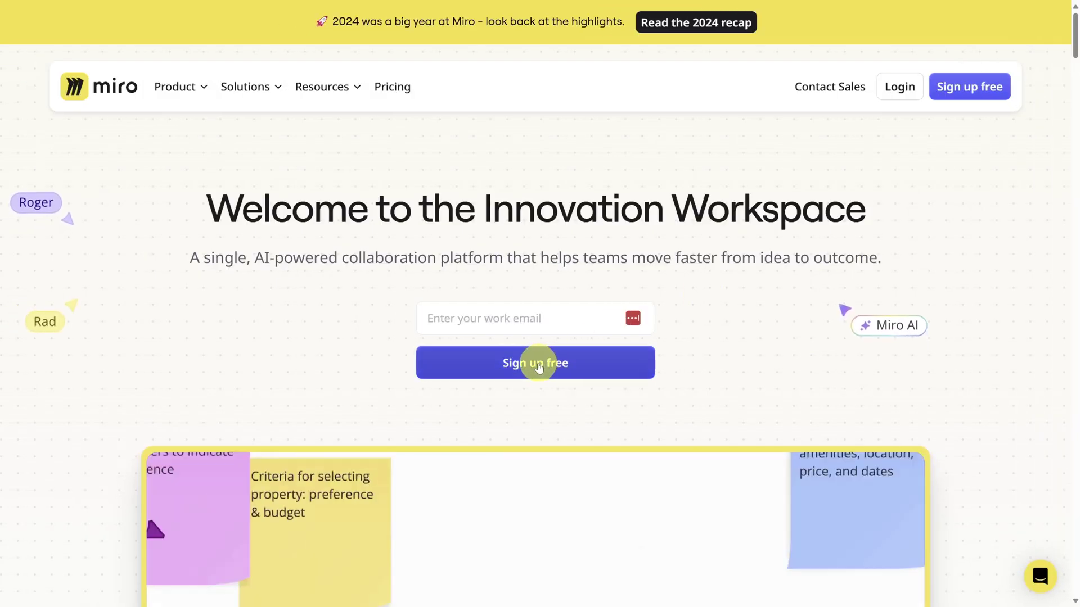
# Start free sign-up and submit the work email to reach the Check your email page.
pyautogui.click(538, 362)
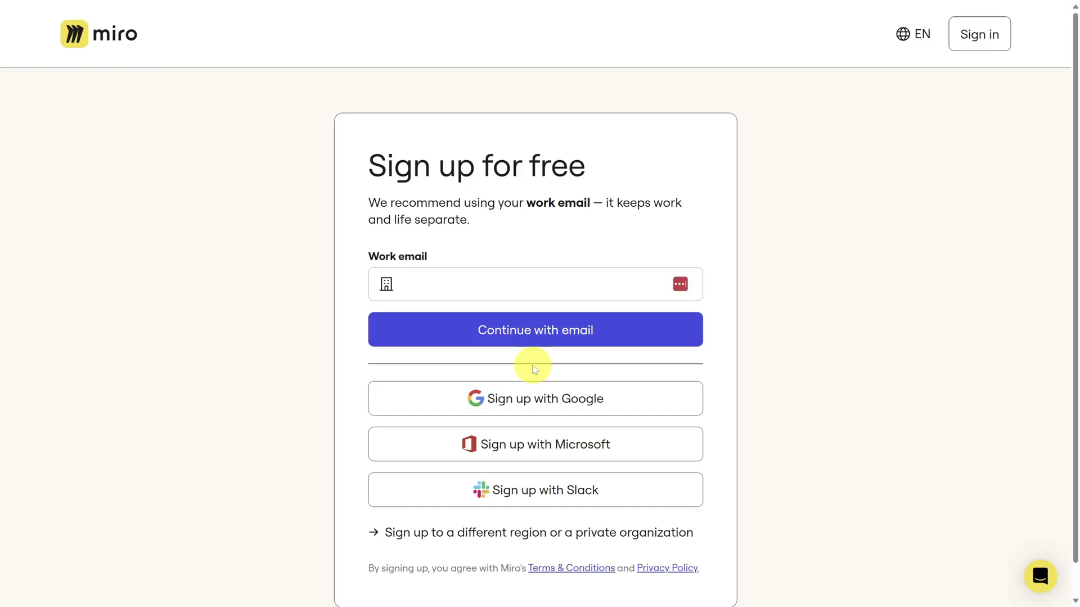
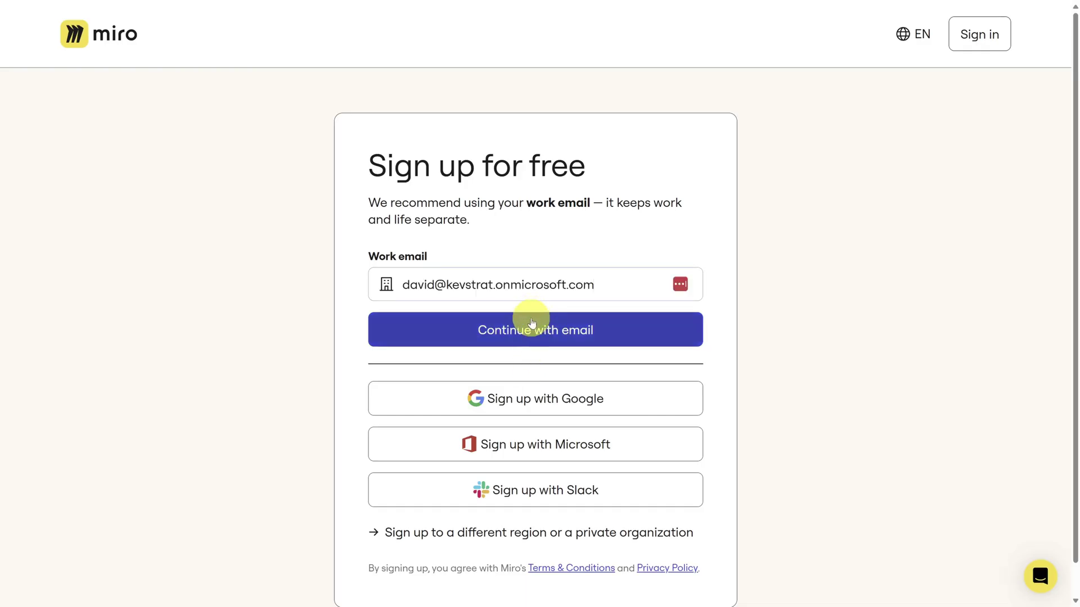
pyautogui.click(531, 333)
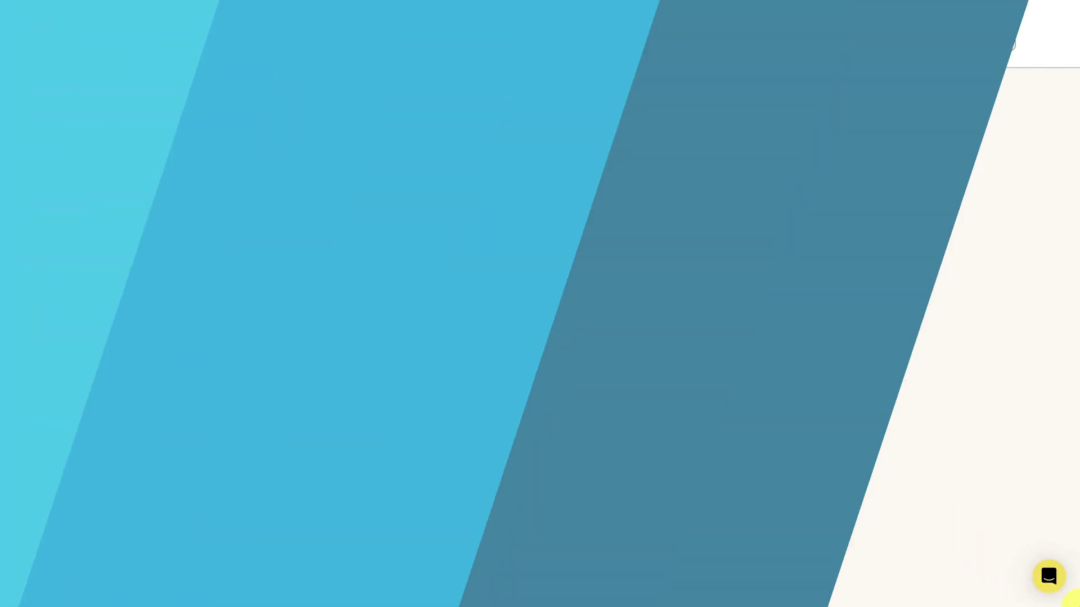
pyautogui.write('Kev')
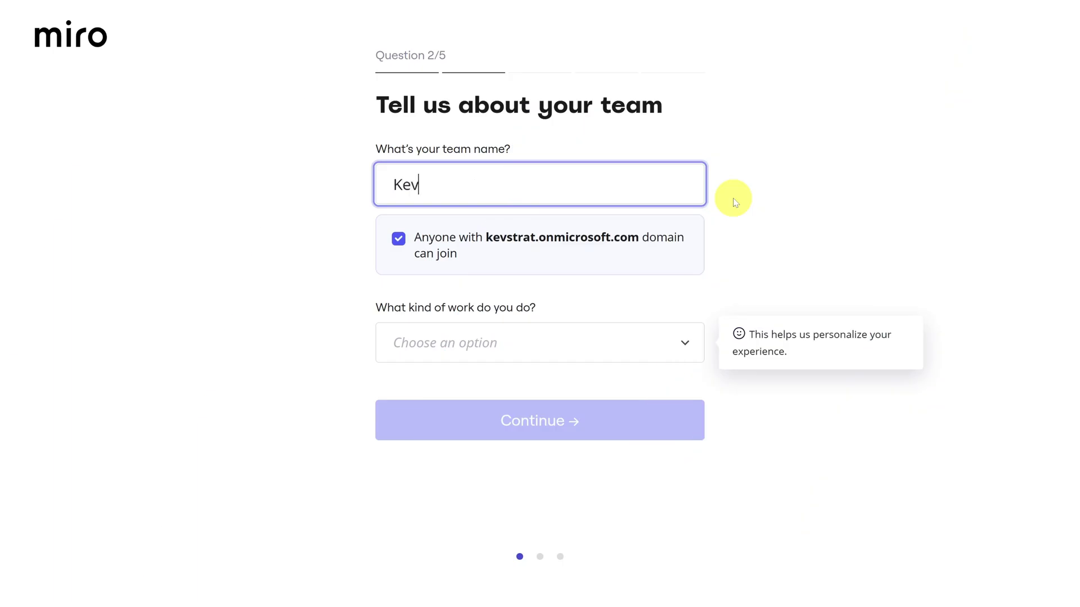
pyautogui.write("'s Crew")
# Skip inviting teammates and start from scratch, landing on a blank My First Board.
pyautogui.click(550, 410)
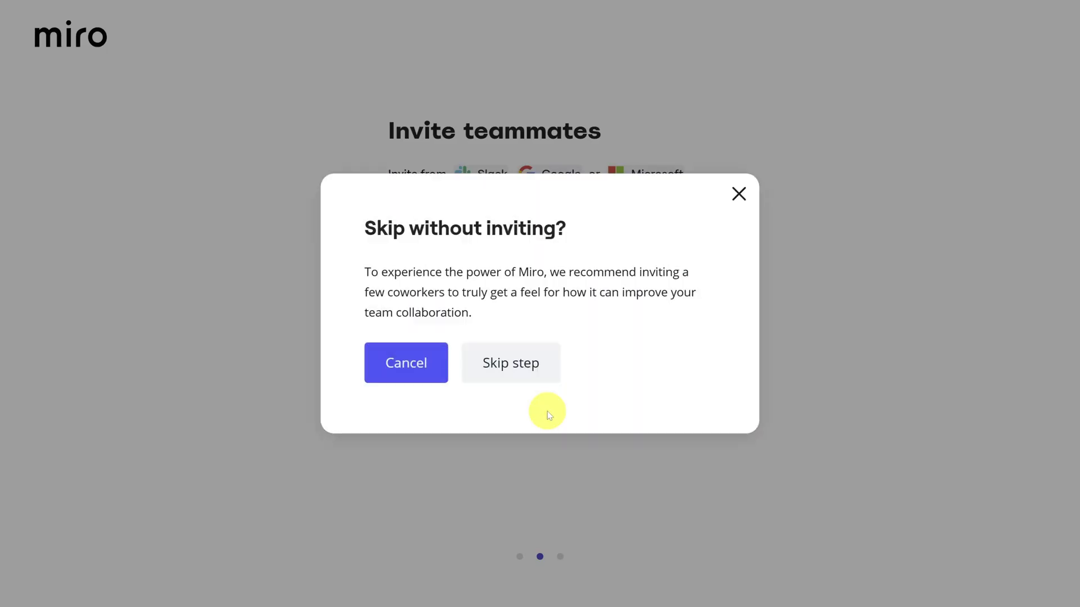
pyautogui.click(525, 376)
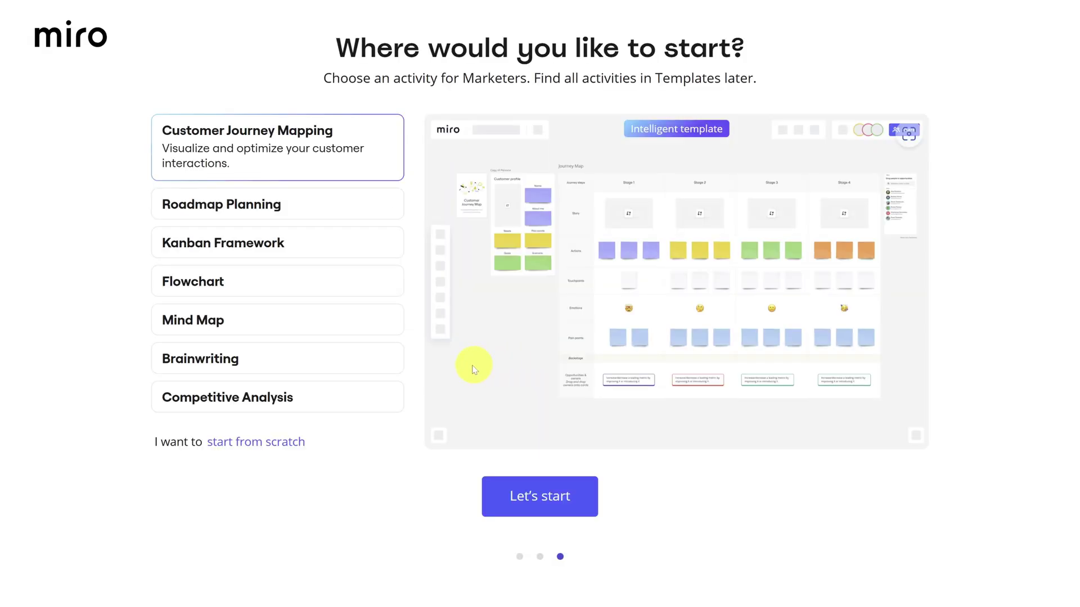
pyautogui.click(249, 442)
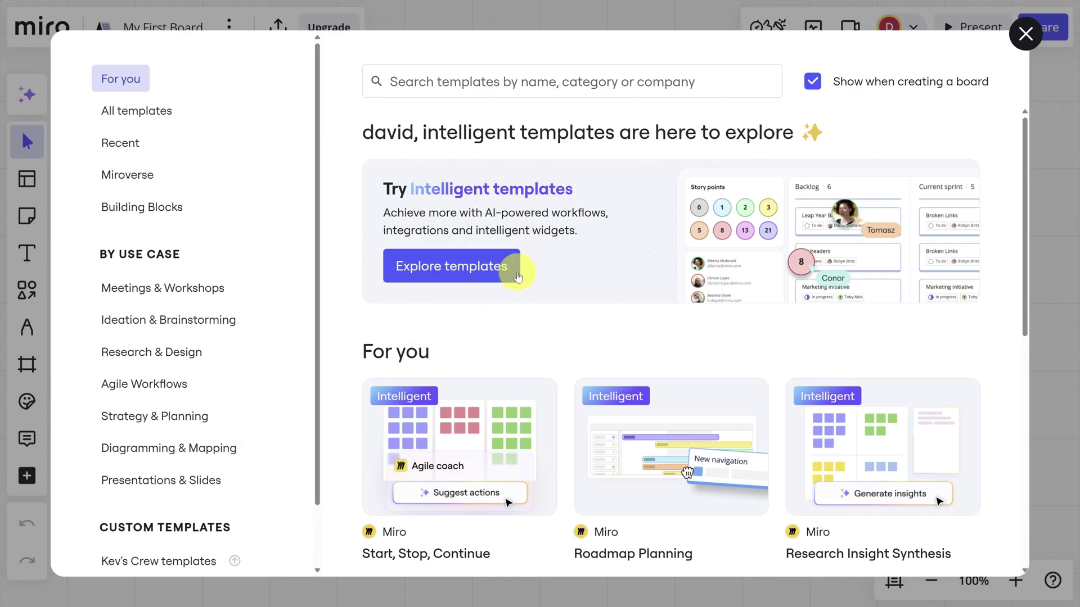
pyautogui.click(1024, 36)
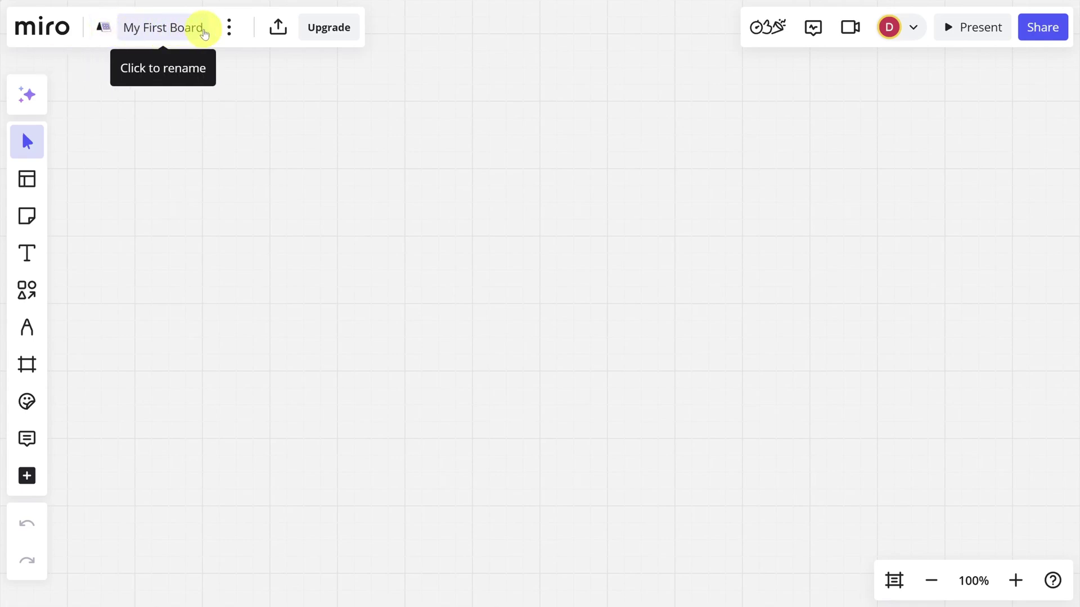
pyautogui.click(228, 28)
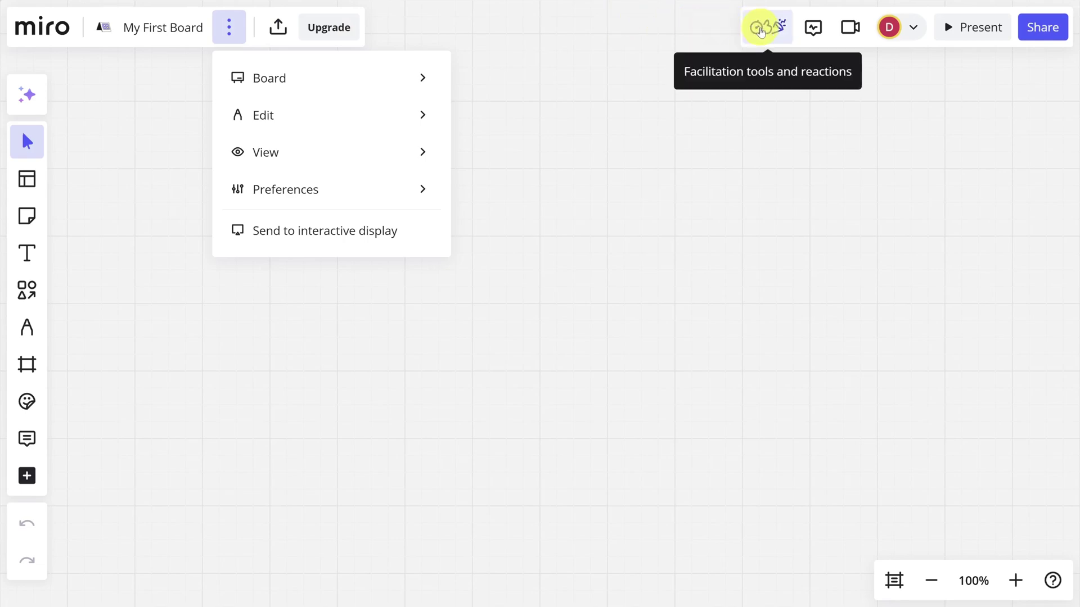
pyautogui.click(761, 30)
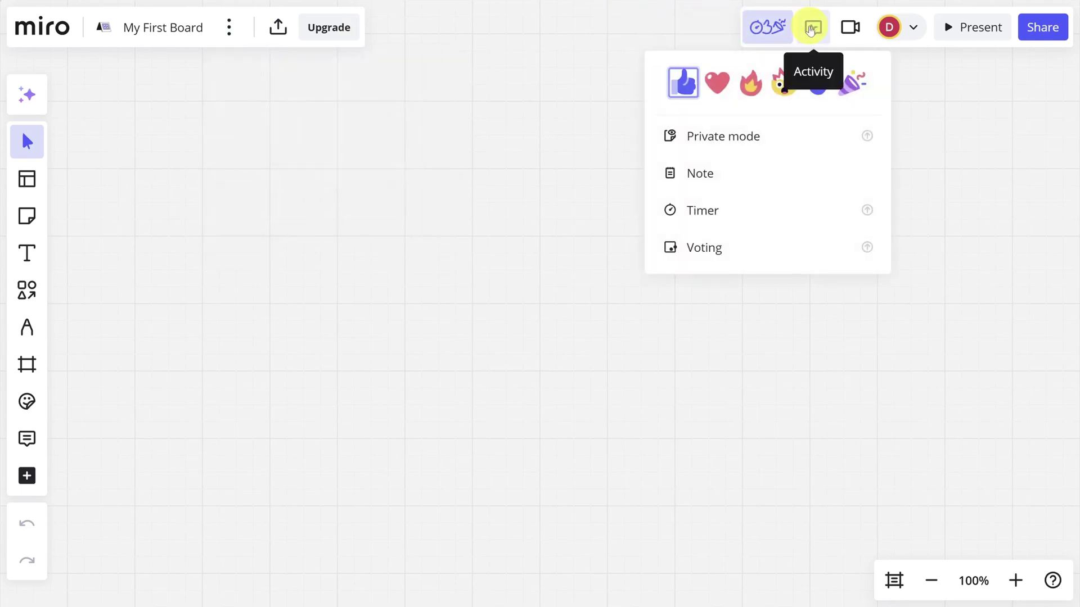
pyautogui.click(811, 30)
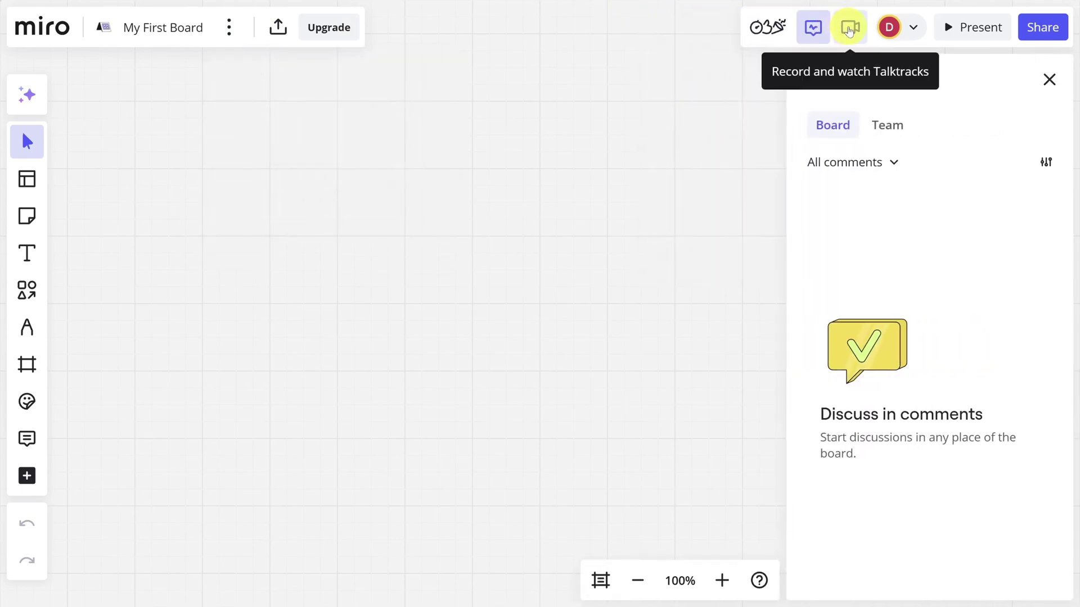
pyautogui.click(850, 31)
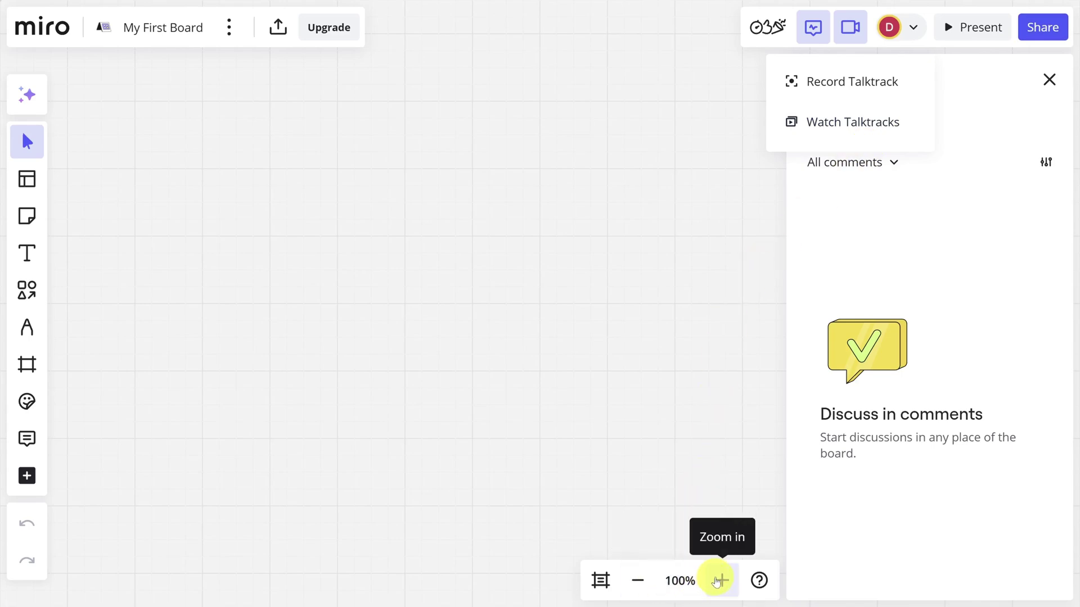
pyautogui.click(757, 583)
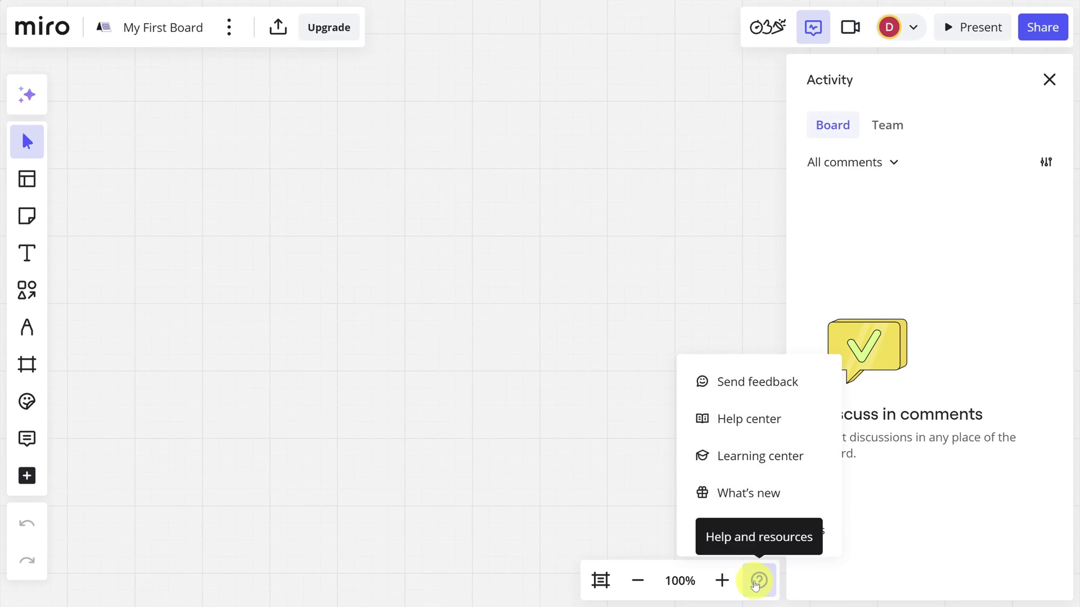
pyautogui.click(707, 337)
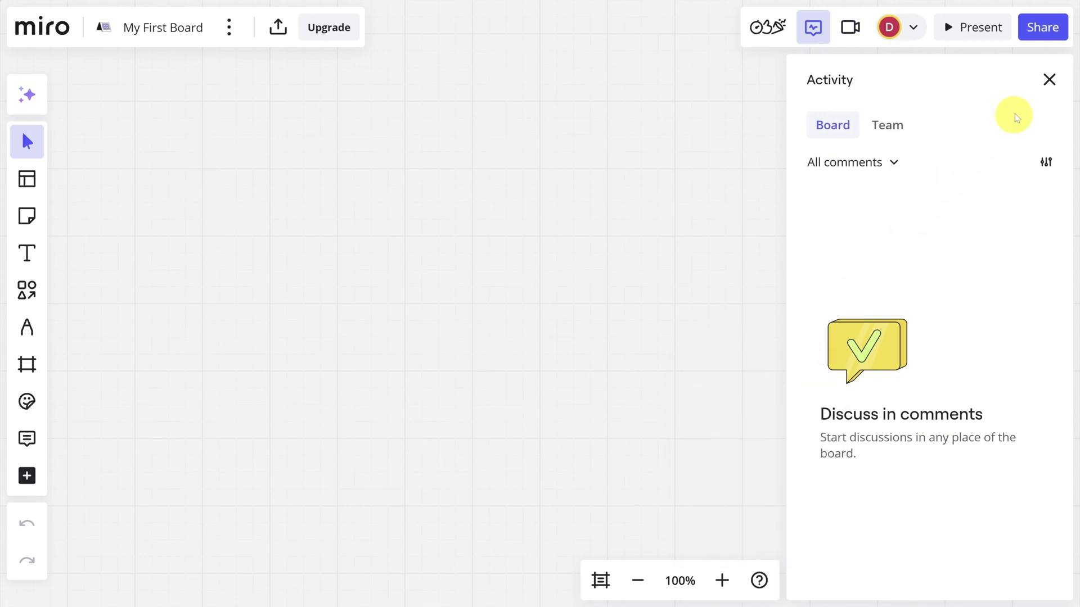
pyautogui.click(1049, 79)
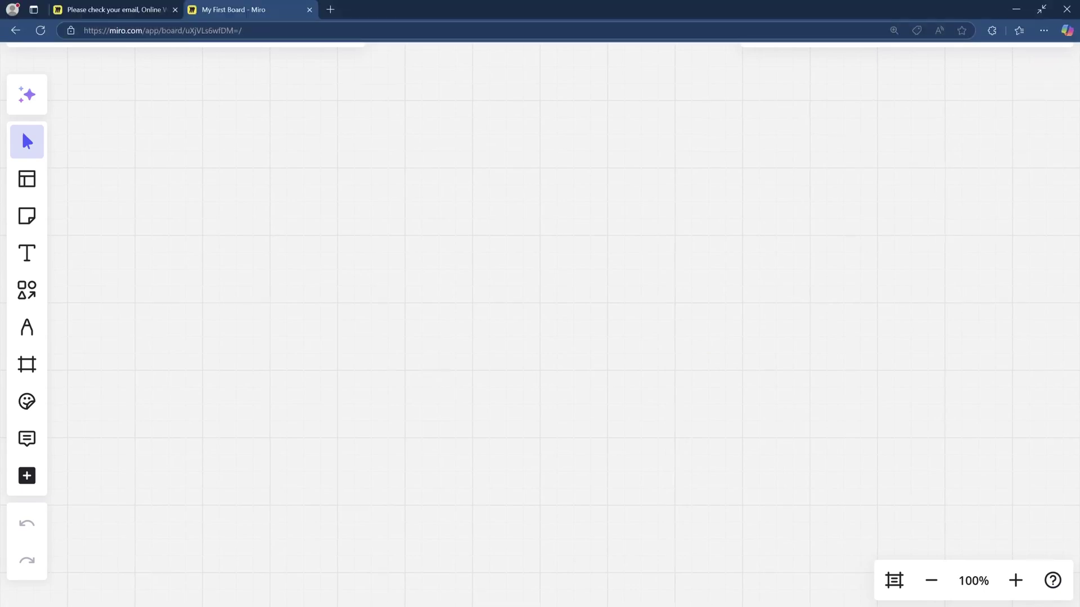
# Drop the event venue photo onto the board and move it toward the top-left.
pyautogui.moveTo(548, 105); pyautogui.dragTo(578, 348)
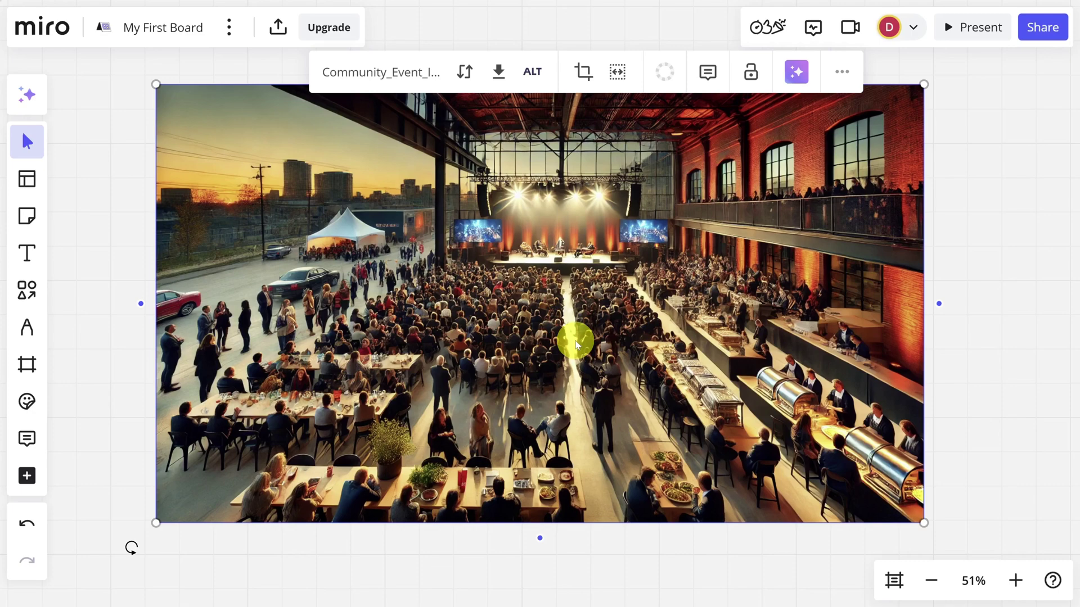
pyautogui.moveTo(576, 342)
pyautogui.mouseDown()
pyautogui.moveTo(474, 142)
pyautogui.moveTo(563, 4)
pyautogui.mouseUp()
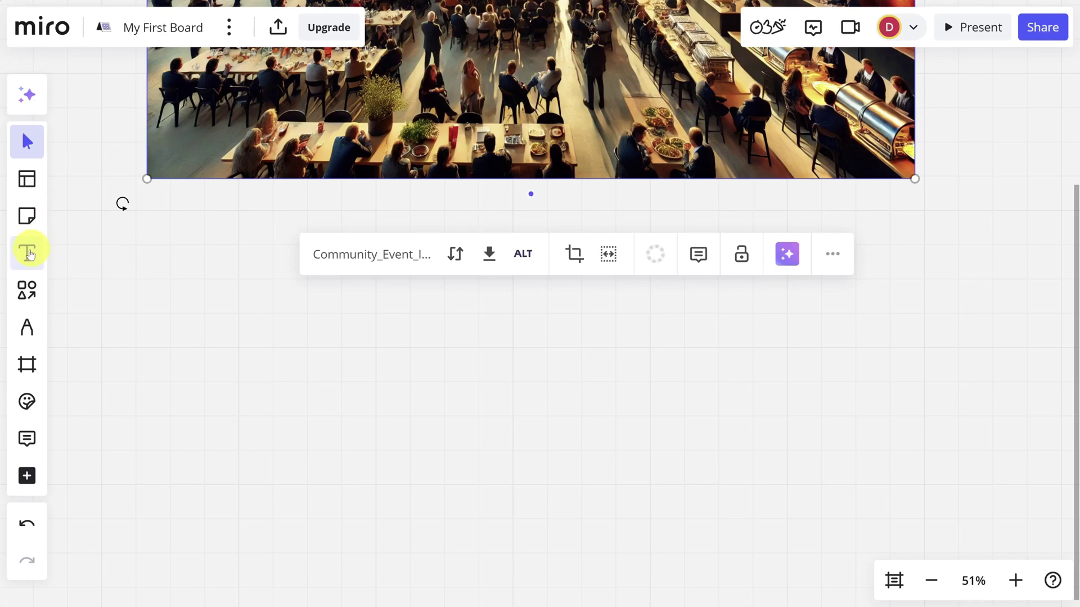
# Add a text box below the photo sized 48 and bold for the Keynote Speakers heading.
pyautogui.click(27, 255)
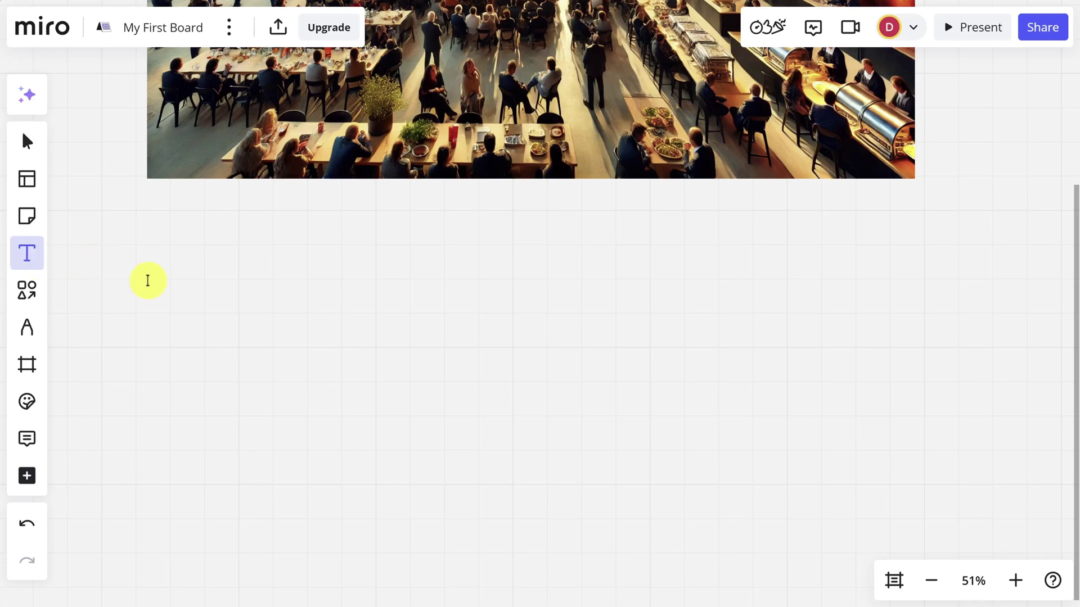
pyautogui.click(148, 280)
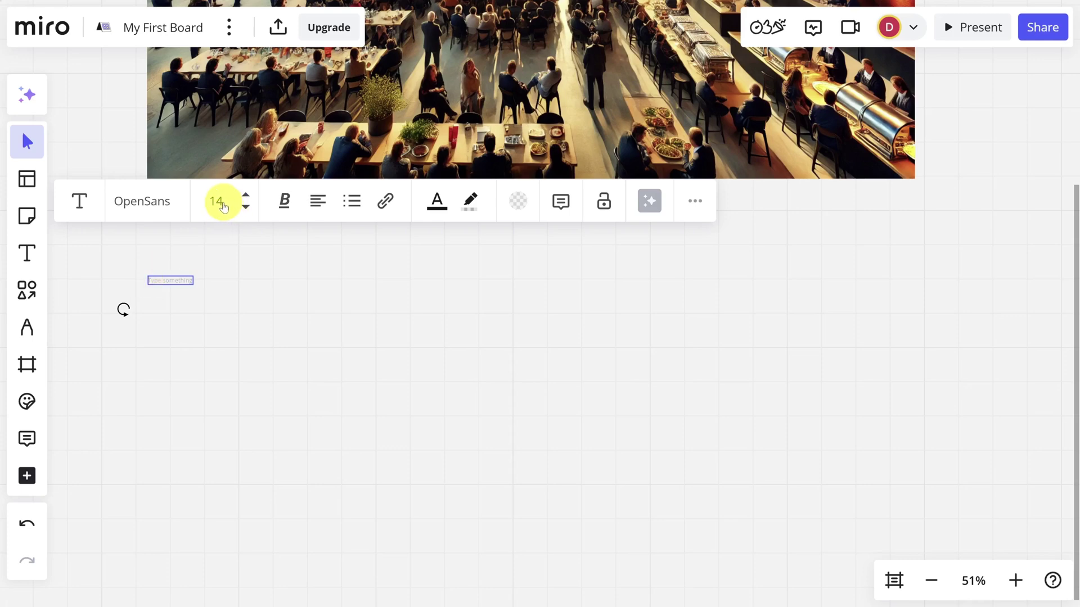
pyautogui.click(217, 201)
pyautogui.click(216, 446)
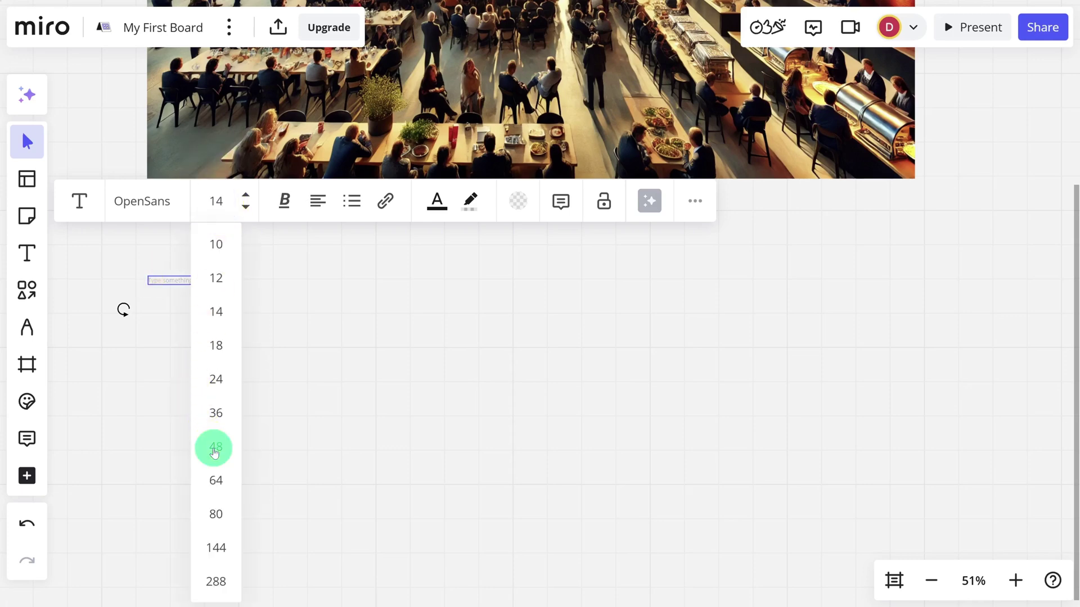
pyautogui.click(285, 203)
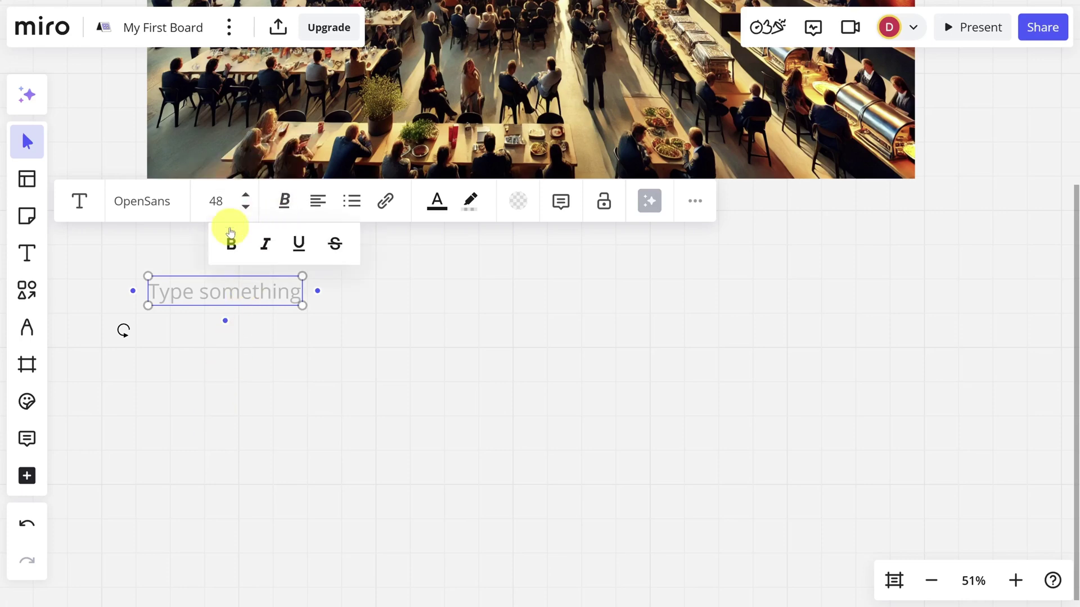
pyautogui.click(230, 243)
pyautogui.write('Key')
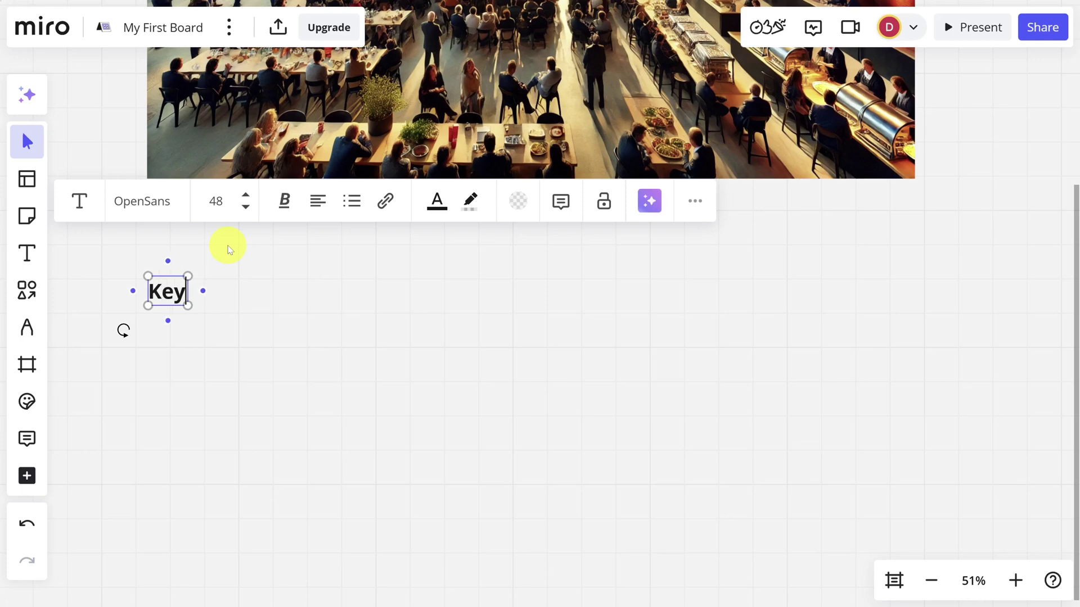
pyautogui.write('note Speakers')
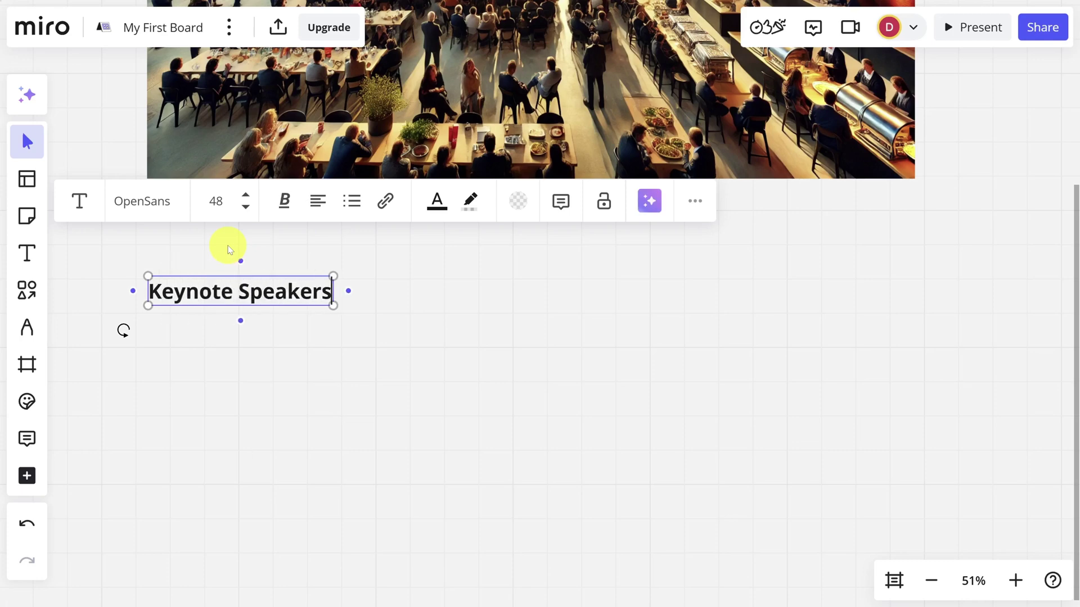
pyautogui.click(227, 249)
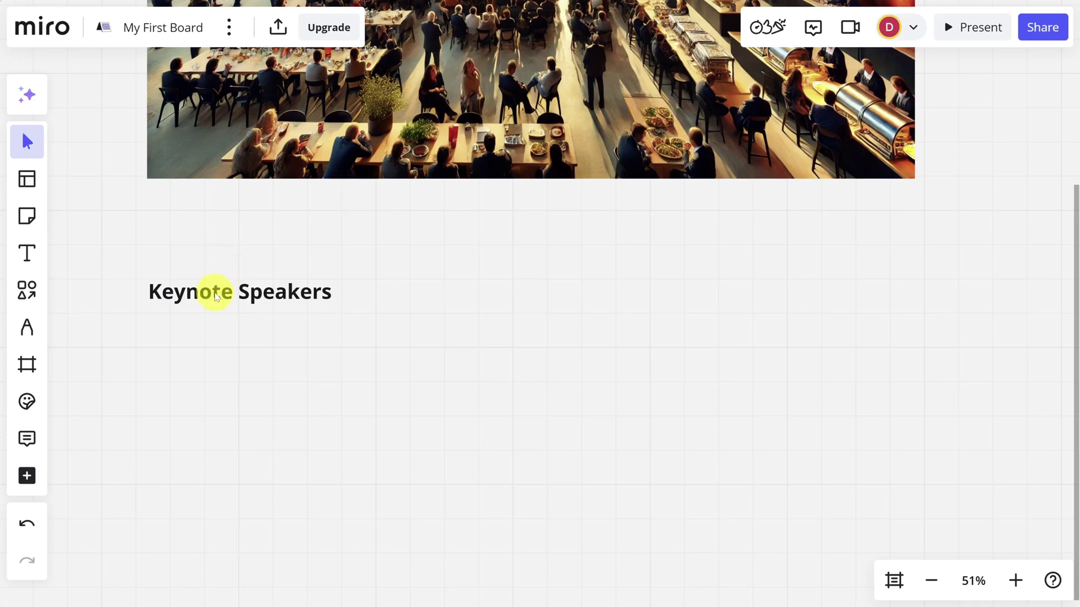
# Revisit the Keynote Speakers heading and nudge it slightly up and left into place.
pyautogui.click(216, 296)
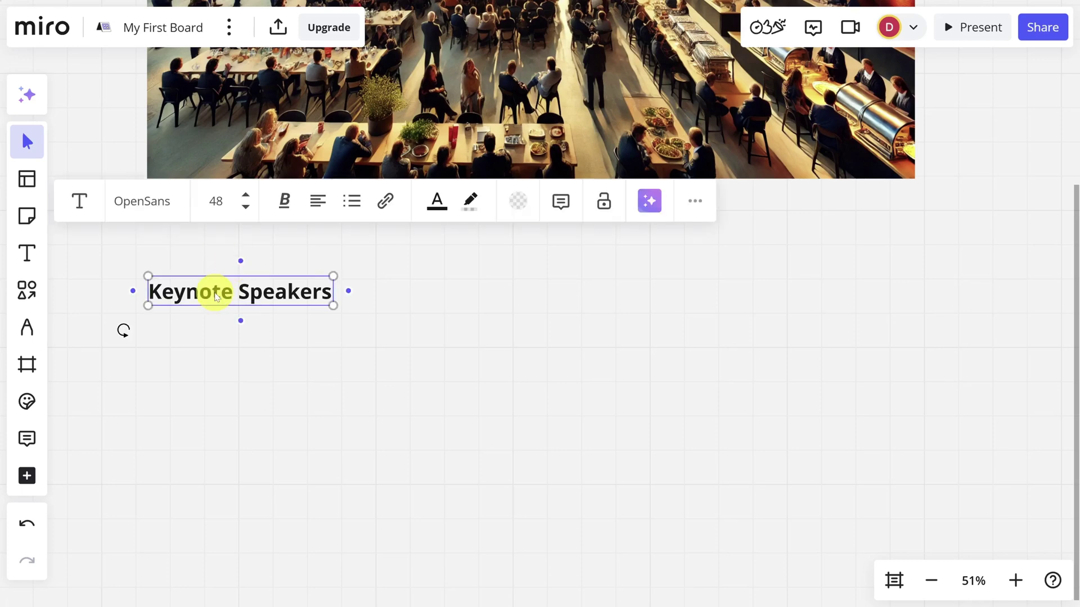
pyautogui.click(216, 296)
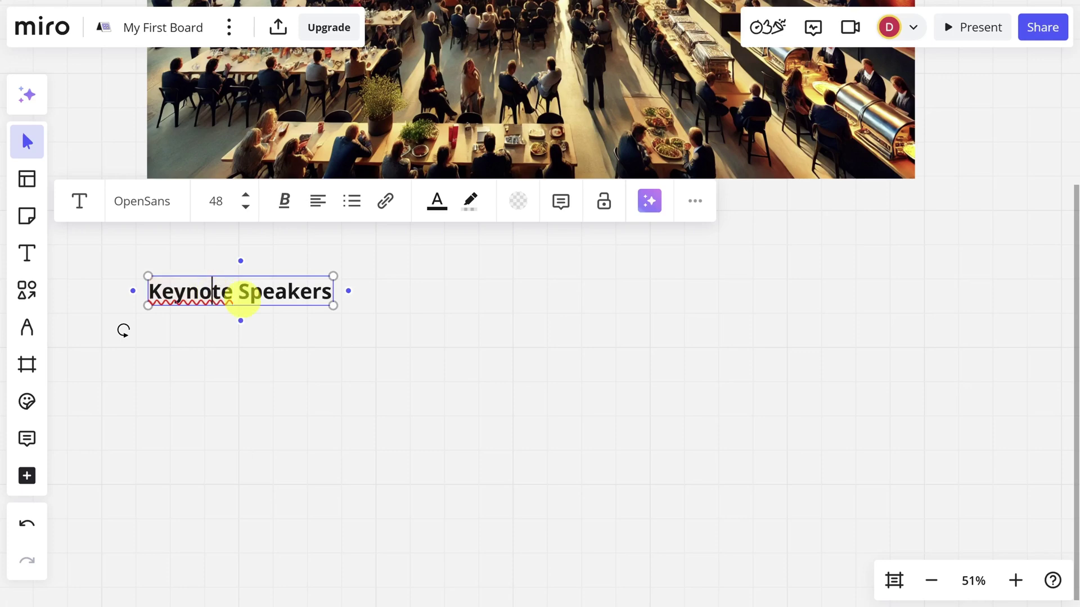
pyautogui.click(412, 330)
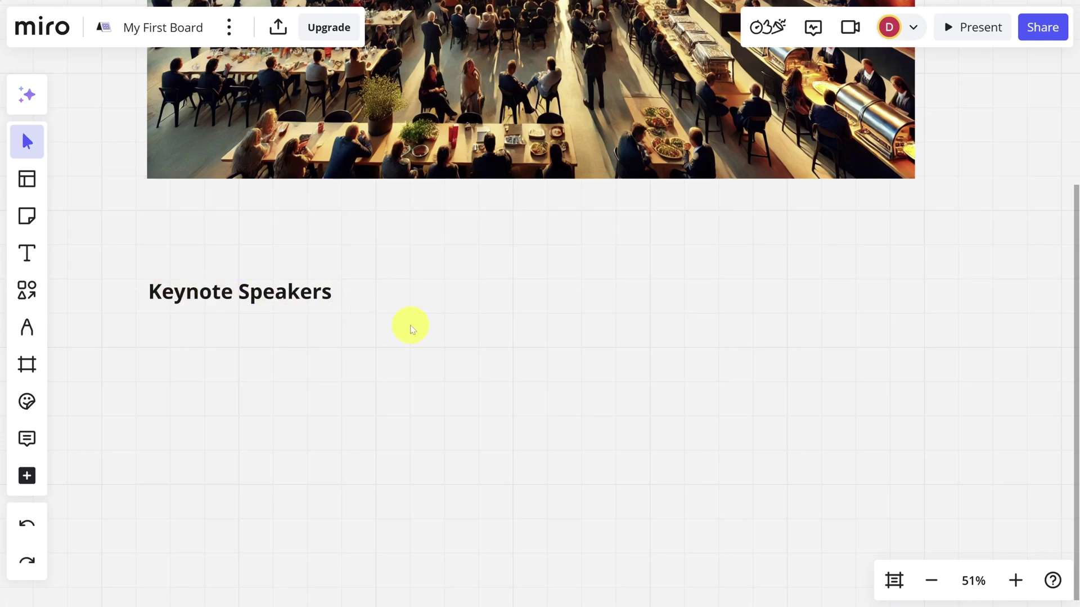
pyautogui.moveTo(219, 297); pyautogui.dragTo(203, 290)
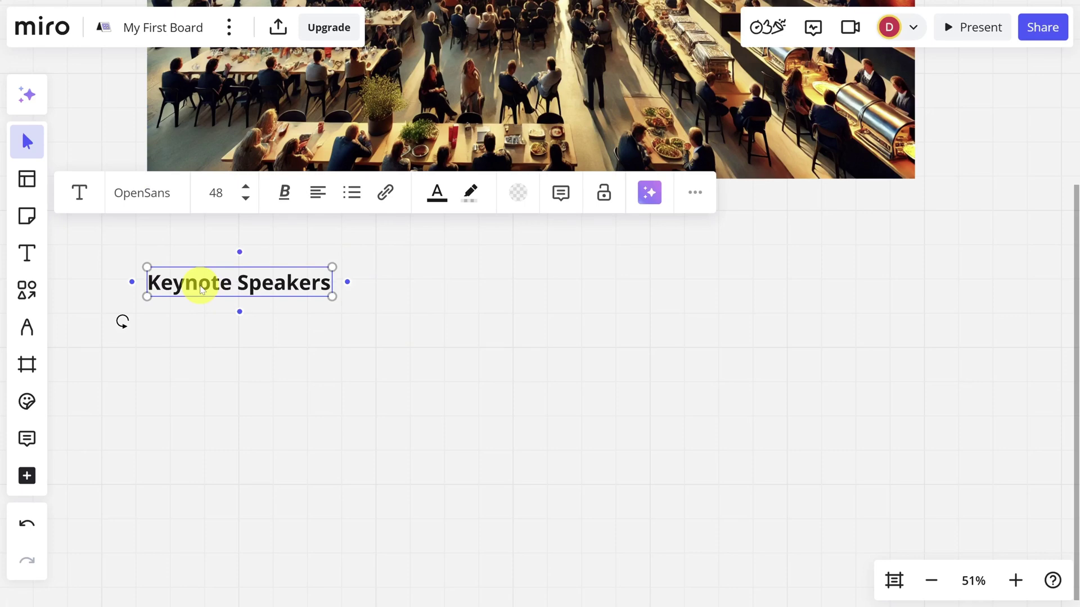
# Copy the Keynote Speakers heading and paste it onto the board, allowing clipboard access.
pyautogui.rightClick(203, 289)
pyautogui.click(261, 491)
pyautogui.rightClick(326, 350)
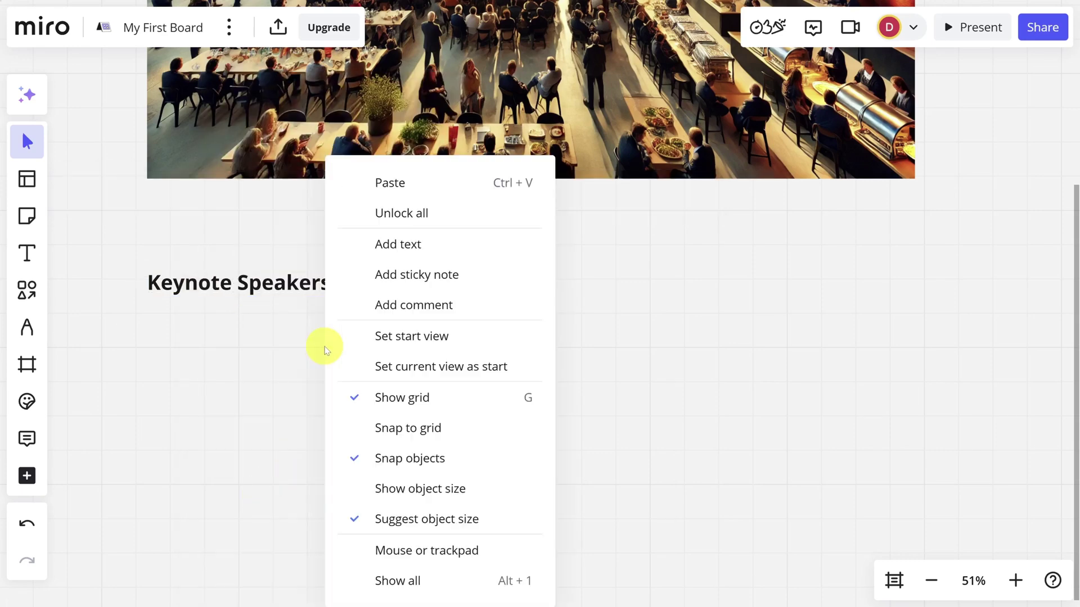
pyautogui.click(393, 183)
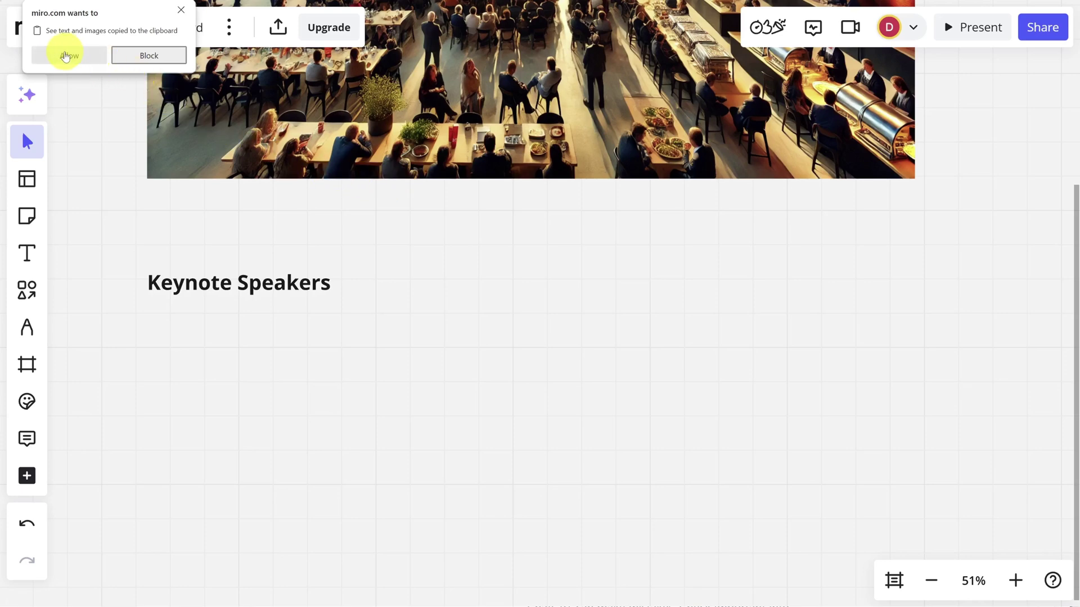
pyautogui.click(68, 56)
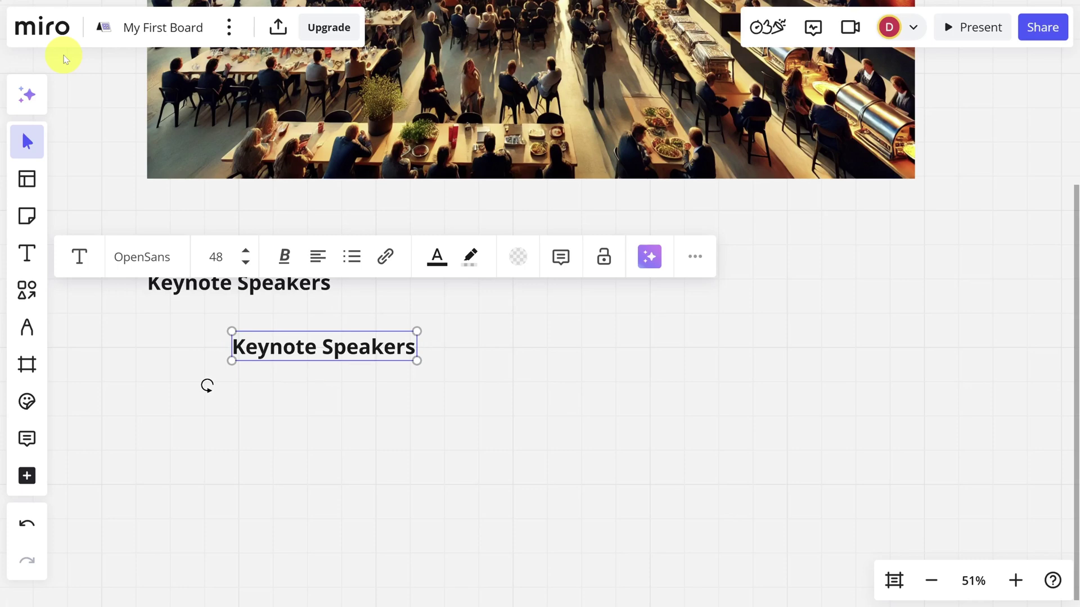
# Paste two more copies so four Keynote Speakers headings sit on the board.
pyautogui.hotkey('ctrl', 'v')
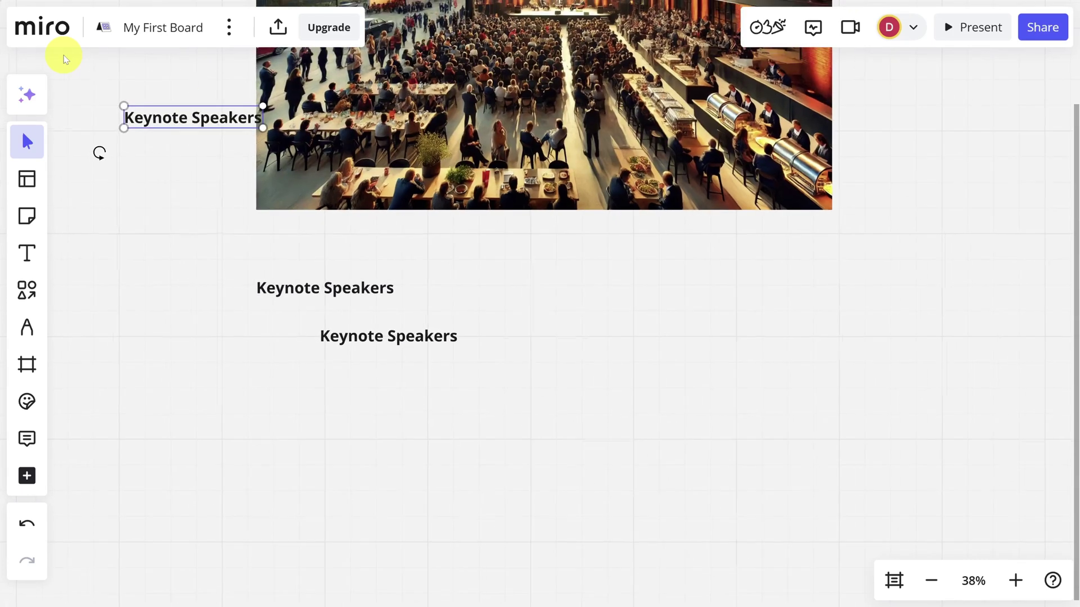
pyautogui.hotkey('ctrl', 'v')
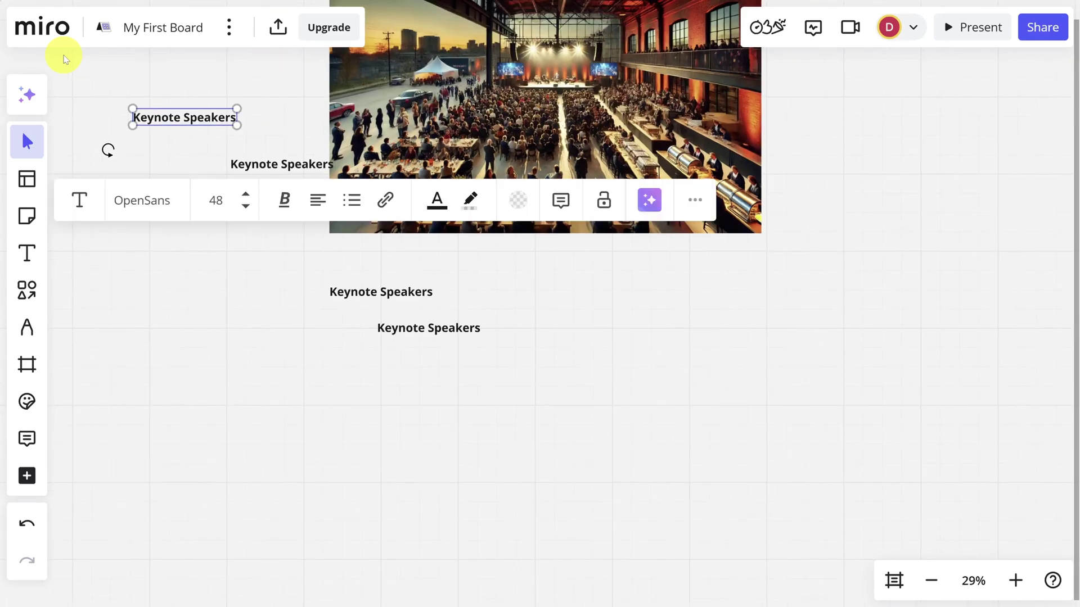
# Select all four Keynote Speakers headings together.
pyautogui.moveTo(310, 270); pyautogui.dragTo(427, 403)
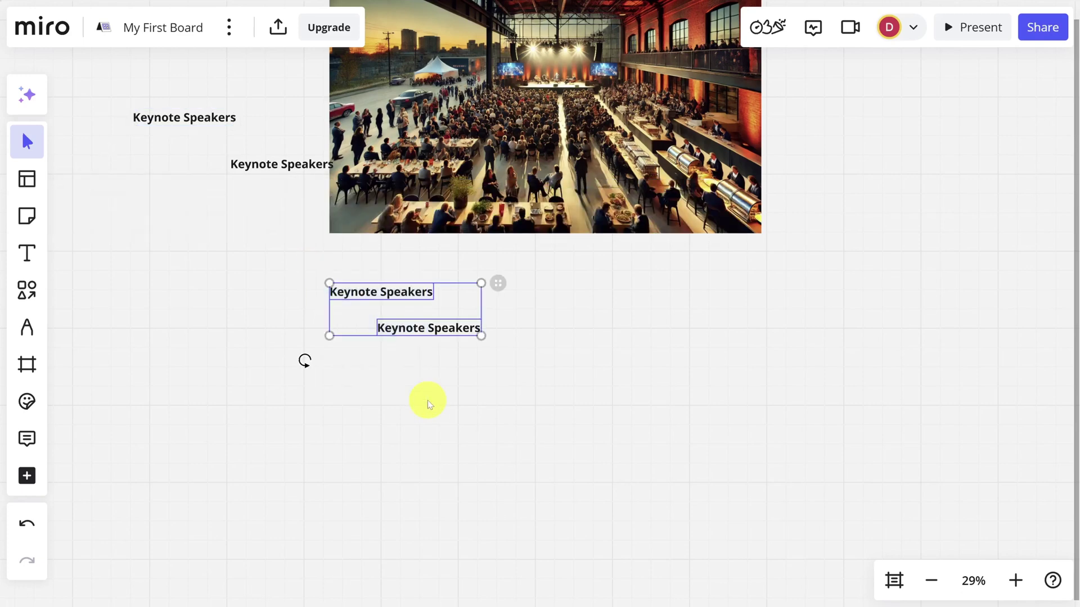
pyautogui.keyDown('shift'); pyautogui.click(263, 169); pyautogui.keyUp('shift')
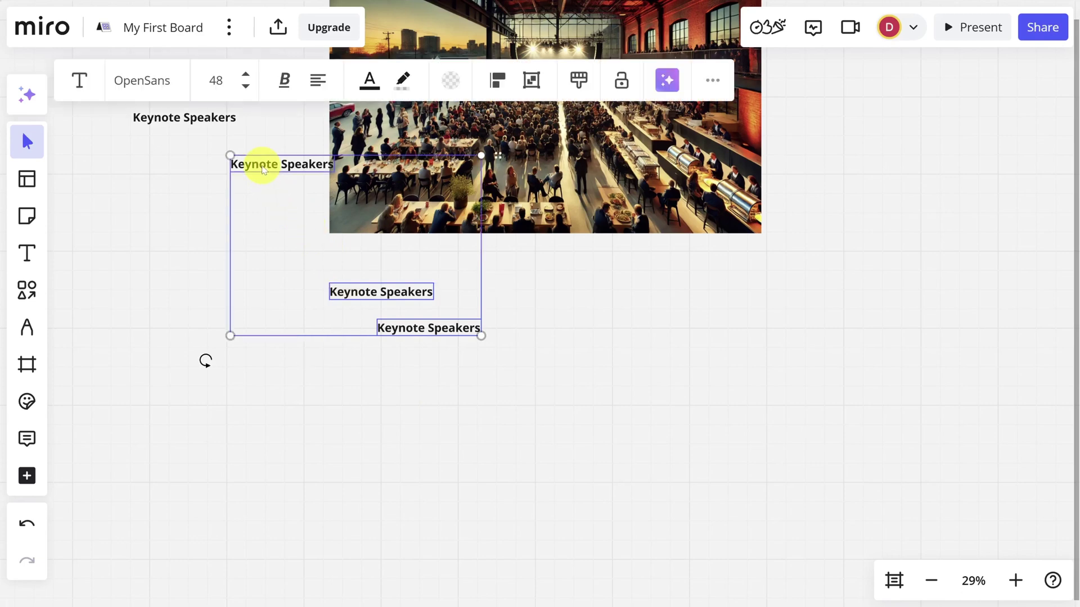
pyautogui.keyDown('shift'); pyautogui.click(180, 120); pyautogui.keyUp('shift')
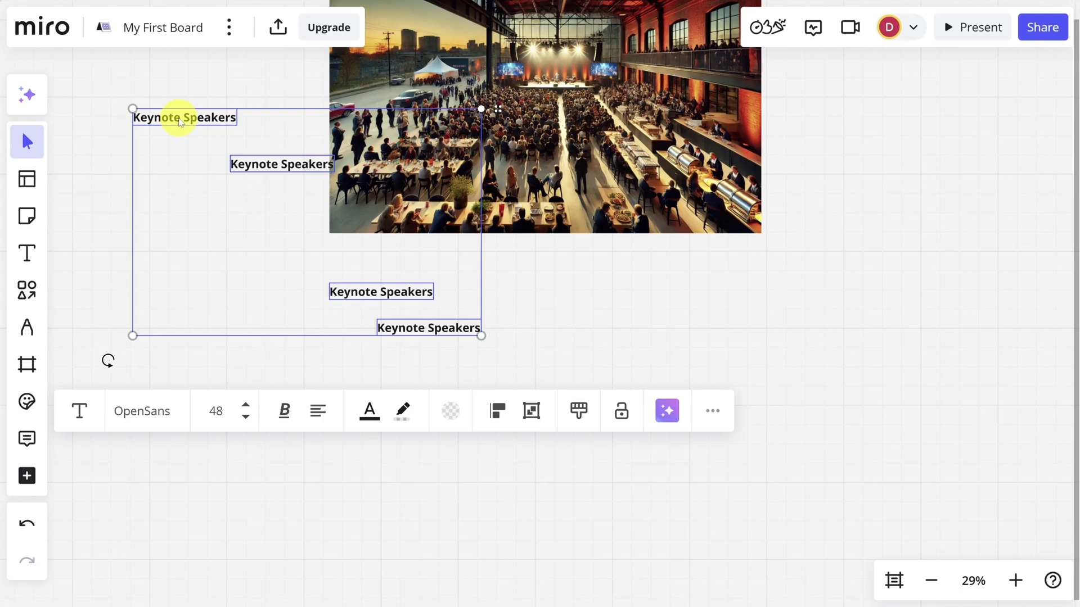
# Left-align and vertically distribute the headings, then move the column below the image.
pyautogui.click(497, 419)
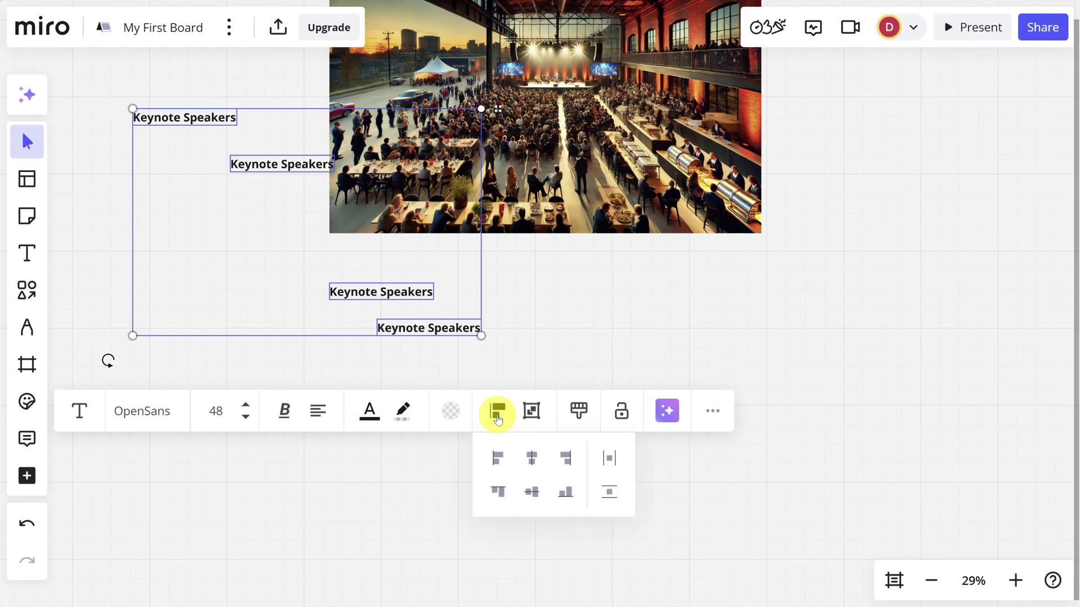
pyautogui.click(499, 460)
pyautogui.click(499, 413)
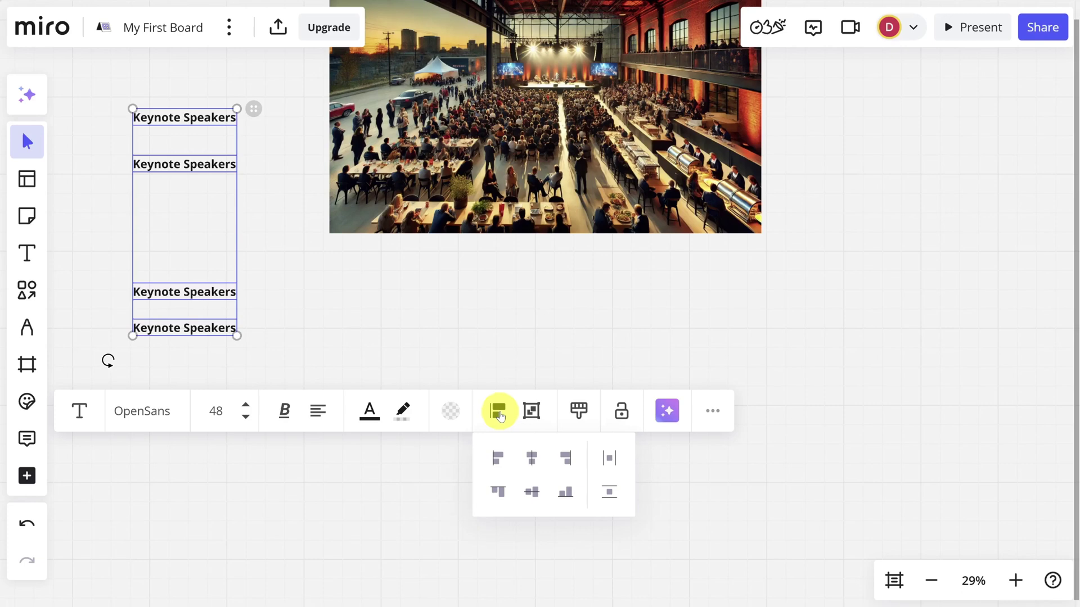
pyautogui.click(610, 499)
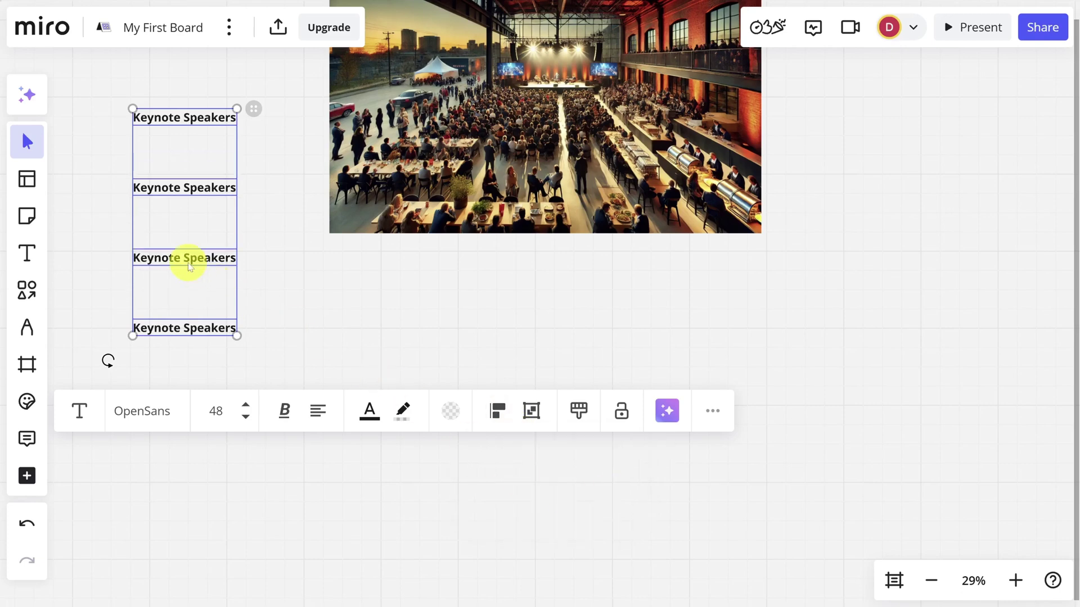
pyautogui.moveTo(190, 267); pyautogui.dragTo(366, 436)
# Retype the copied headings as Activities and Catering below Keynote Speakers.
pyautogui.click(366, 401)
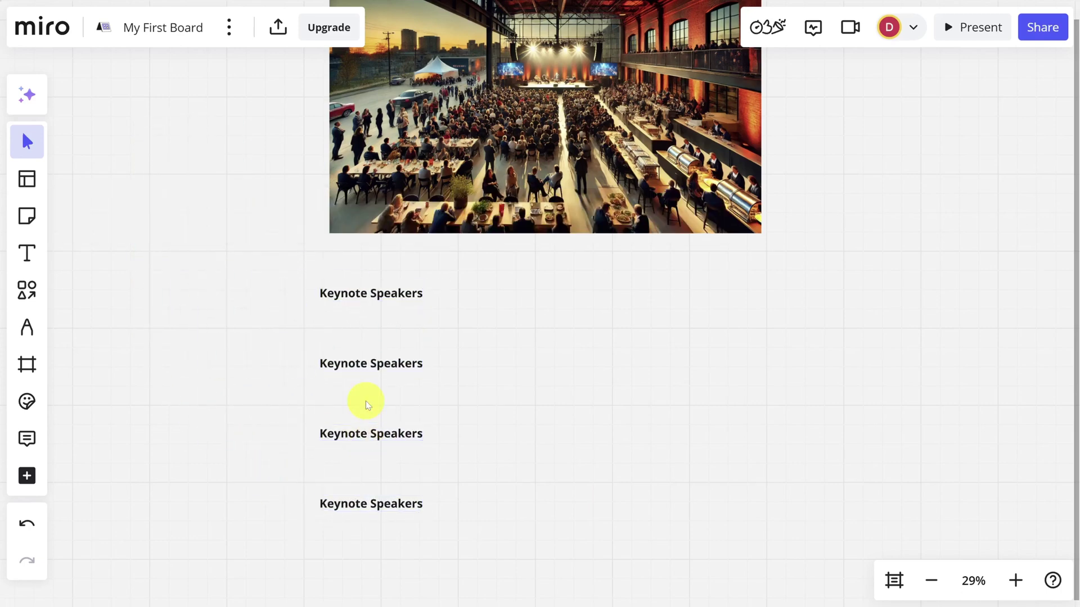
pyautogui.click(358, 366)
pyautogui.doubleClick(358, 364)
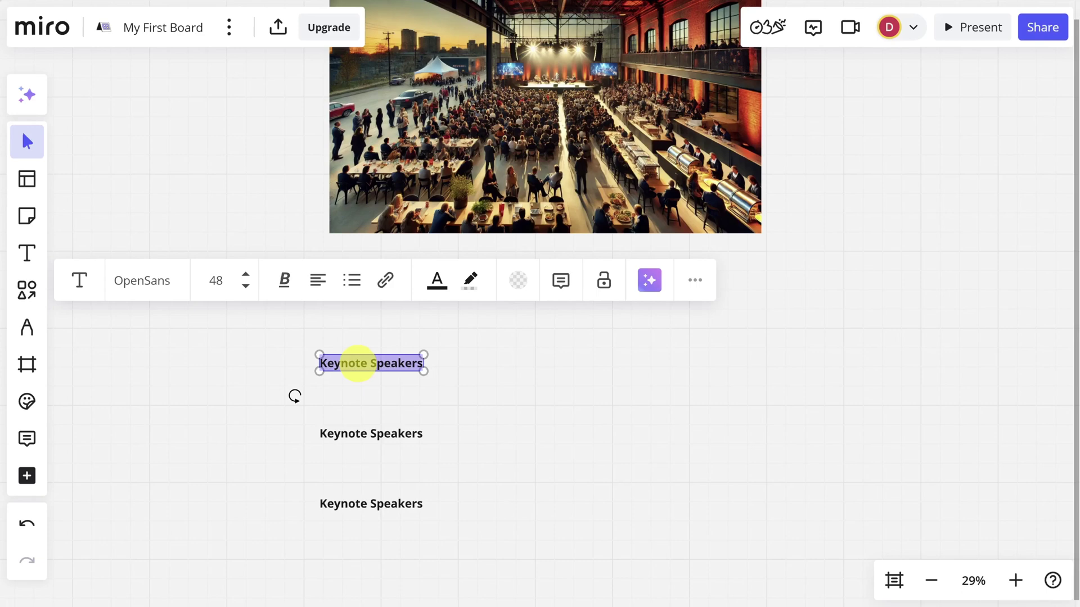
pyautogui.write('Activities')
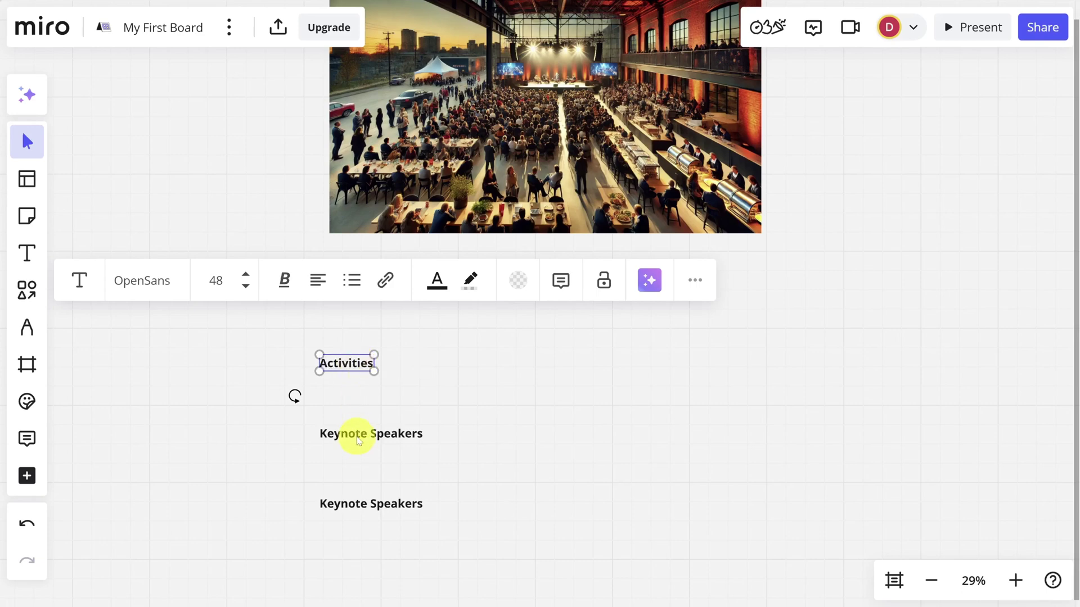
pyautogui.doubleClick(356, 435)
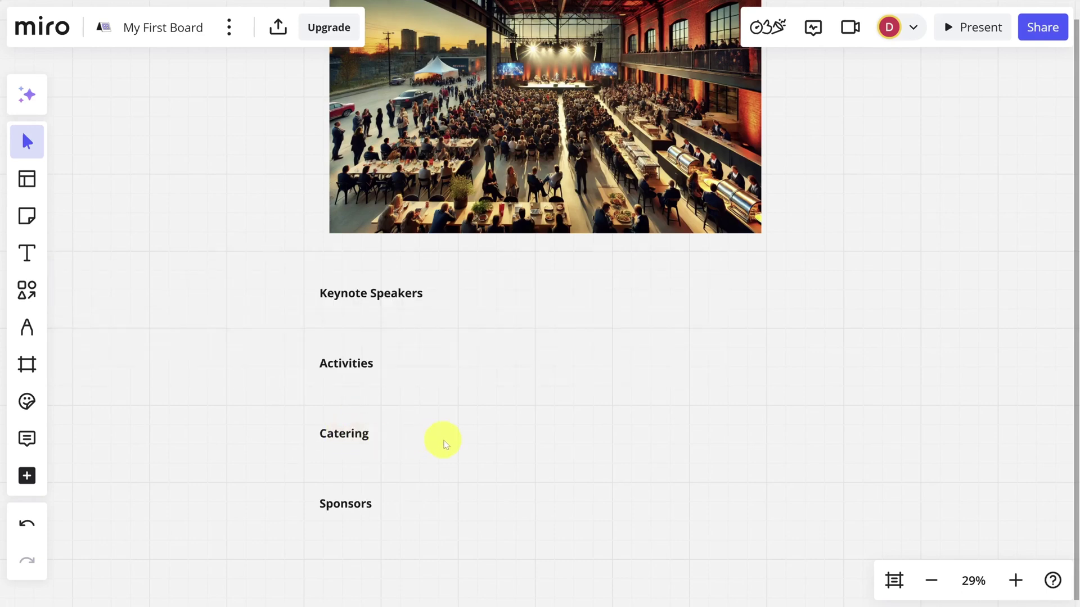
pyautogui.scroll(2, 444, 441)
pyautogui.scroll(2, 452, 447)
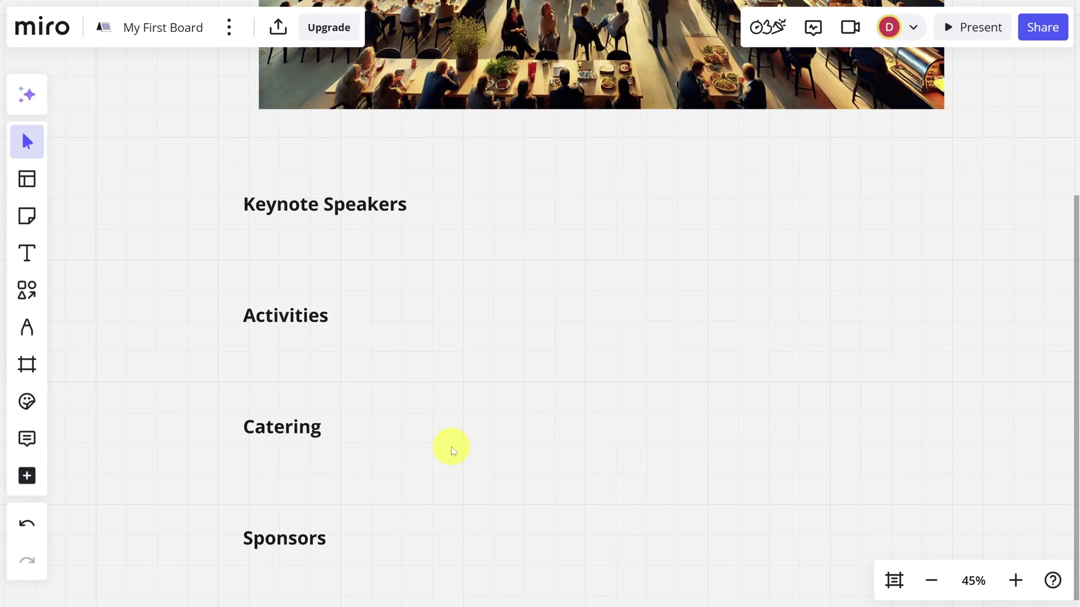
# Draw a horizontal divider line below Keynote Speakers and stretch it to full width.
pyautogui.click(28, 293)
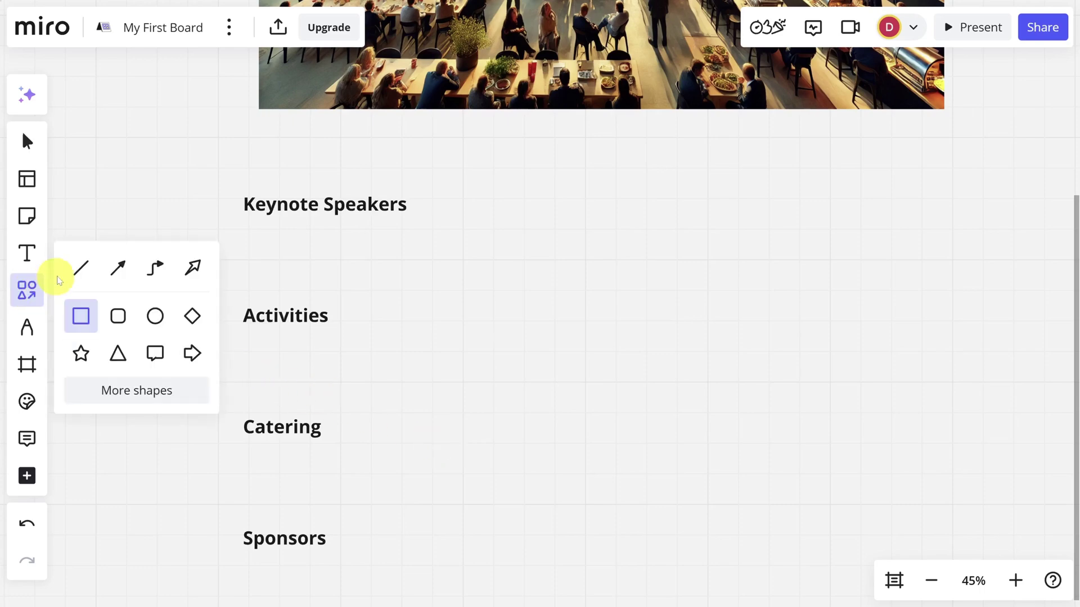
pyautogui.click(80, 269)
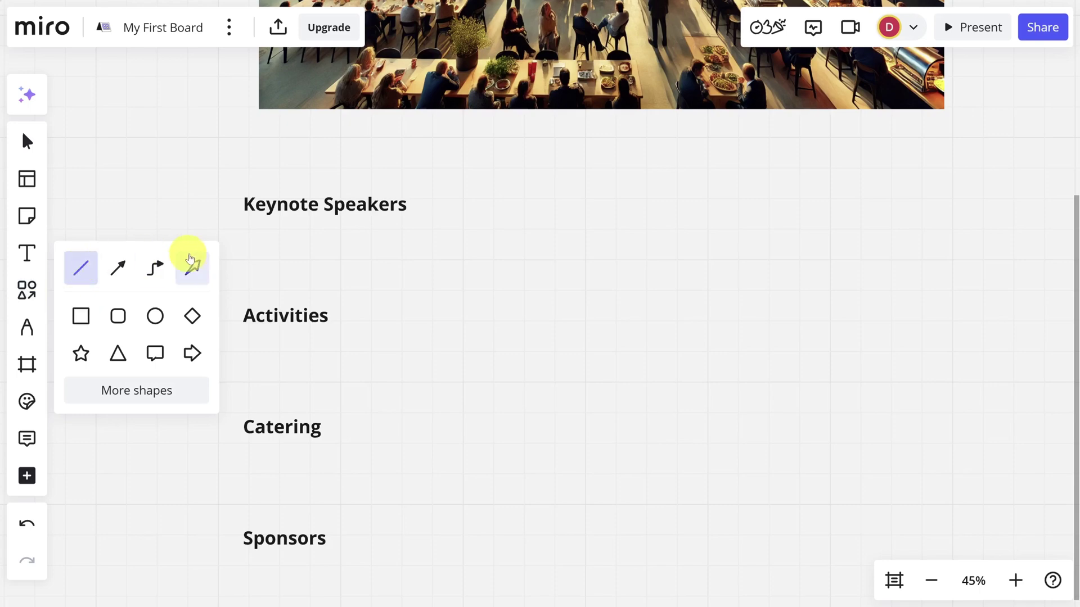
pyautogui.moveTo(239, 257); pyautogui.dragTo(877, 260)
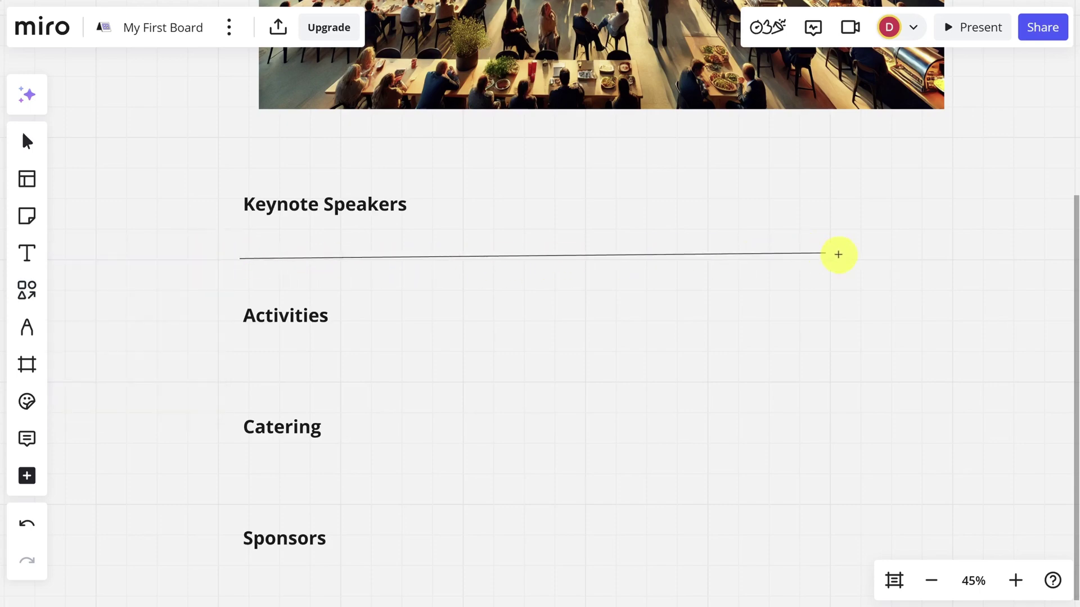
pyautogui.moveTo(878, 259); pyautogui.dragTo(882, 261)
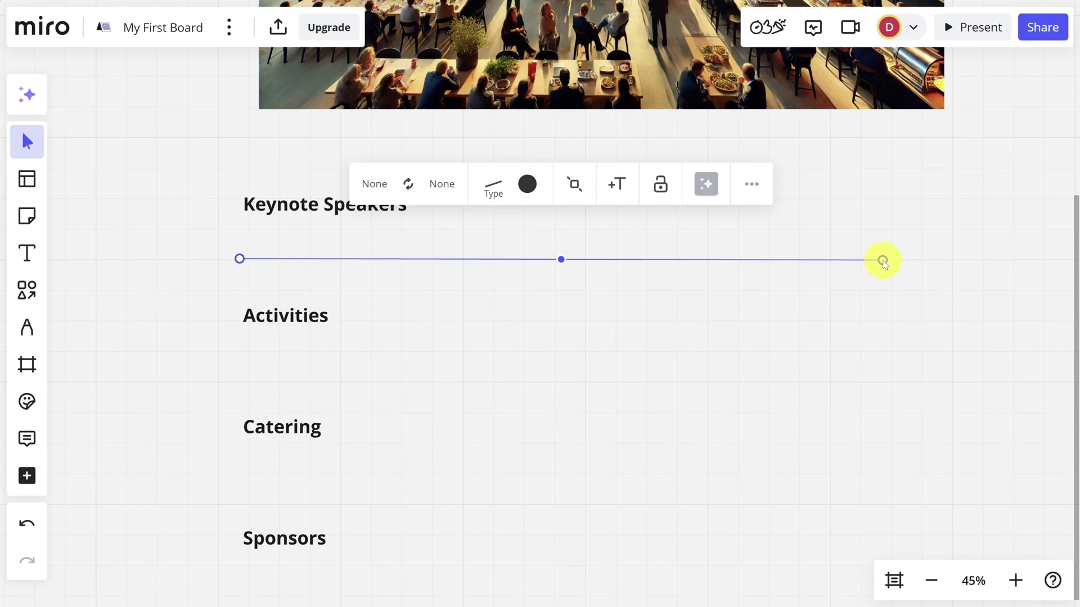
pyautogui.moveTo(883, 262); pyautogui.dragTo(908, 288)
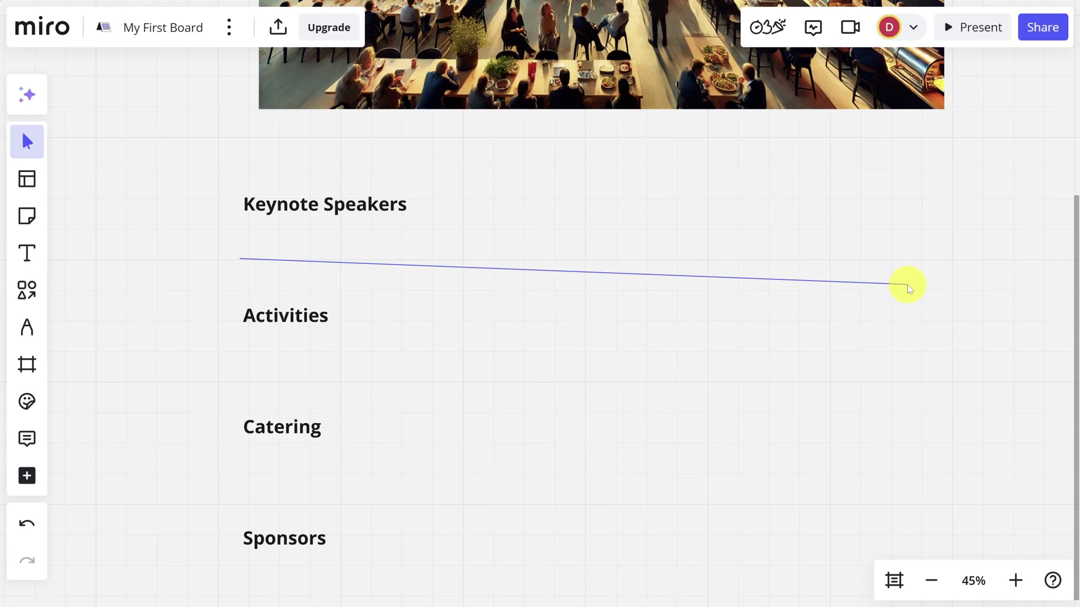
pyautogui.press('shift')
pyautogui.moveTo(908, 284); pyautogui.dragTo(906, 259)
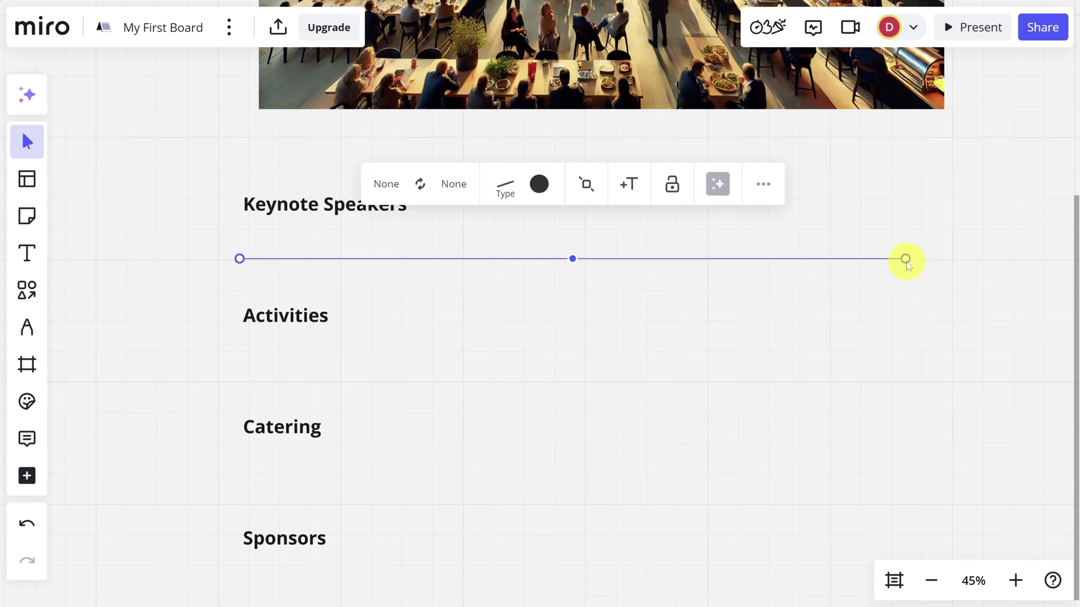
# Thicken the divider line in its line style settings.
pyautogui.click(512, 191)
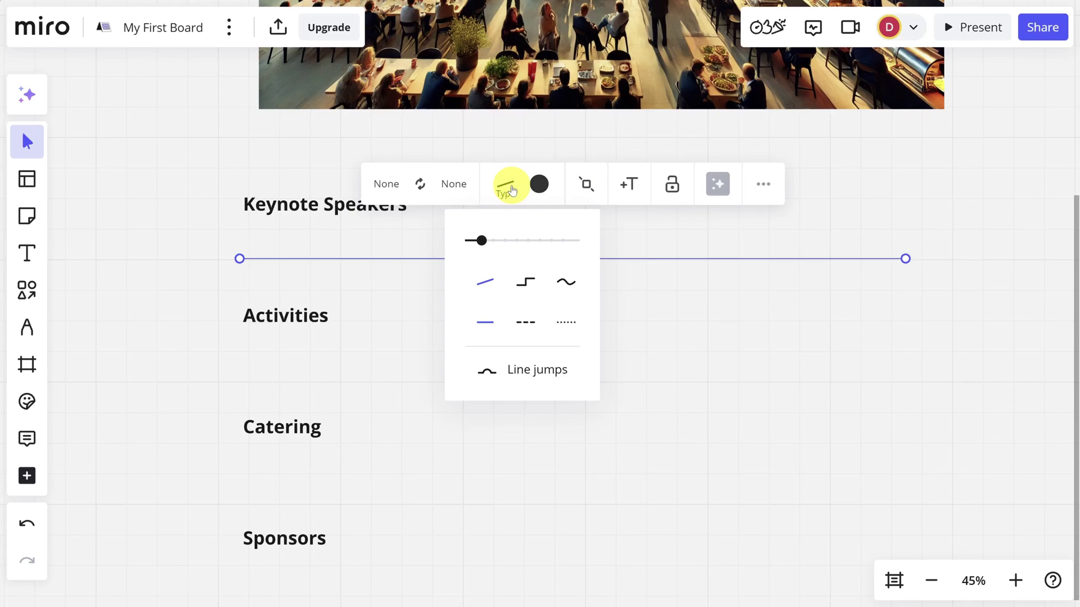
pyautogui.moveTo(481, 241); pyautogui.dragTo(540, 242)
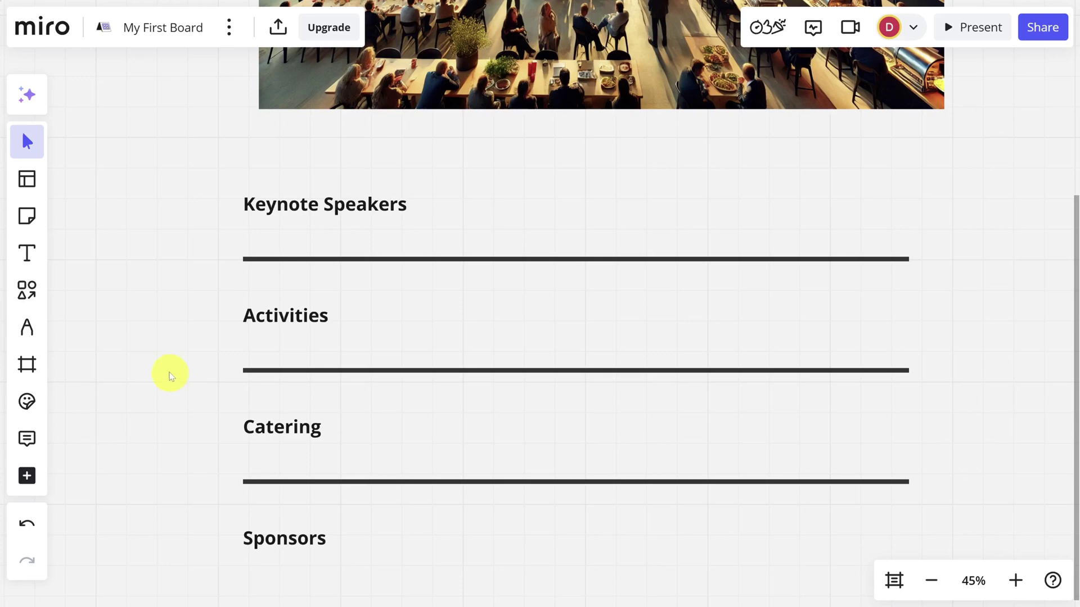
# Place a green sticky note reading Networking Lounges in the Activities section.
pyautogui.click(27, 218)
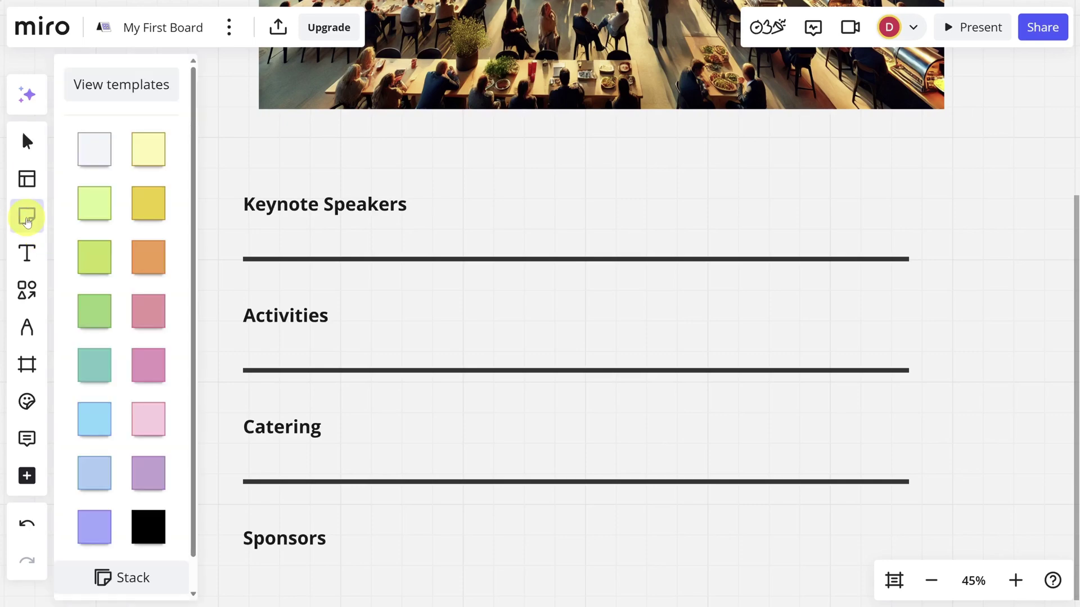
pyautogui.click(94, 206)
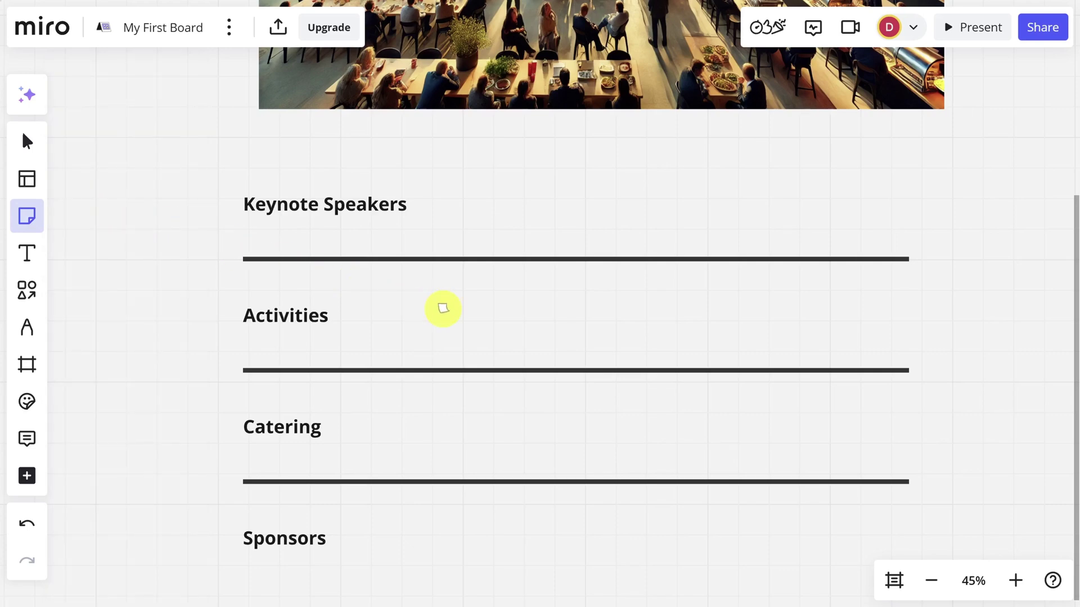
pyautogui.click(458, 316)
pyautogui.write('Net')
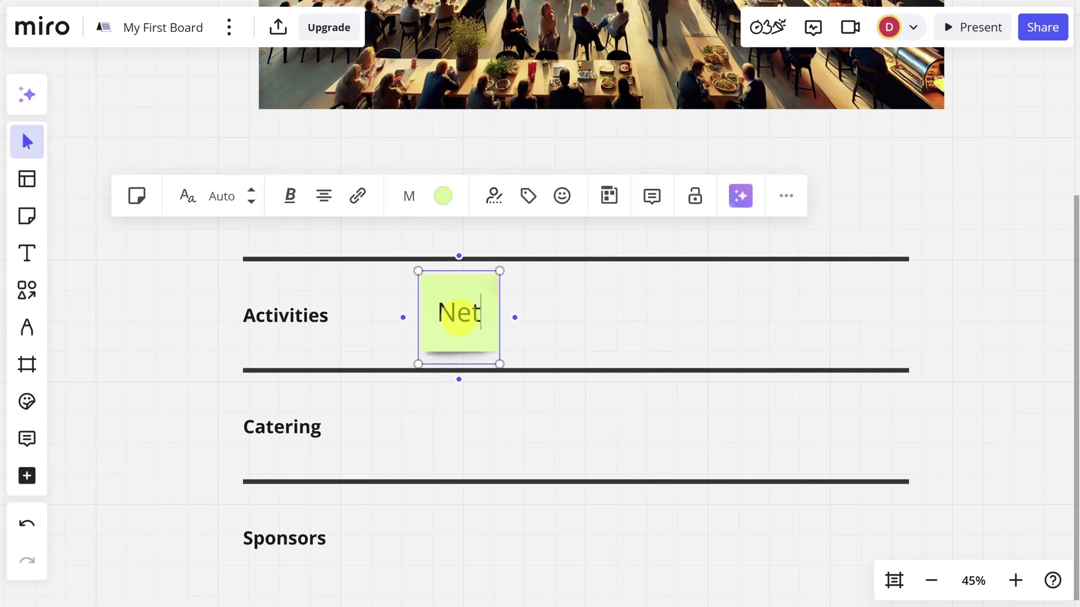
pyautogui.write('working Lounges')
pyautogui.click(617, 314)
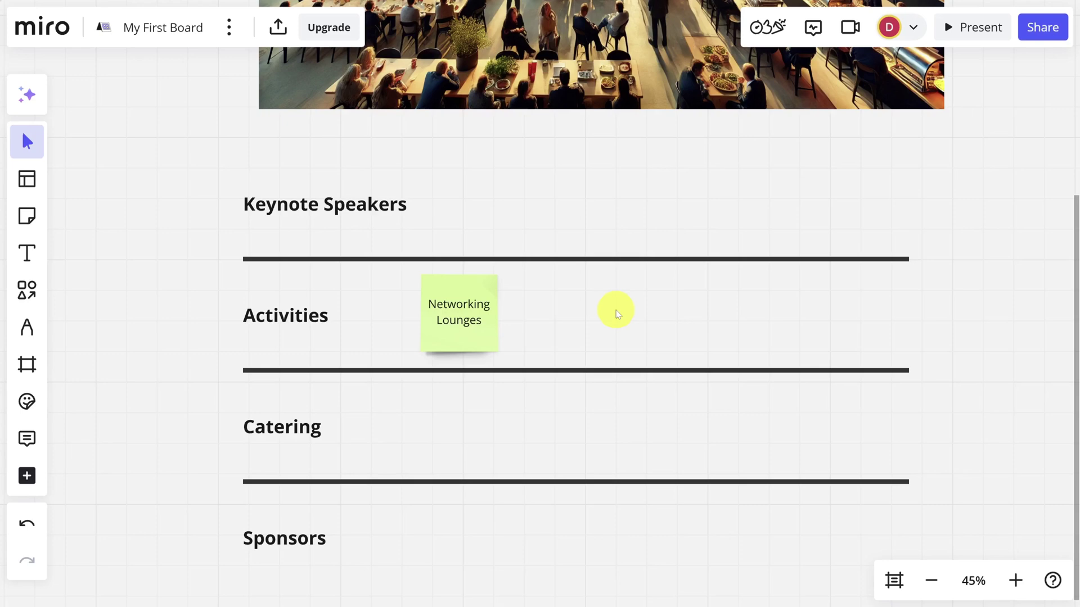
# Send the invitations and confirm the board's start view for invited members.
pyautogui.click(1040, 31)
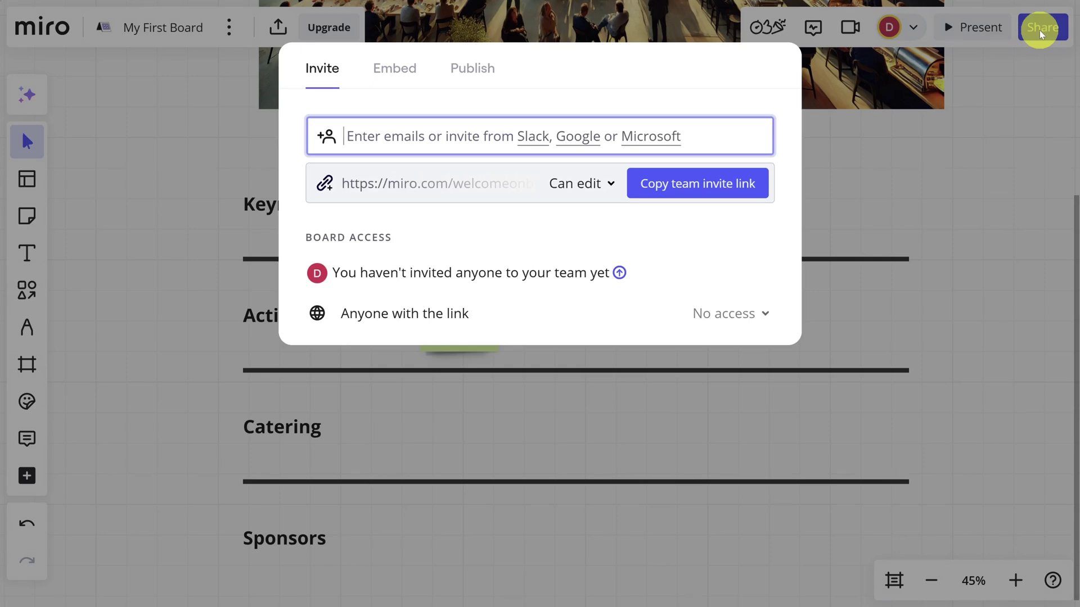
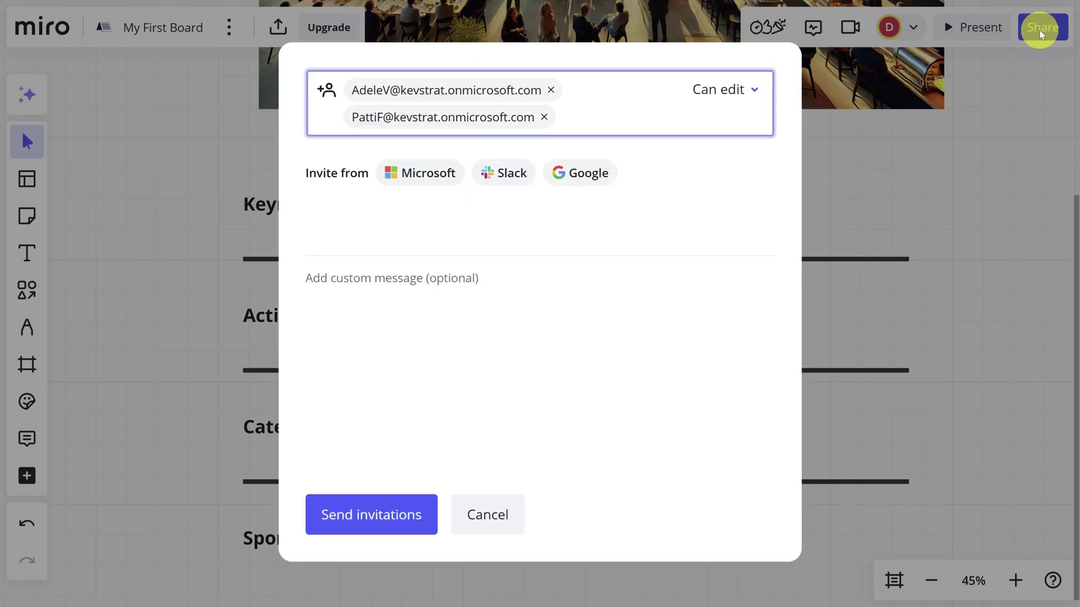
pyautogui.click(369, 512)
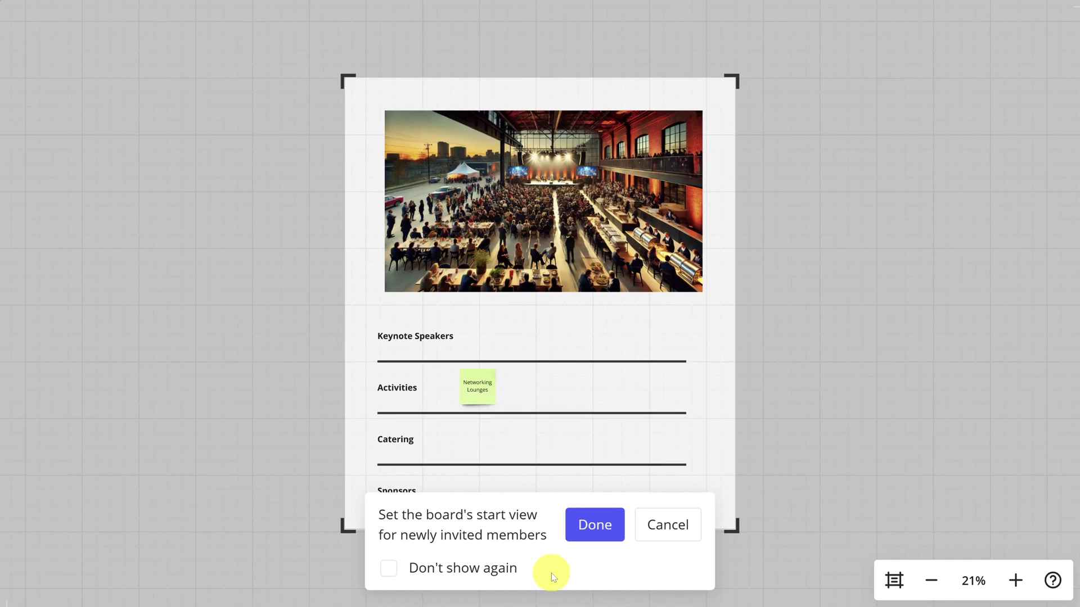
pyautogui.click(594, 533)
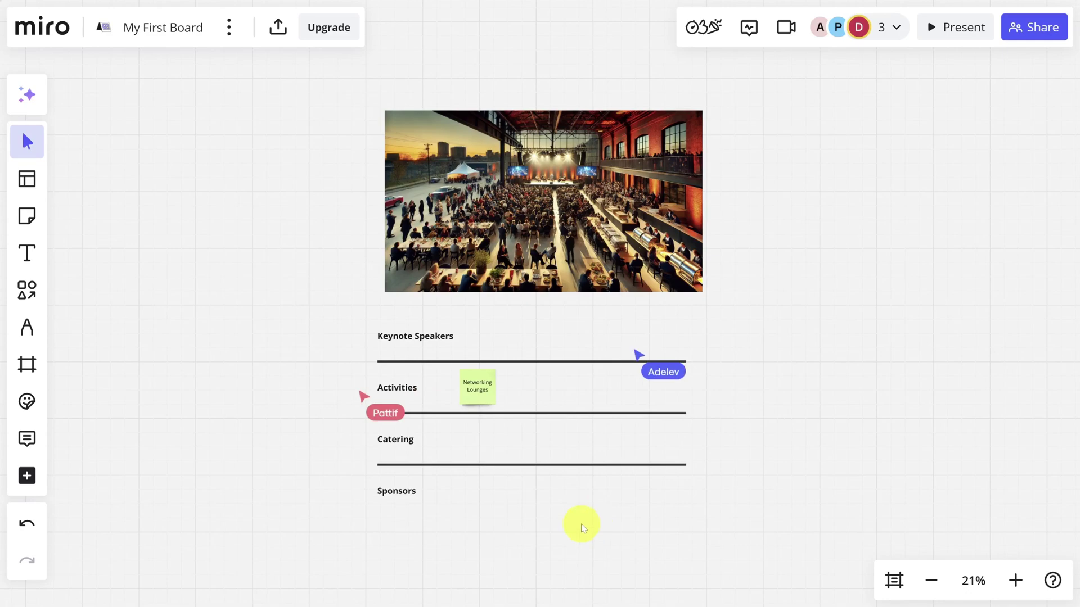
pyautogui.scroll(2, 517, 457)
pyautogui.scroll(3, 516, 457)
pyautogui.scroll(2, 520, 424)
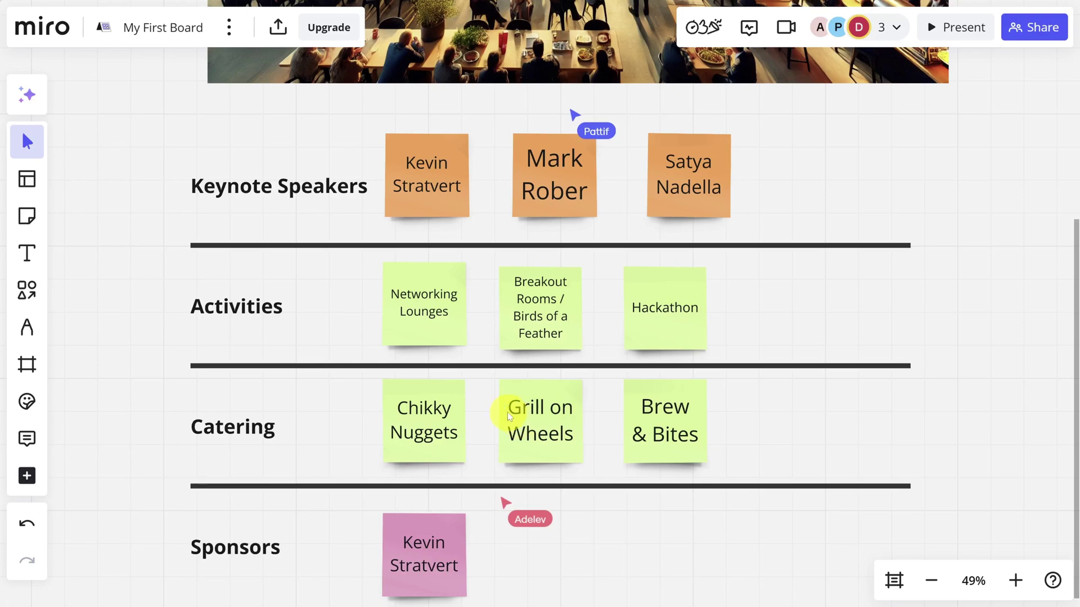
# Move the Chikky Nuggets sticky note to the right of Brew & Bites in Catering.
pyautogui.moveTo(442, 422); pyautogui.dragTo(787, 430)
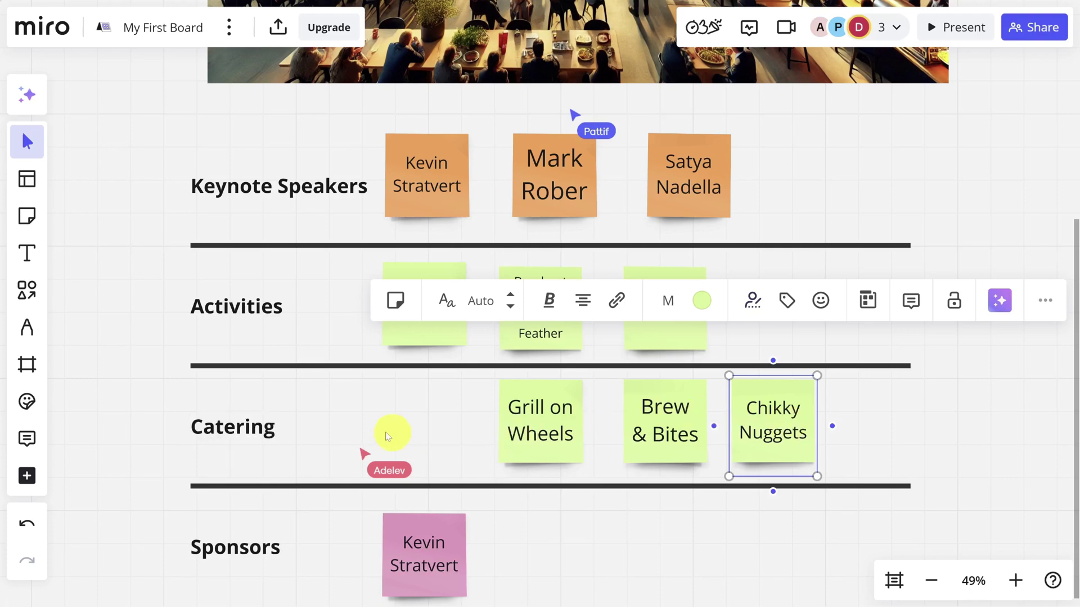
# Box-select the four row headings with their divider lines and lock them in place.
pyautogui.click(346, 429)
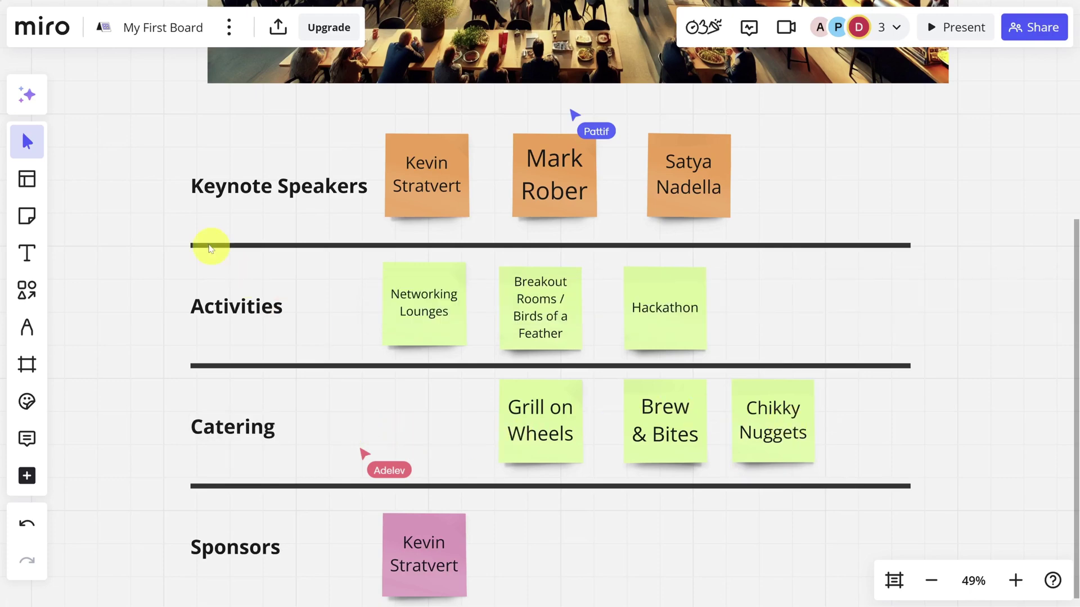
pyautogui.moveTo(149, 144); pyautogui.dragTo(307, 593)
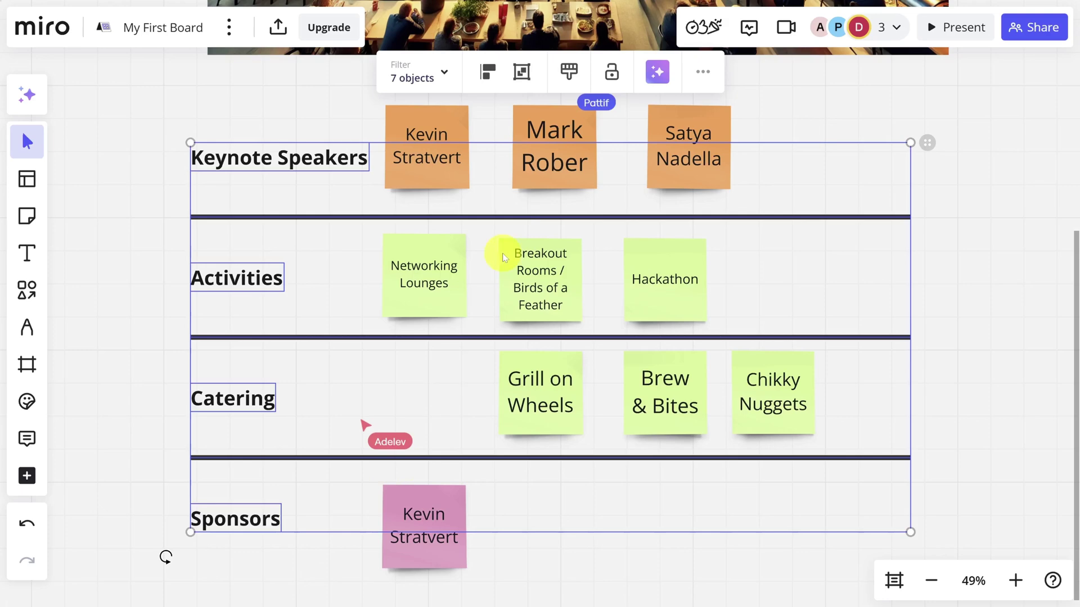
pyautogui.click(608, 74)
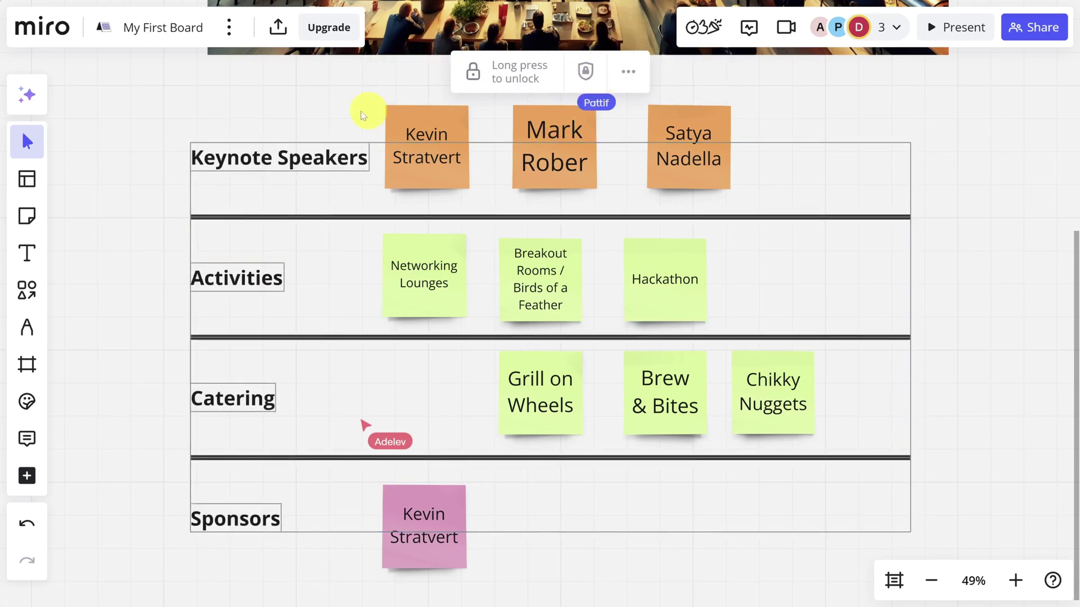
pyautogui.moveTo(147, 122); pyautogui.dragTo(355, 432)
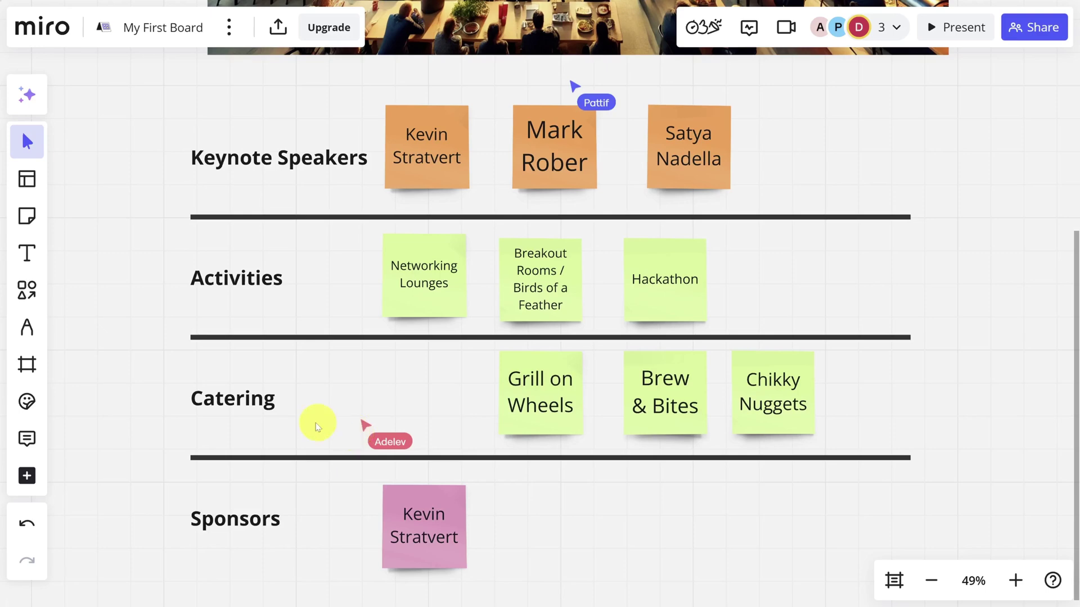
# Insert a data table from Tools, Media and Integrations, placed left of the rows.
pyautogui.click(27, 478)
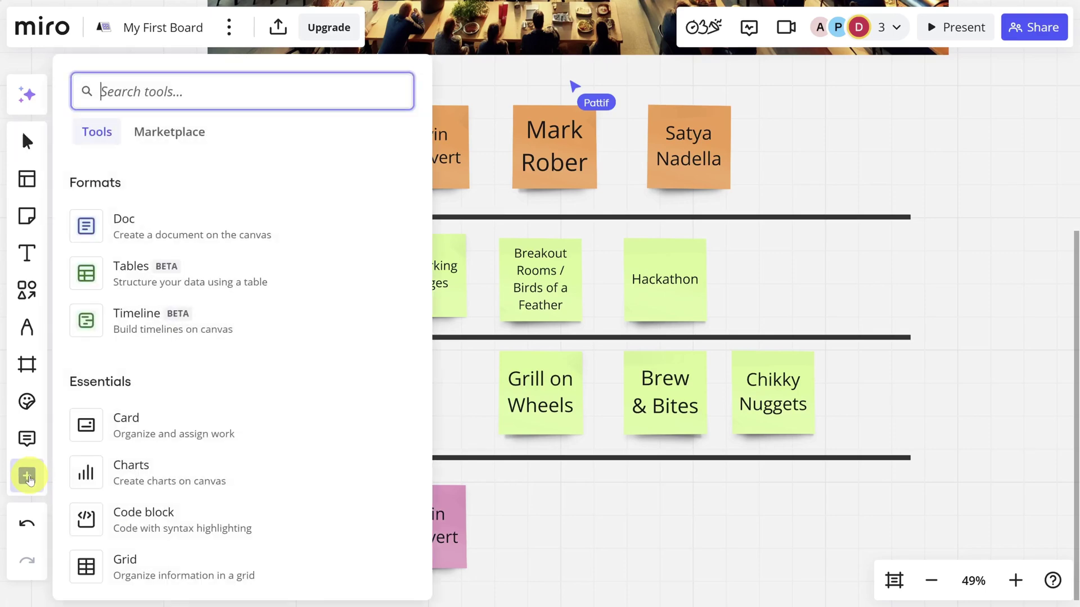
pyautogui.click(130, 273)
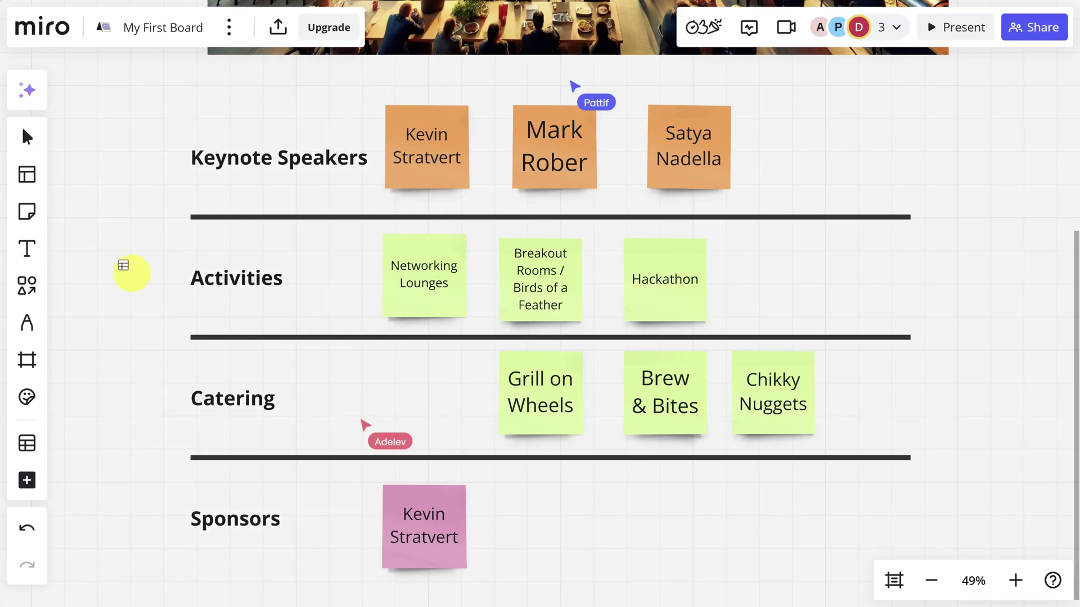
pyautogui.scroll(-3, 937, 296)
pyautogui.scroll(-3, 933, 309)
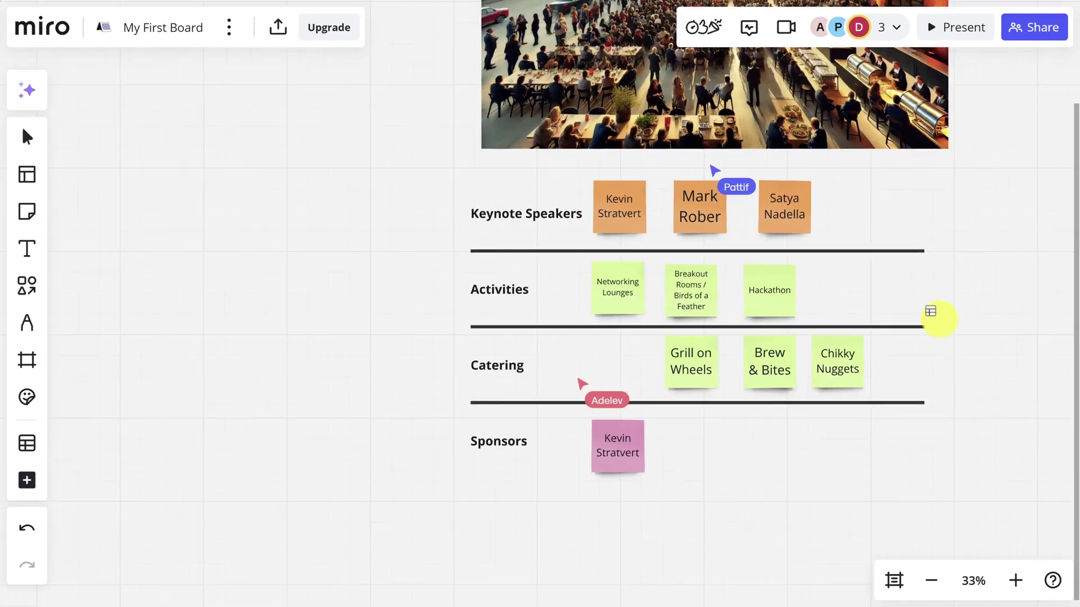
pyautogui.scroll(-2, 930, 311)
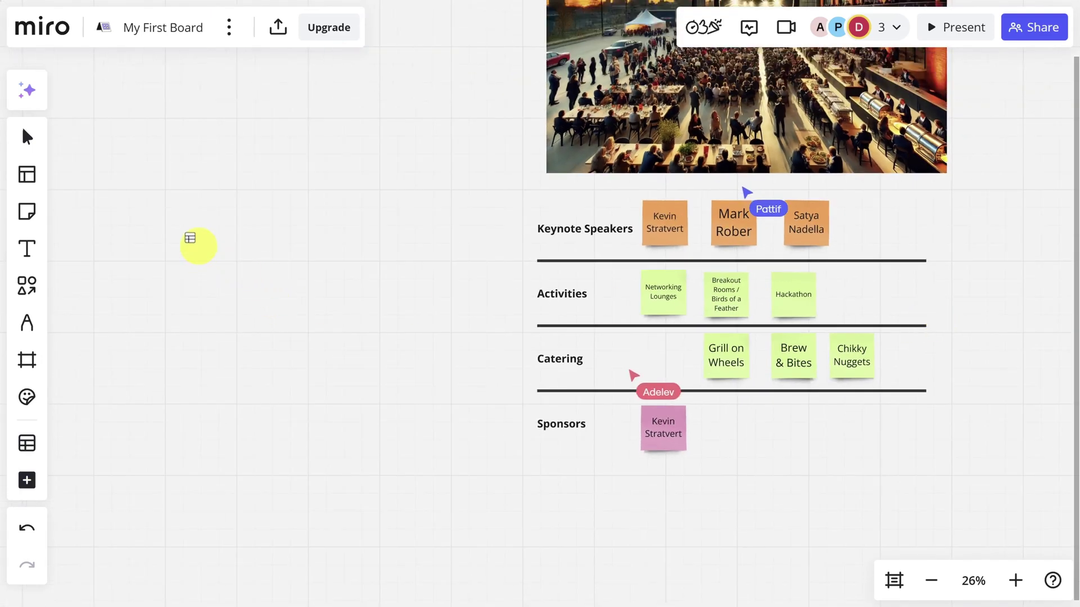
pyautogui.click(198, 245)
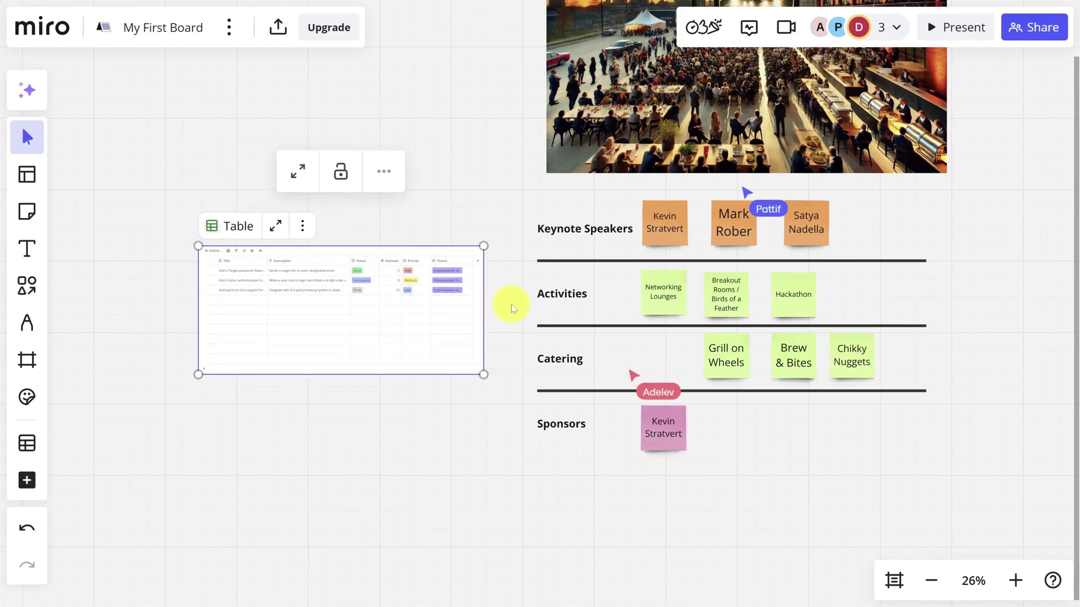
pyautogui.scroll(1, 472, 315)
pyautogui.scroll(1, 473, 316)
pyautogui.scroll(2, 471, 314)
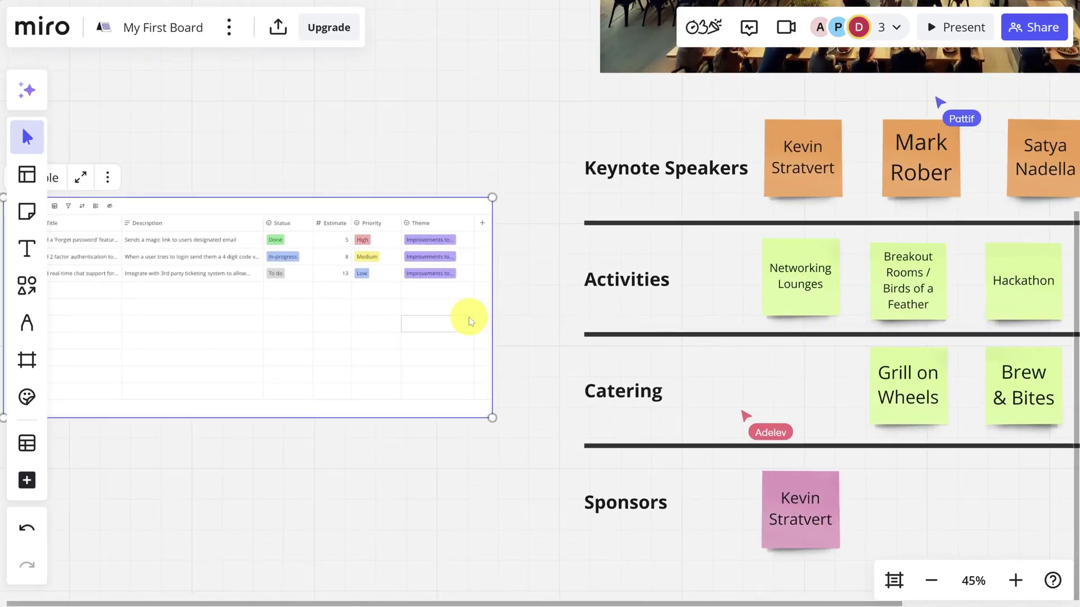
pyautogui.moveTo(510, 332); pyautogui.dragTo(611, 323)
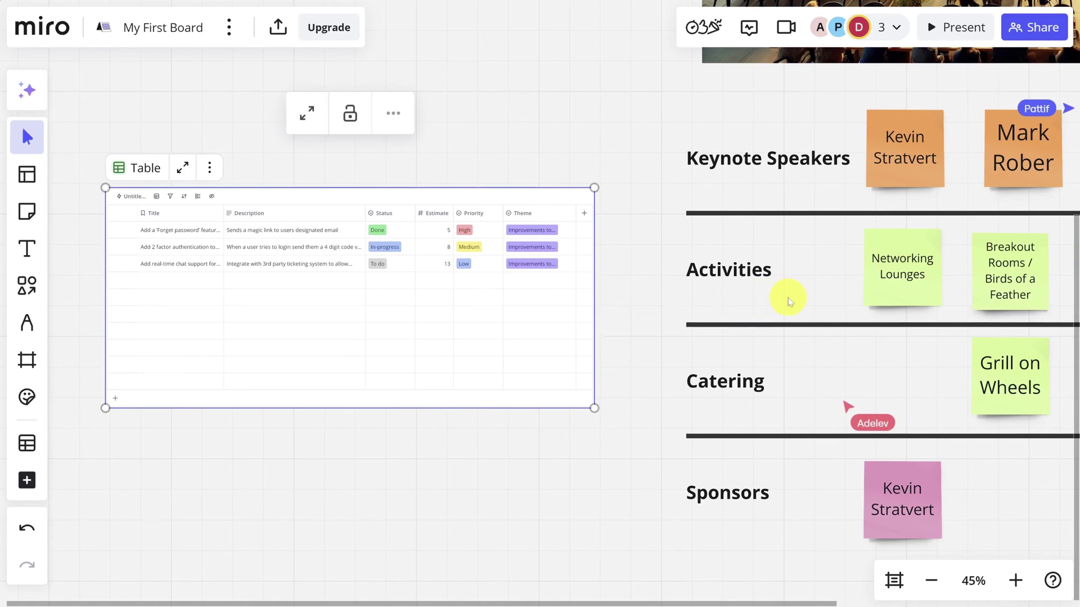
pyautogui.moveTo(784, 297); pyautogui.dragTo(507, 287)
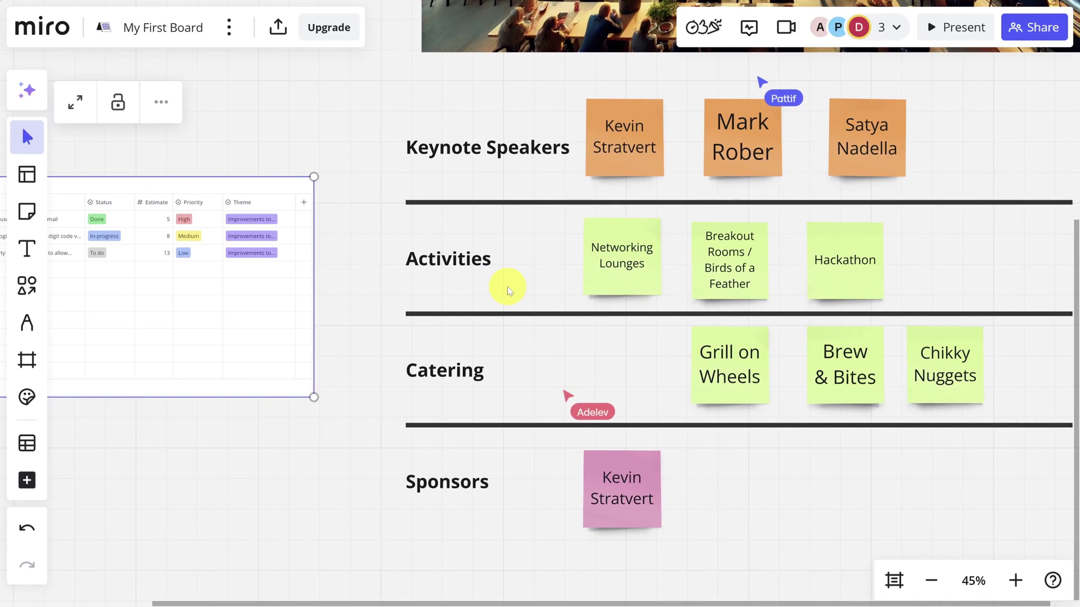
# Drop all the sticky notes onto the table so each becomes its own row.
pyautogui.moveTo(557, 555); pyautogui.dragTo(942, 137)
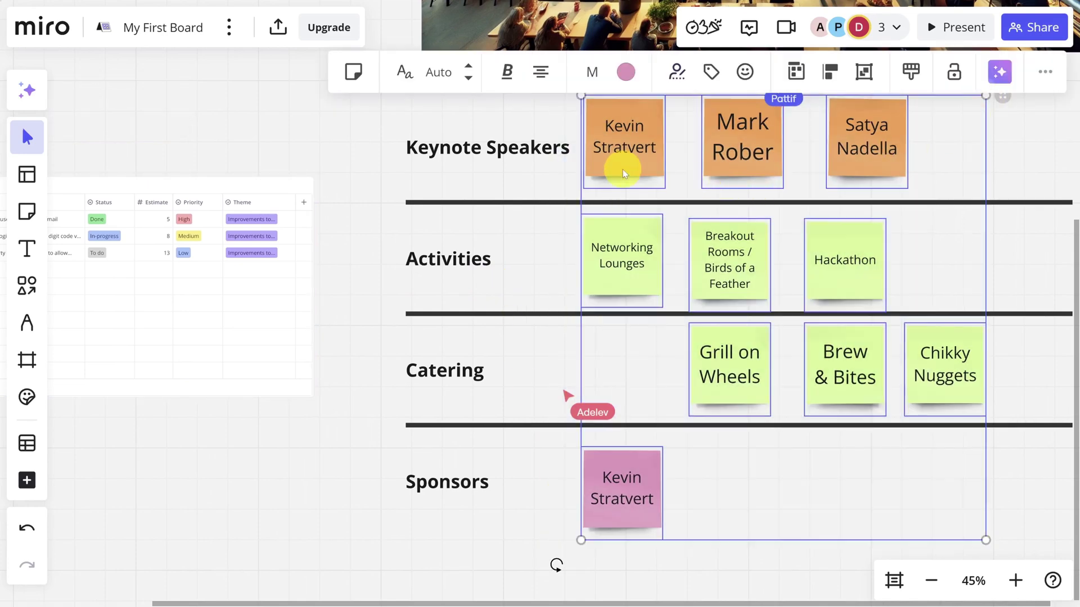
pyautogui.moveTo(622, 164); pyautogui.dragTo(116, 271)
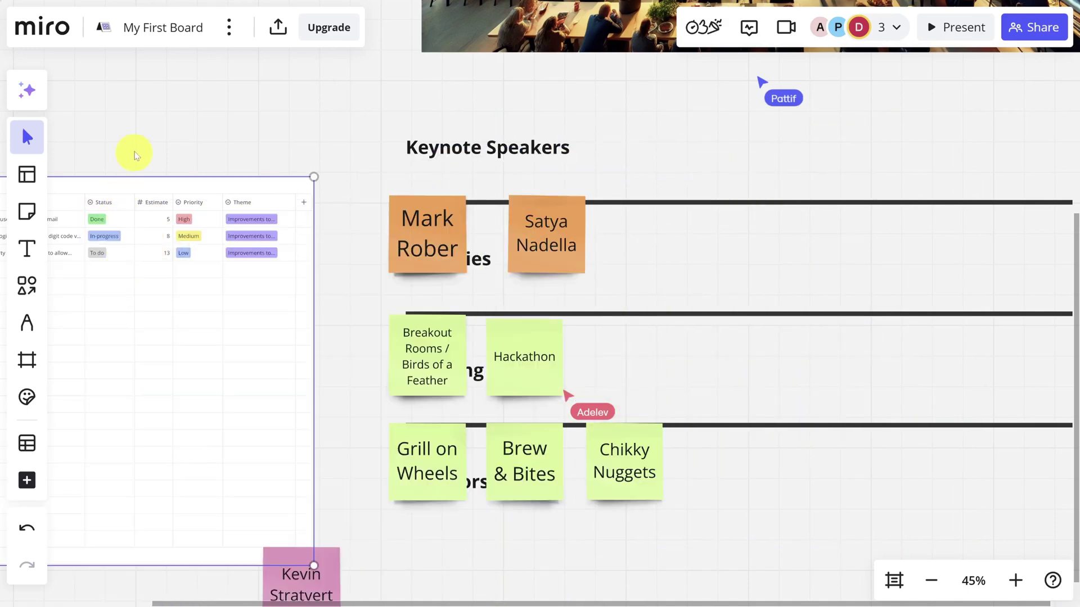
pyautogui.moveTo(133, 152); pyautogui.dragTo(597, 84)
pyautogui.scroll(1, 429, 307)
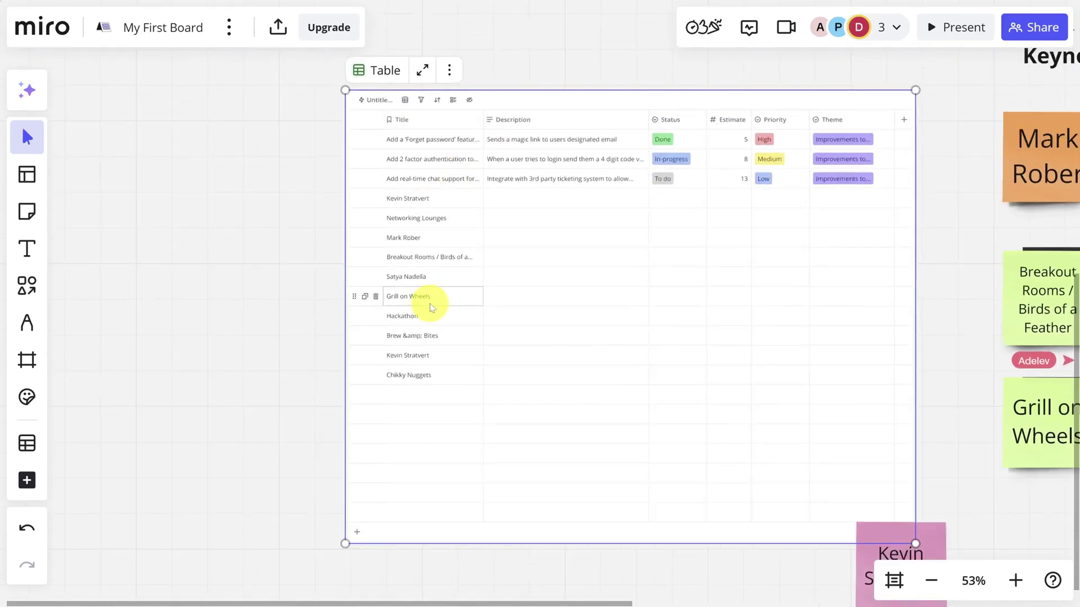
pyautogui.scroll(2, 430, 306)
pyautogui.scroll(2, 429, 306)
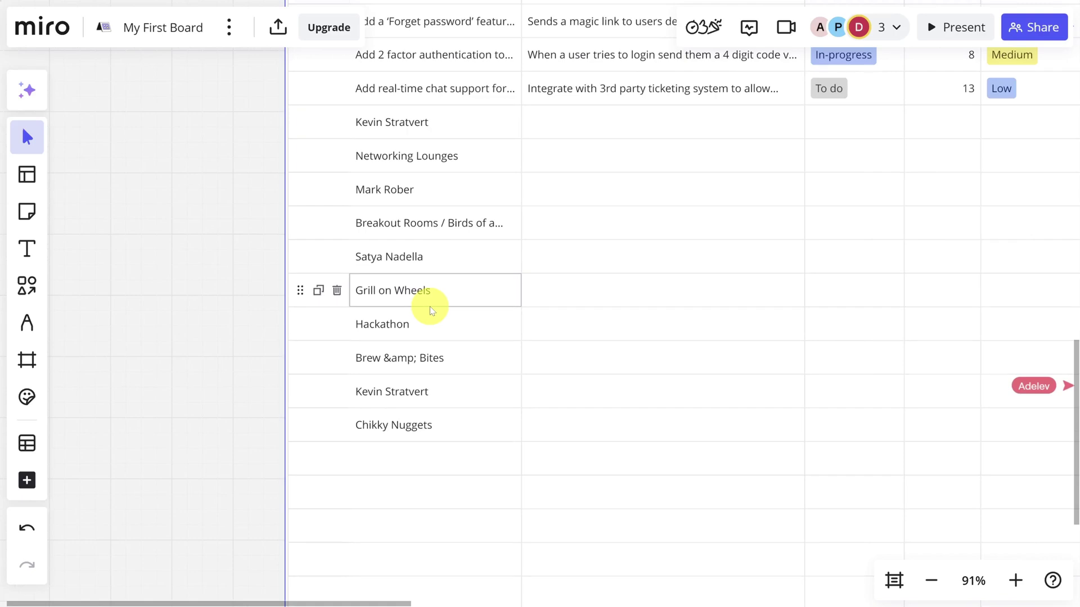
pyautogui.moveTo(560, 187); pyautogui.dragTo(367, 345)
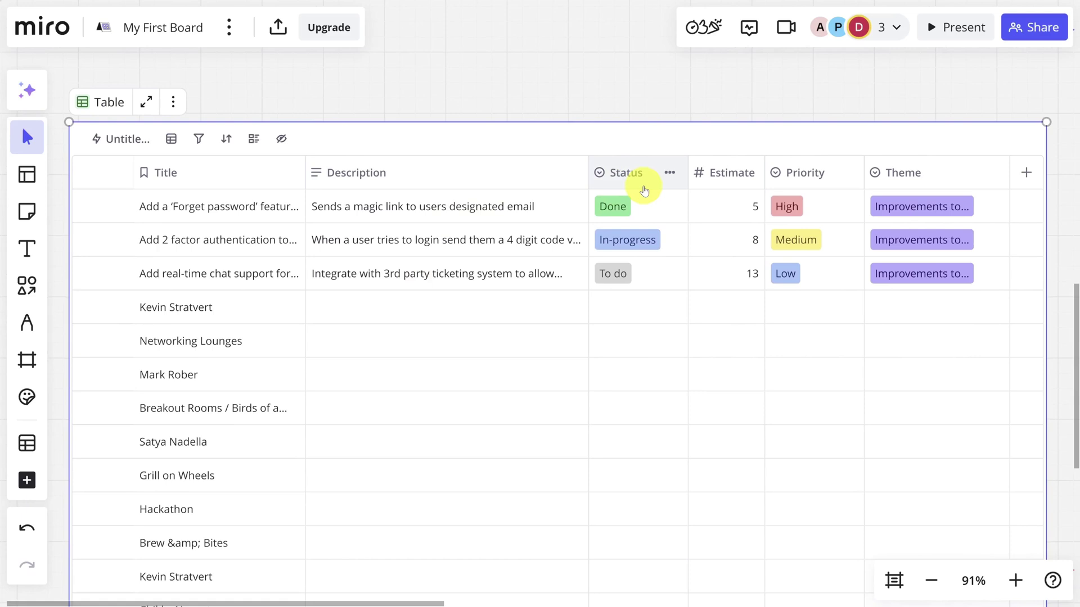
# Switch the table to Timeline layout and shift Kevin Stratvert's bar to start near Jan 20.
pyautogui.click(171, 143)
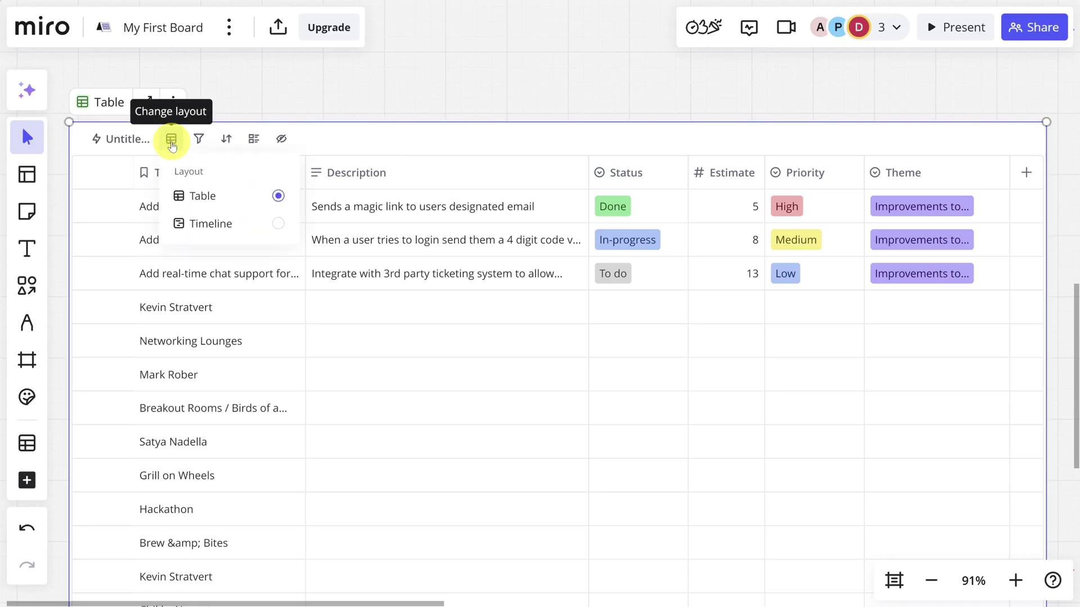
pyautogui.click(279, 224)
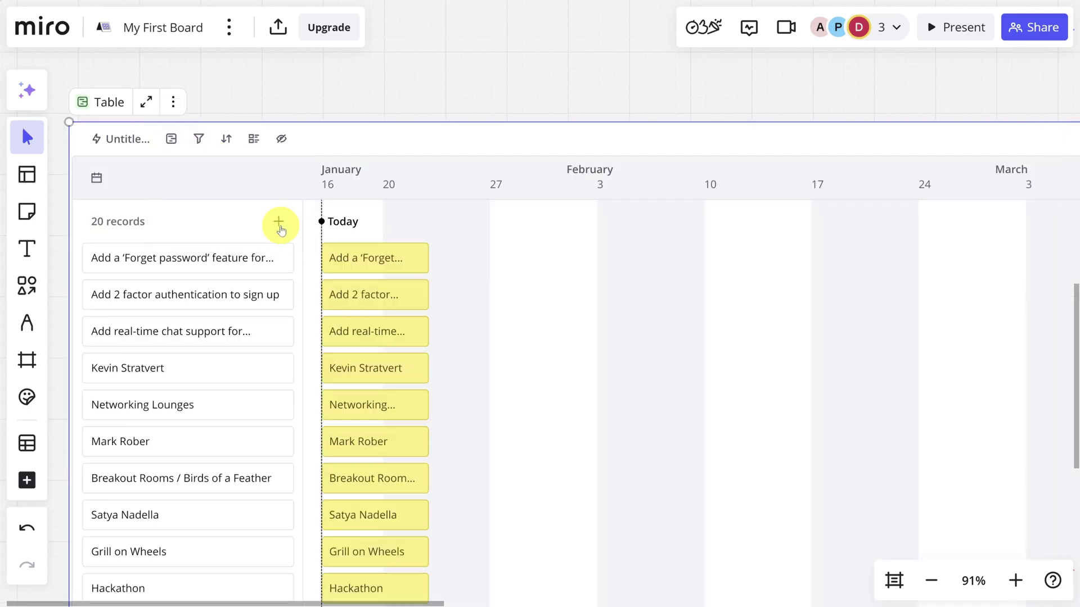
pyautogui.moveTo(366, 368); pyautogui.dragTo(472, 369)
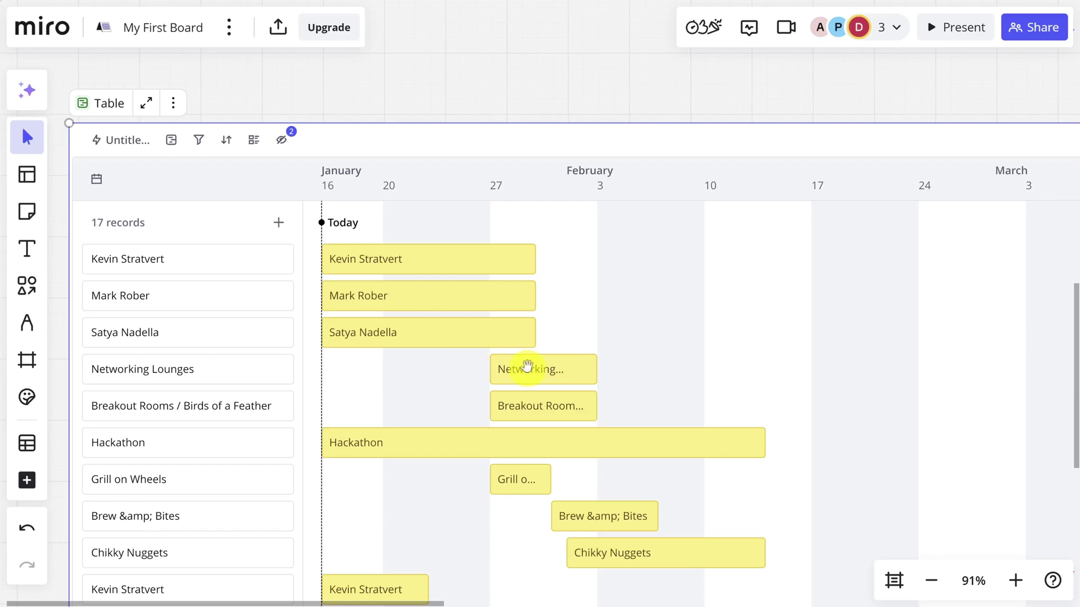
pyautogui.scroll(-3, 715, 361)
pyautogui.scroll(-3, 715, 361)
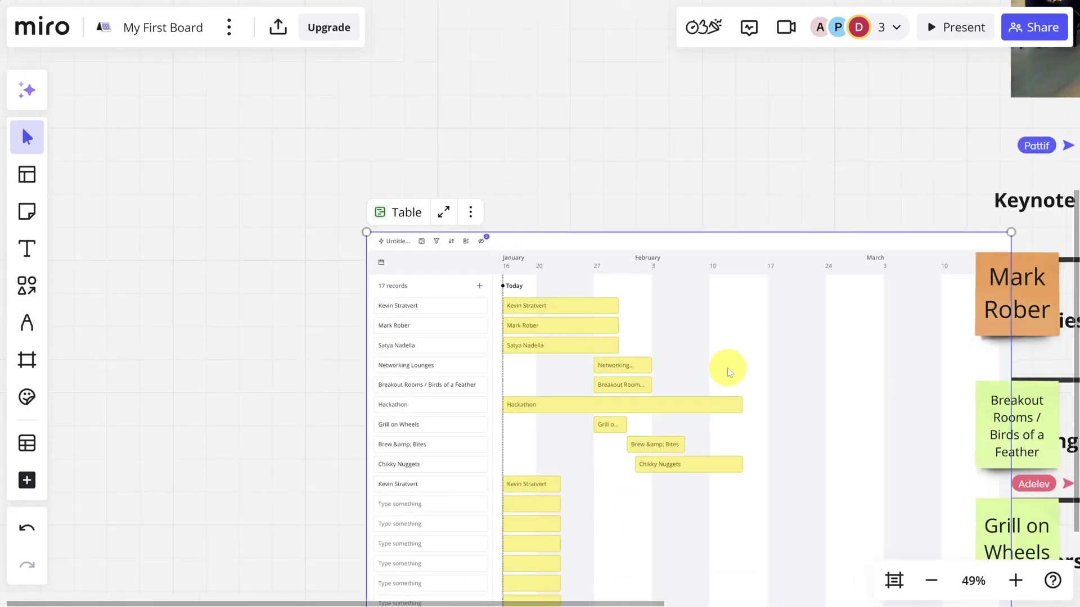
pyautogui.scroll(-1, 725, 370)
pyautogui.scroll(-3, 726, 370)
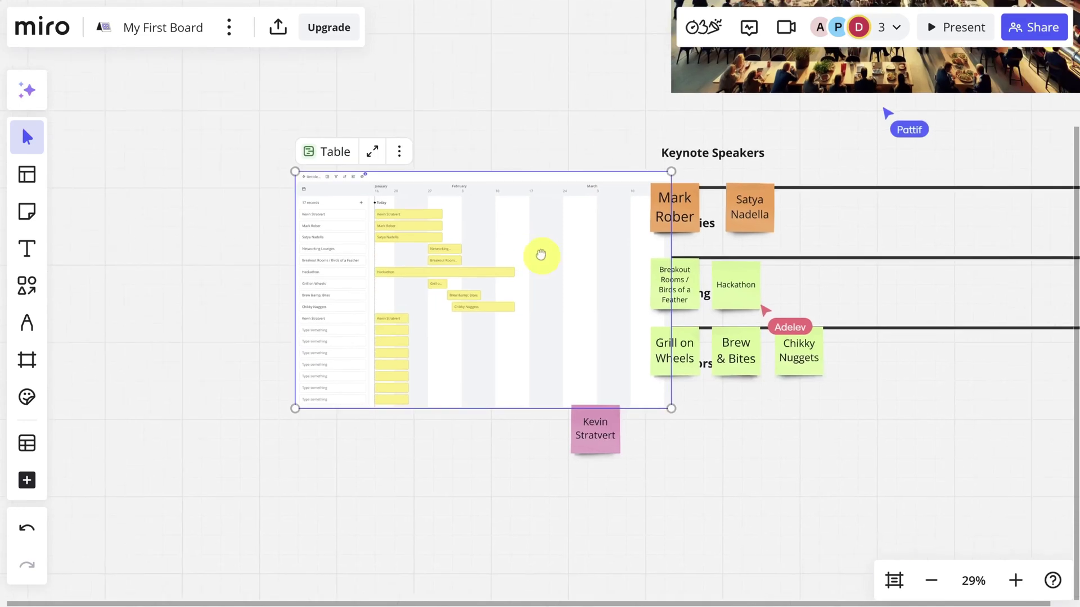
# Return the stickies beside their row headings and move Kevin Stratvert into Sponsors.
pyautogui.moveTo(778, 380)
pyautogui.mouseDown()
pyautogui.moveTo(429, 272)
pyautogui.moveTo(413, 249)
pyautogui.moveTo(351, 224)
pyautogui.mouseUp()
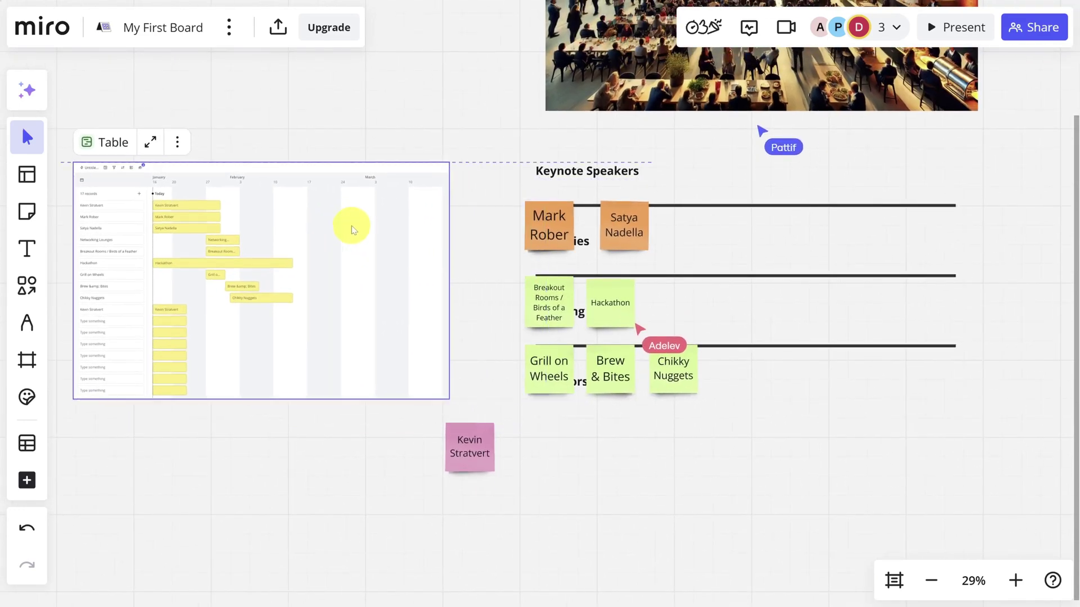
pyautogui.moveTo(503, 396); pyautogui.dragTo(697, 205)
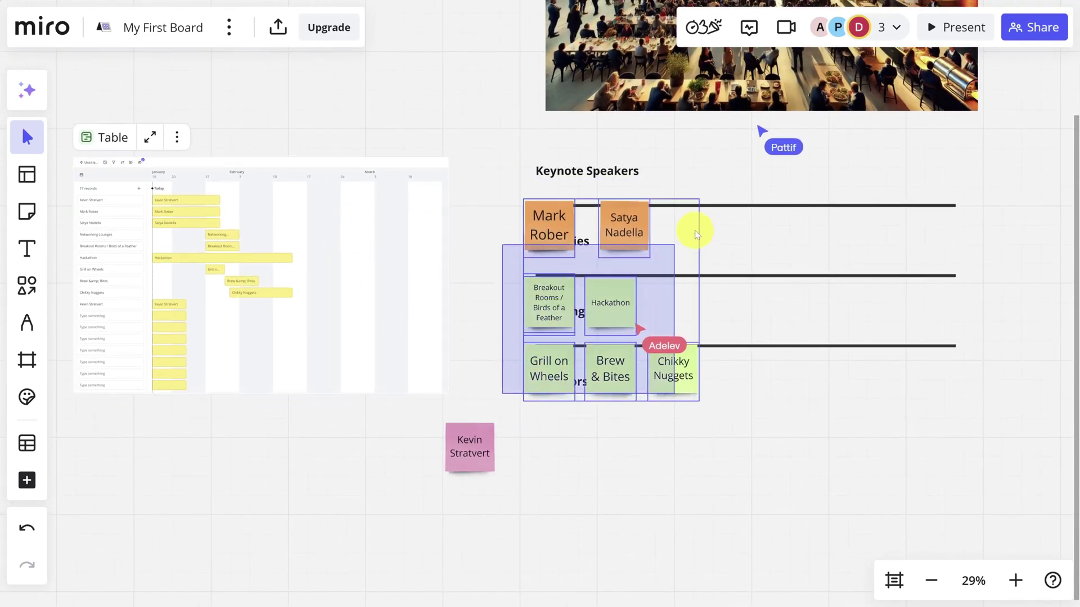
pyautogui.moveTo(631, 240); pyautogui.dragTo(769, 189)
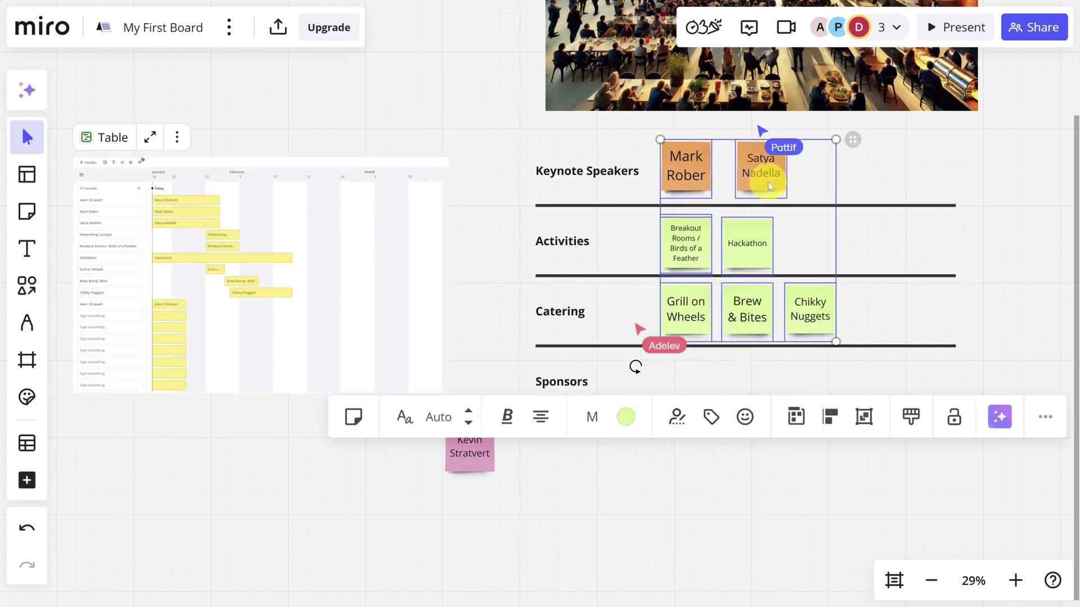
pyautogui.moveTo(500, 457)
pyautogui.mouseDown()
pyautogui.moveTo(681, 427)
pyautogui.moveTo(713, 396)
pyautogui.mouseUp()
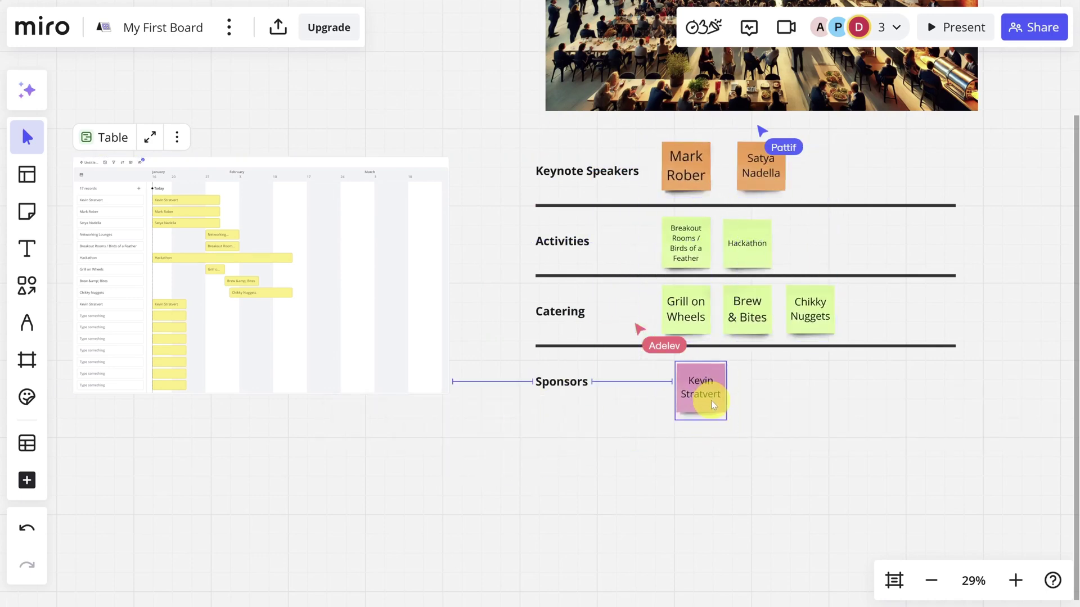
# Draw a custom frame around the timeline table and all rows, then reposition it.
pyautogui.click(27, 361)
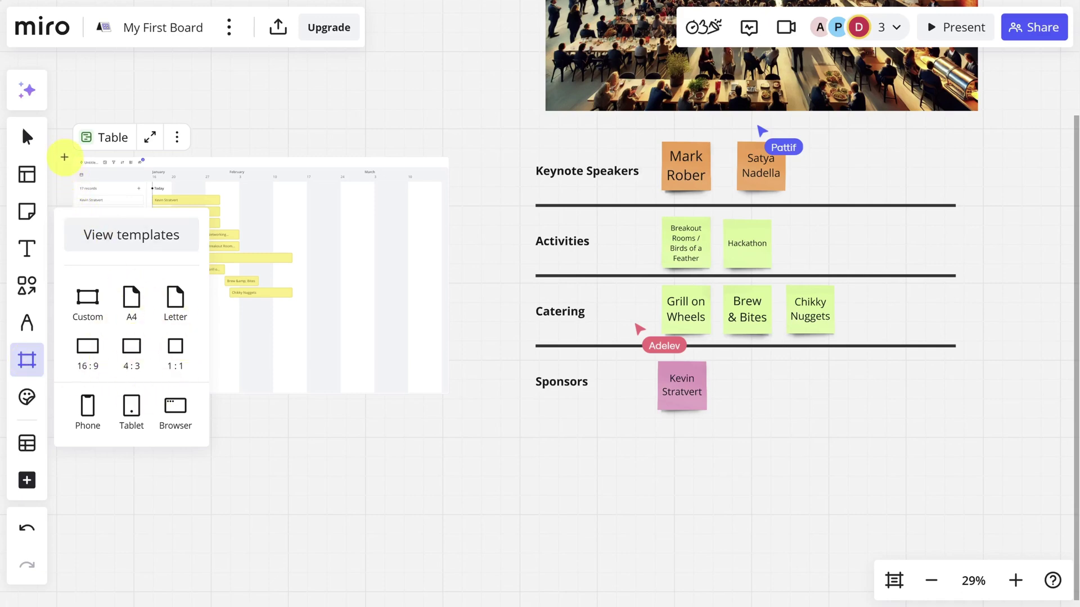
pyautogui.moveTo(61, 143)
pyautogui.mouseDown()
pyautogui.moveTo(1015, 454)
pyautogui.moveTo(998, 456)
pyautogui.mouseUp()
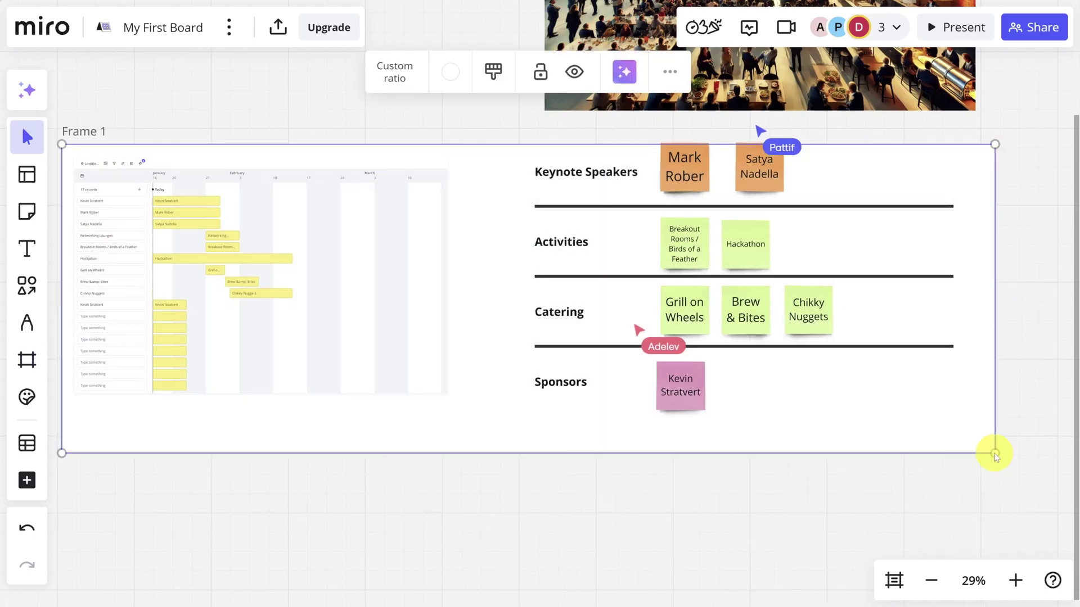
pyautogui.moveTo(178, 160)
pyautogui.mouseDown()
pyautogui.moveTo(293, 256)
pyautogui.moveTo(199, 159)
pyautogui.mouseUp()
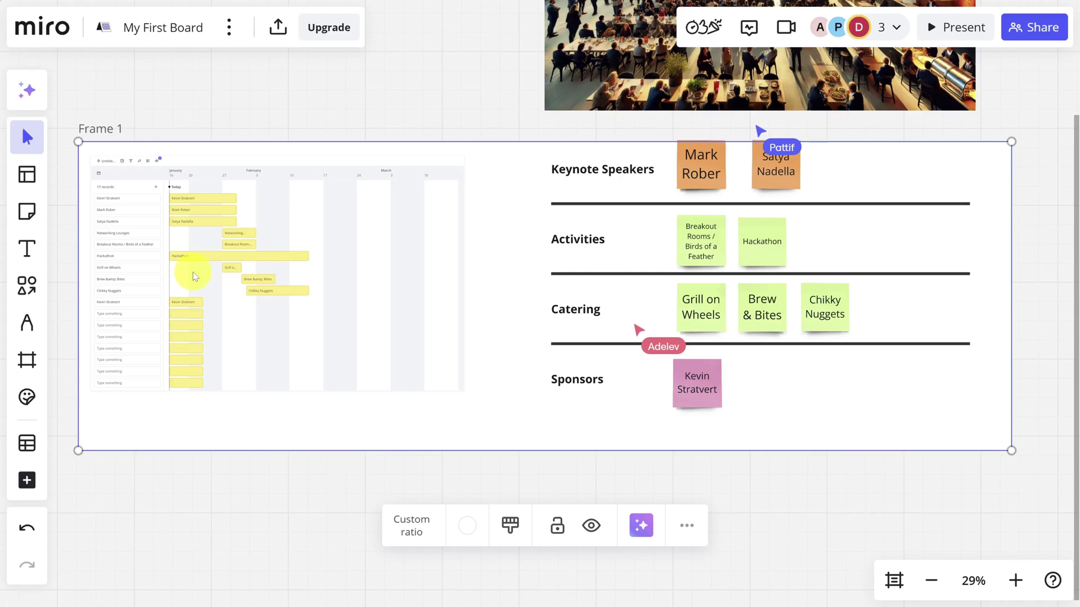
# Search Templates for 'customer journey map' and insert it beside Frame 1.
pyautogui.click(28, 179)
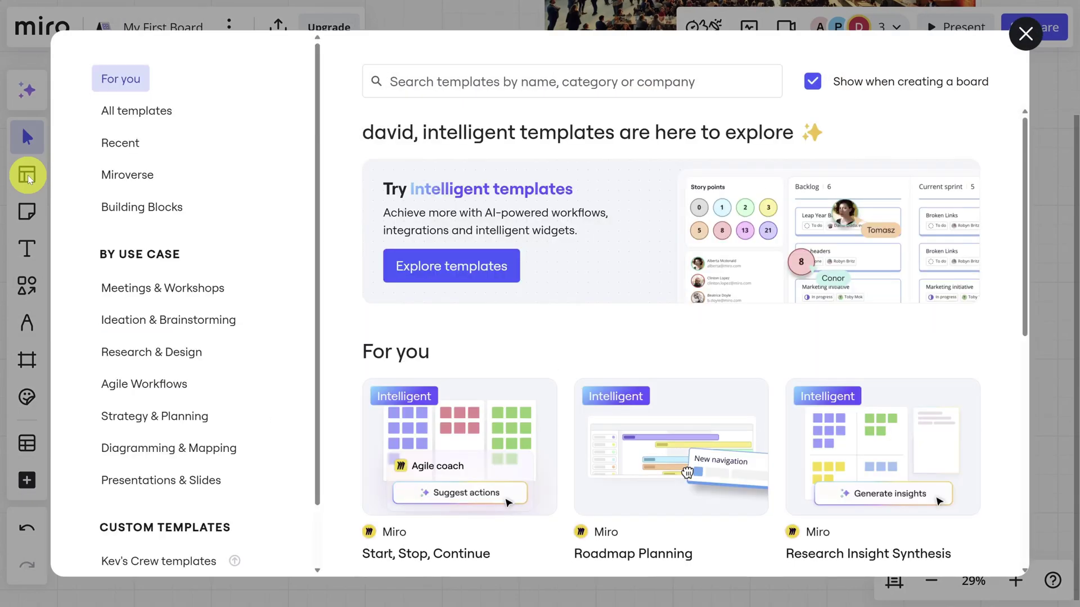
pyautogui.click(407, 82)
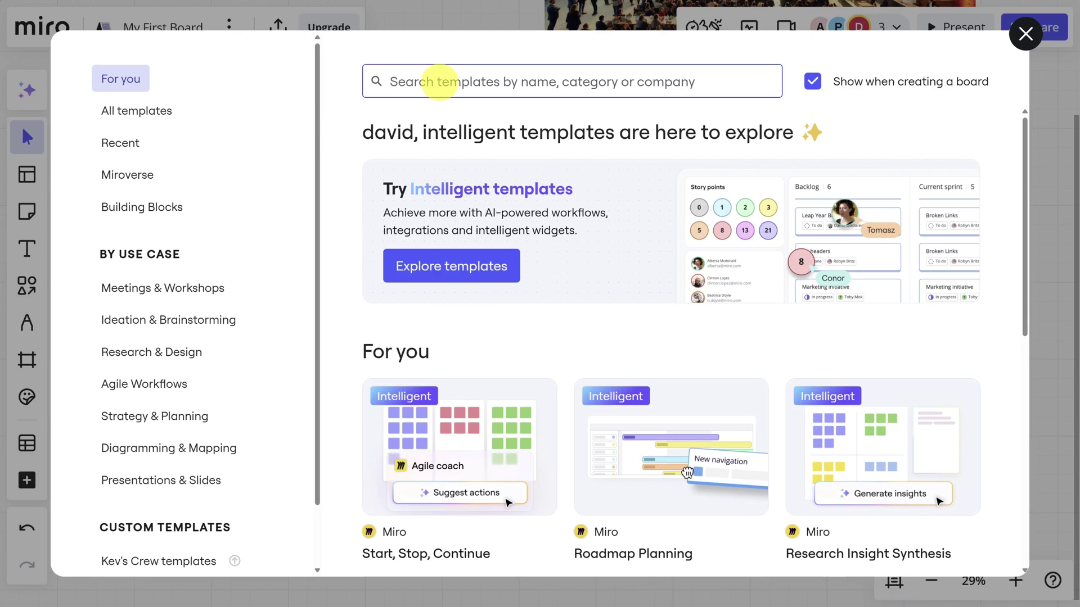
pyautogui.click(440, 82)
pyautogui.write('c')
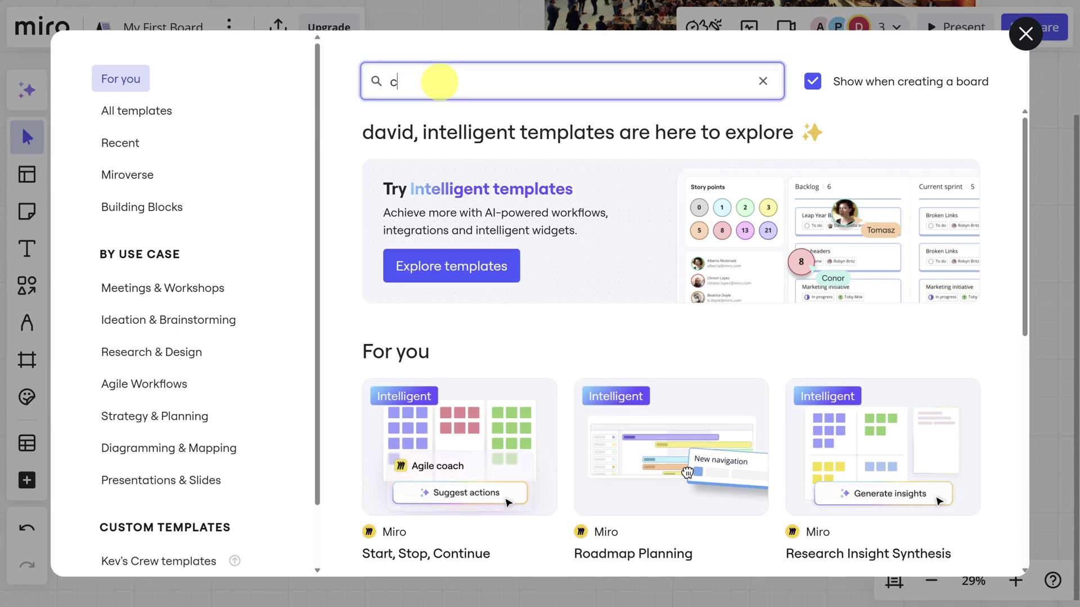
pyautogui.write('ustomer journey')
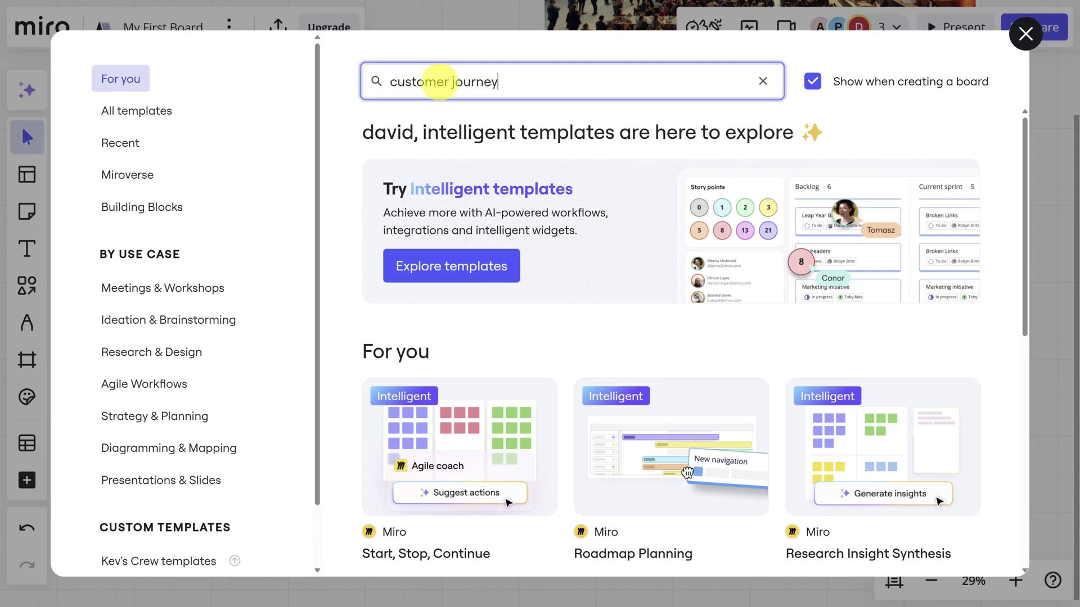
pyautogui.write(' map')
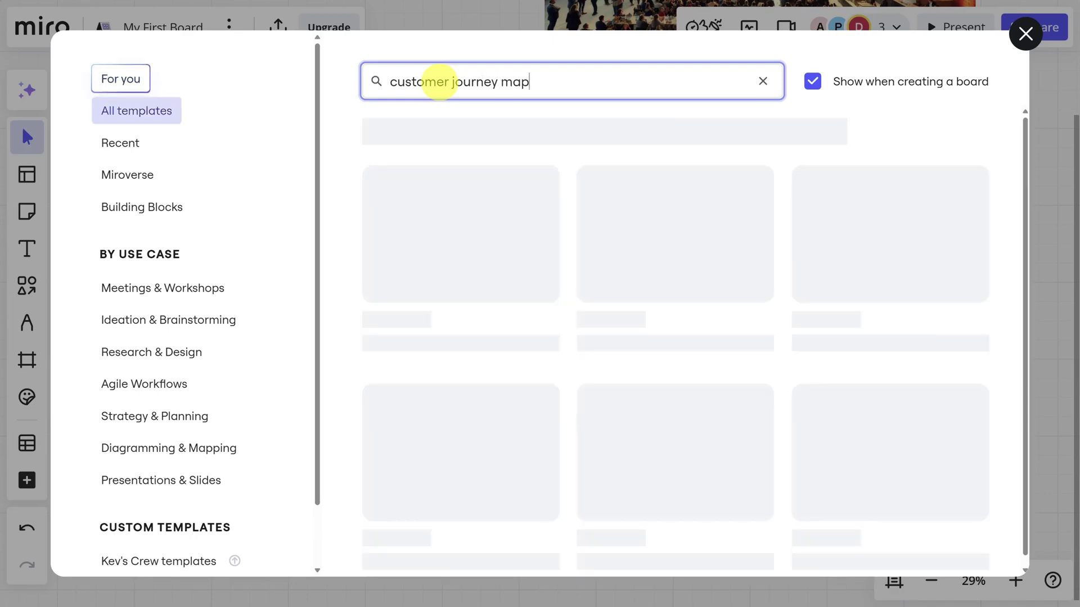
pyautogui.click(371, 127)
pyautogui.moveTo(461, 453)
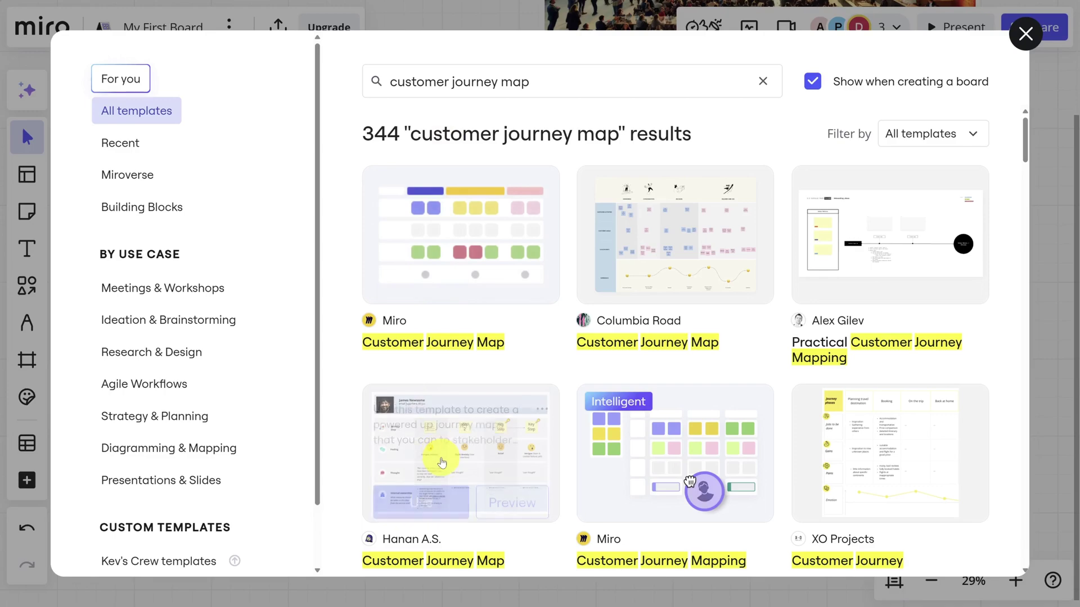
pyautogui.click(426, 489)
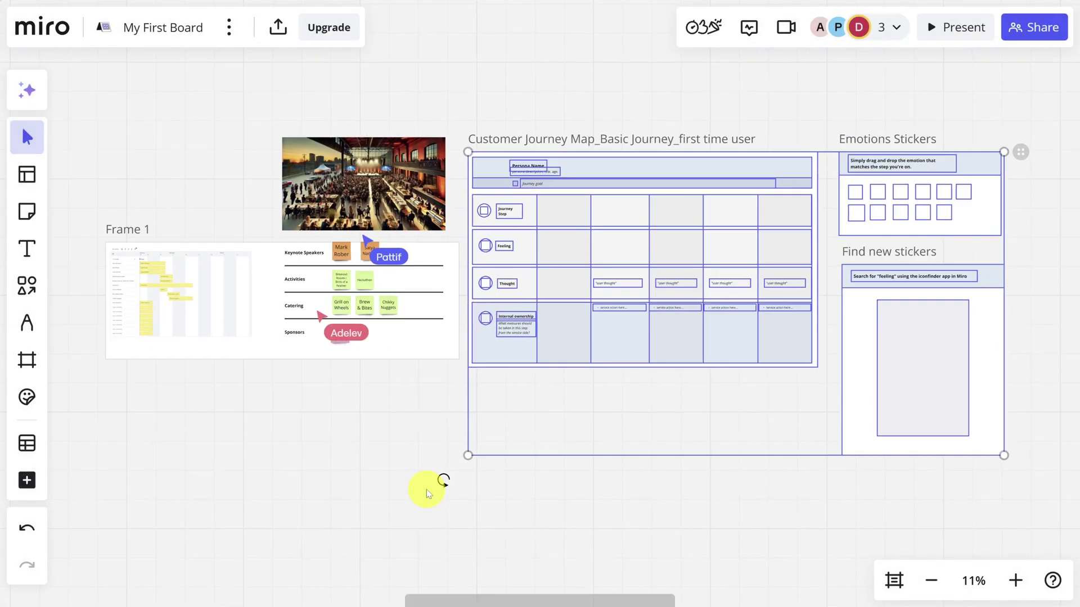
pyautogui.scroll(5, 579, 349)
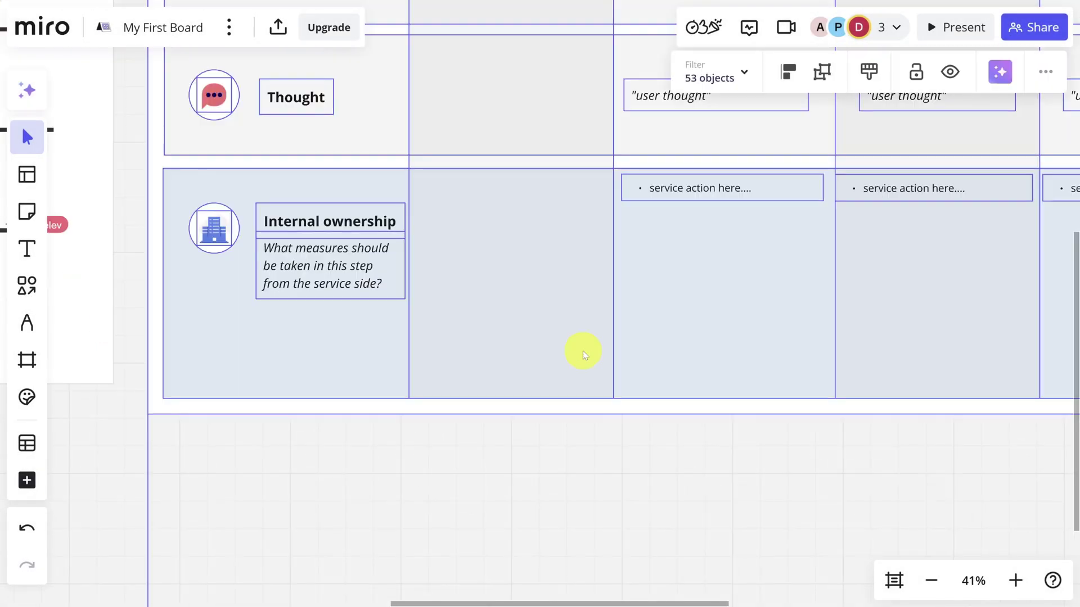
pyautogui.scroll(5, 583, 355)
pyautogui.scroll(3, 582, 355)
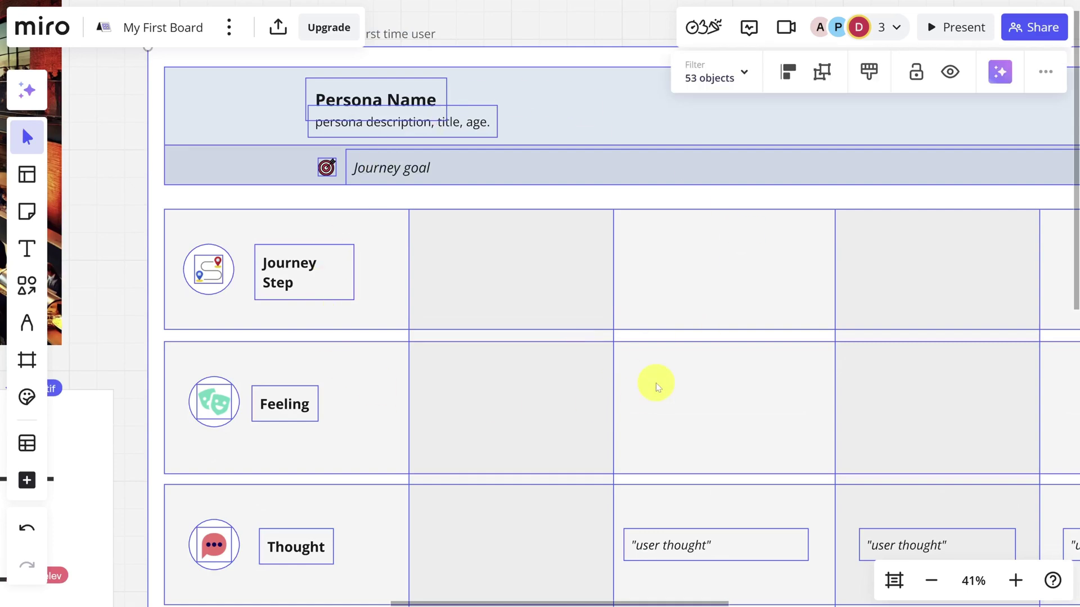
pyautogui.hscroll(5, 951, 332)
pyautogui.hscroll(5, 729, 332)
pyautogui.hscroll(5, 143, 320)
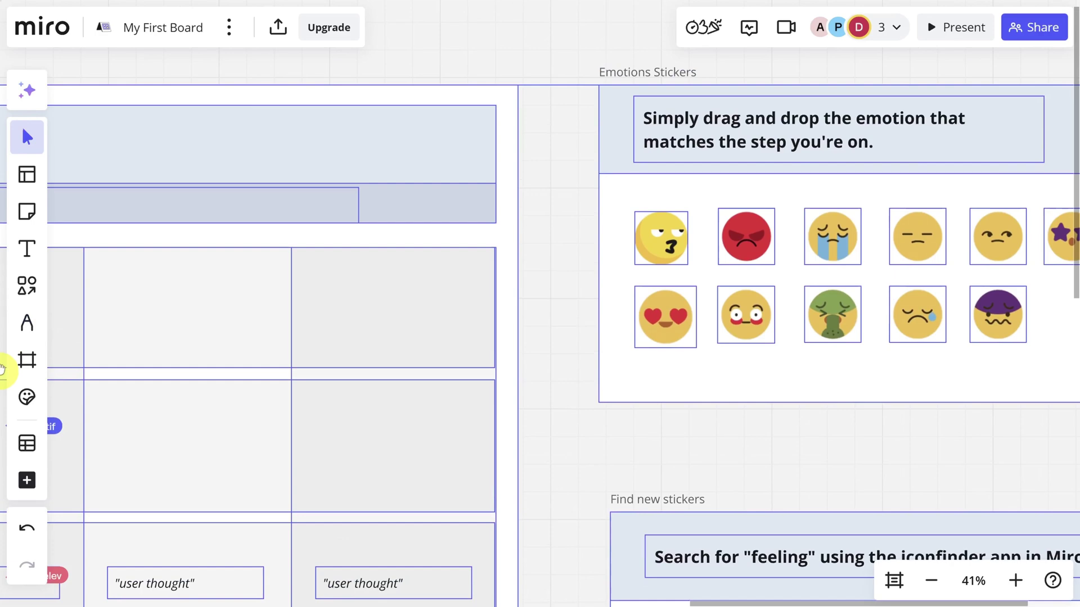
# Place an emoji face from the Emotions Stickers into a Feeling cell of the journey map.
pyautogui.moveTo(965, 427); pyautogui.dragTo(691, 439)
pyautogui.scroll(-1, 692, 437)
pyautogui.scroll(-3, 693, 437)
pyautogui.scroll(-2, 675, 397)
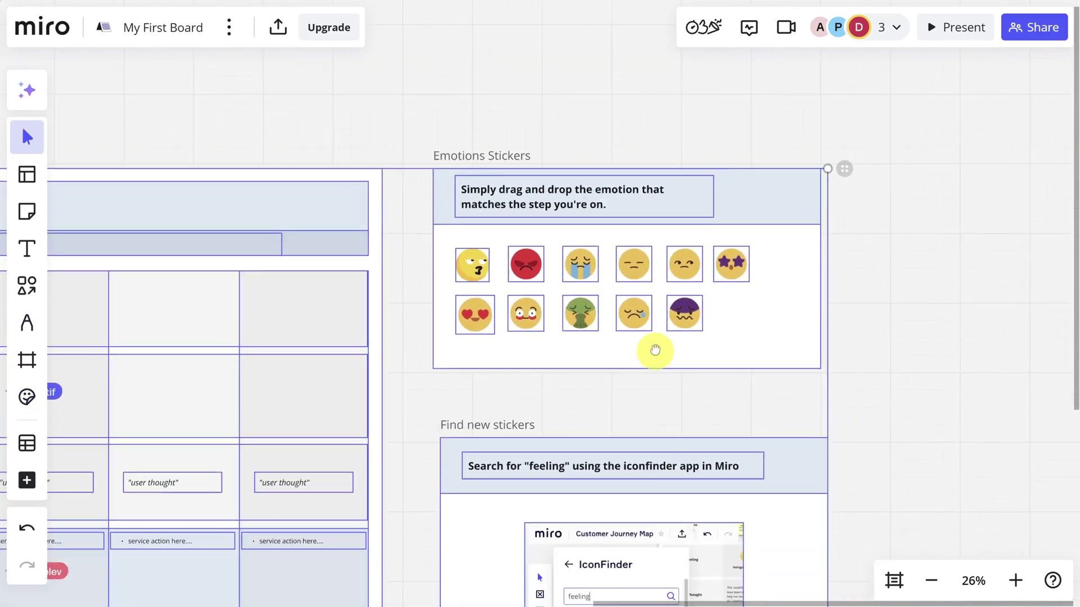
pyautogui.scroll(-2, 654, 349)
pyautogui.click(644, 302)
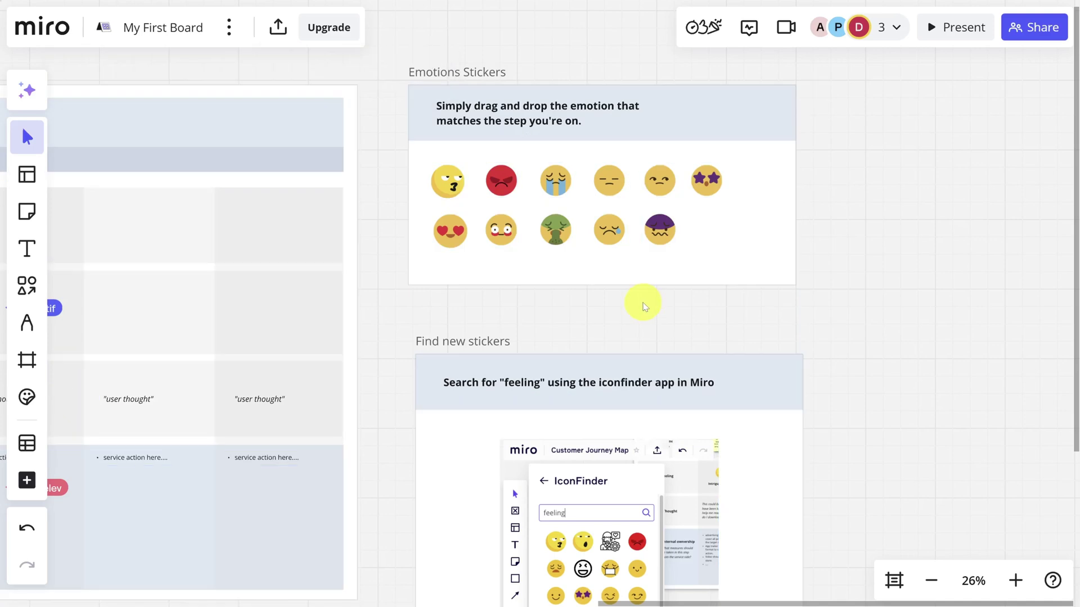
pyautogui.click(496, 232)
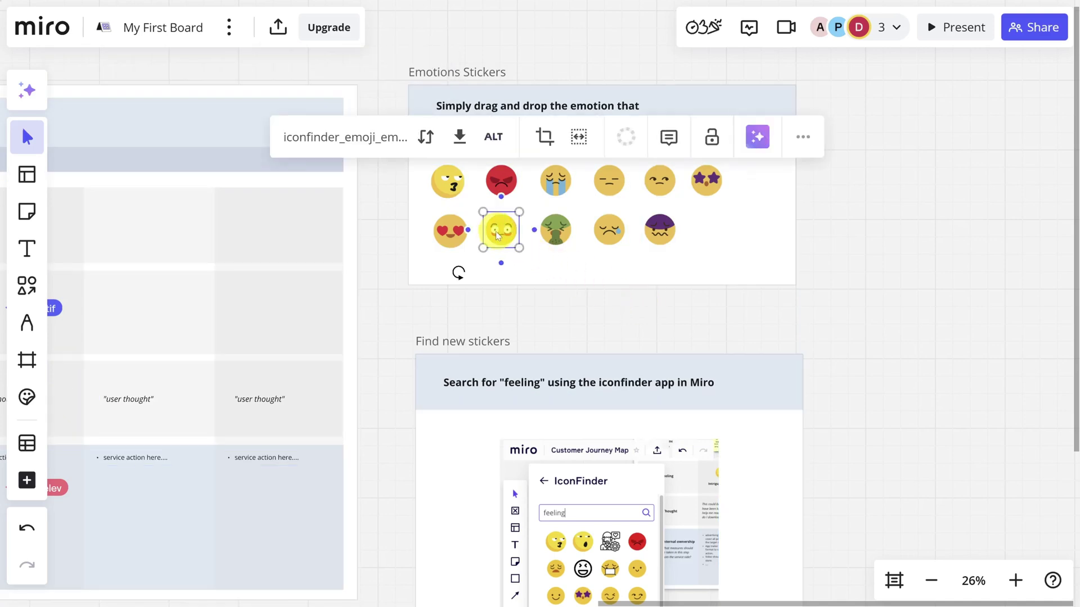
pyautogui.moveTo(497, 231); pyautogui.dragTo(266, 317)
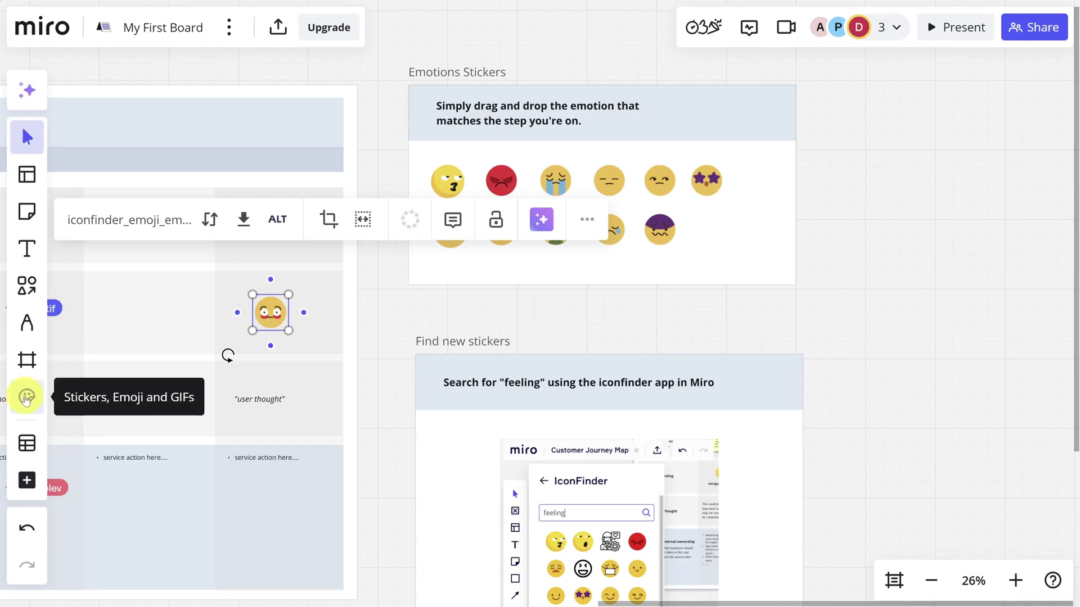
# Drag a thumbs-up emoji from Stickers, Emoji and GIFs onto the board beside the panel.
pyautogui.click(26, 397)
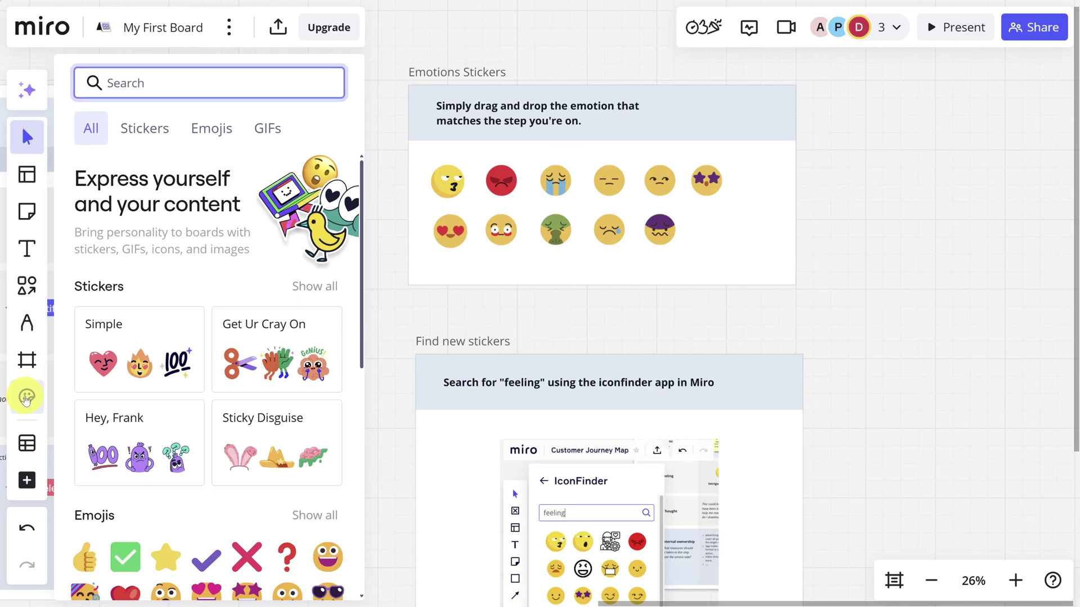
pyautogui.scroll(-3, 96, 354)
pyautogui.scroll(-1, 85, 333)
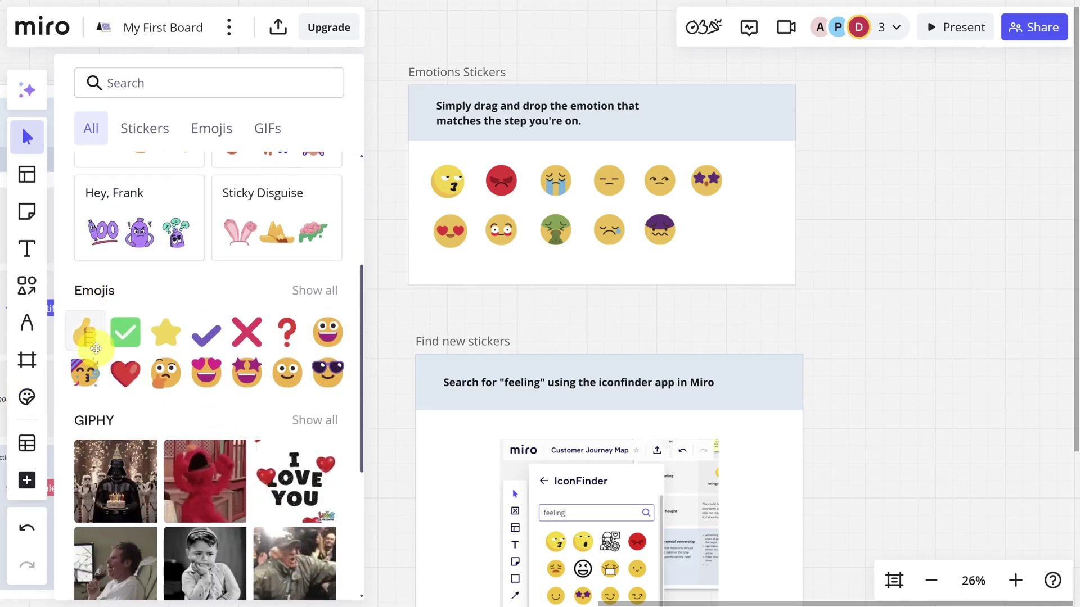
pyautogui.moveTo(85, 334); pyautogui.dragTo(384, 304)
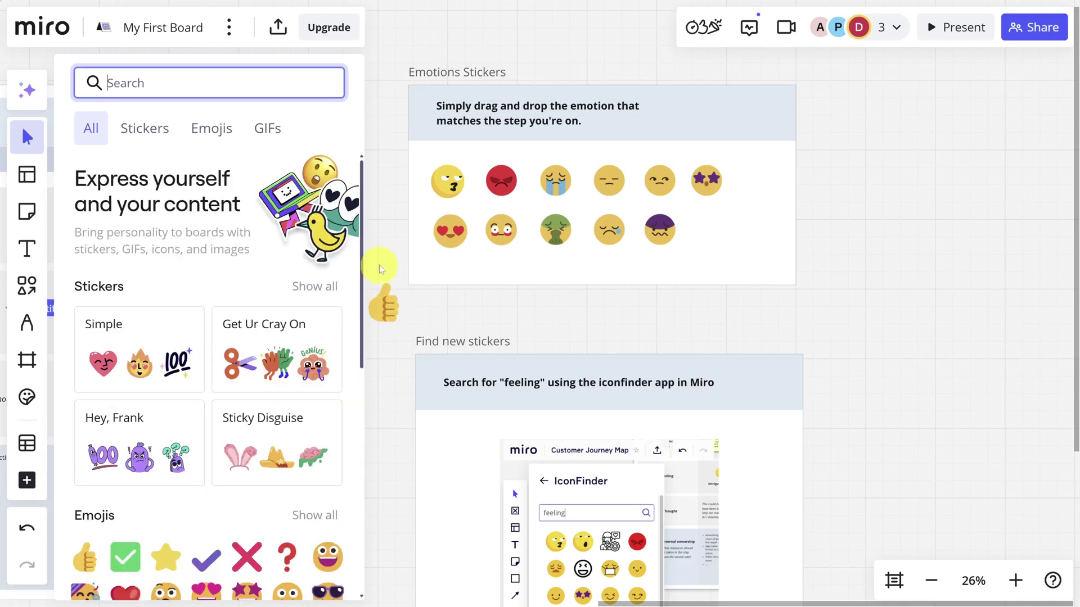
pyautogui.click(382, 260)
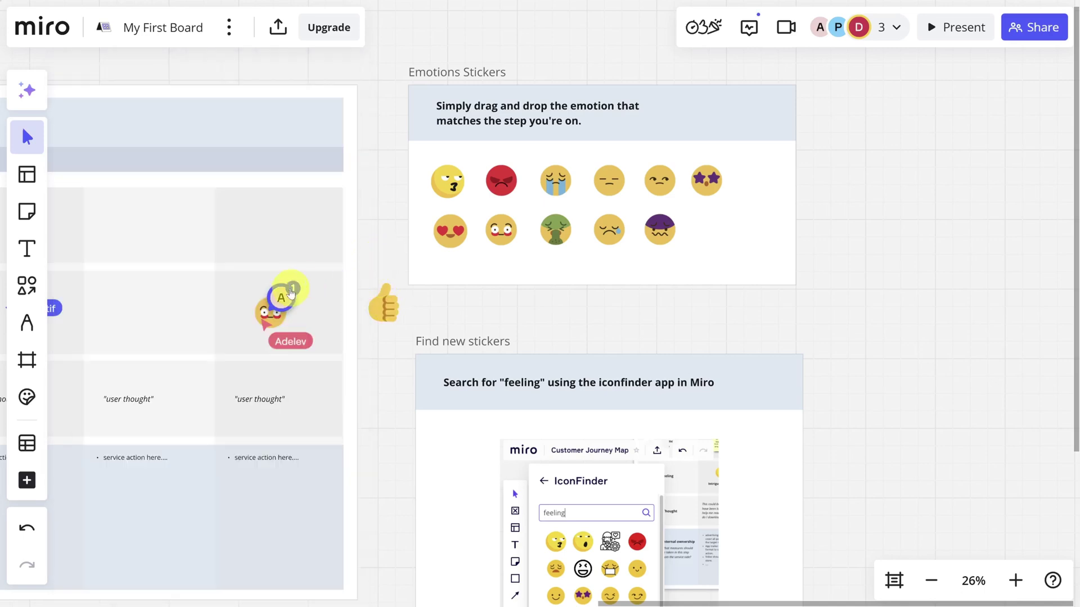
pyautogui.moveTo(282, 297)
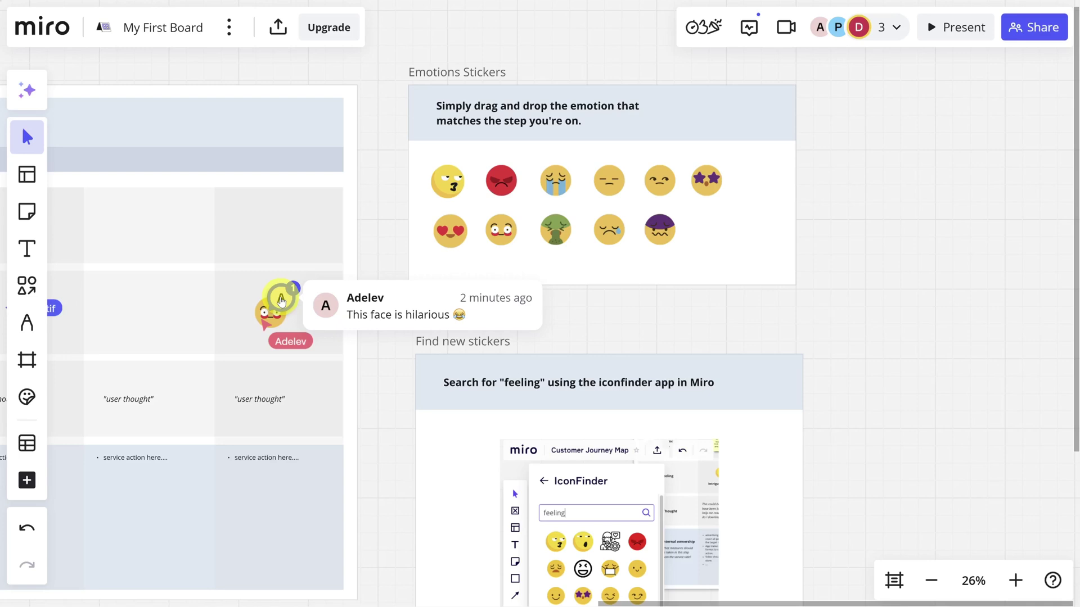
# Review the existing emoji comment thread, then post 'David was here' on a user thought cell.
pyautogui.click(281, 300)
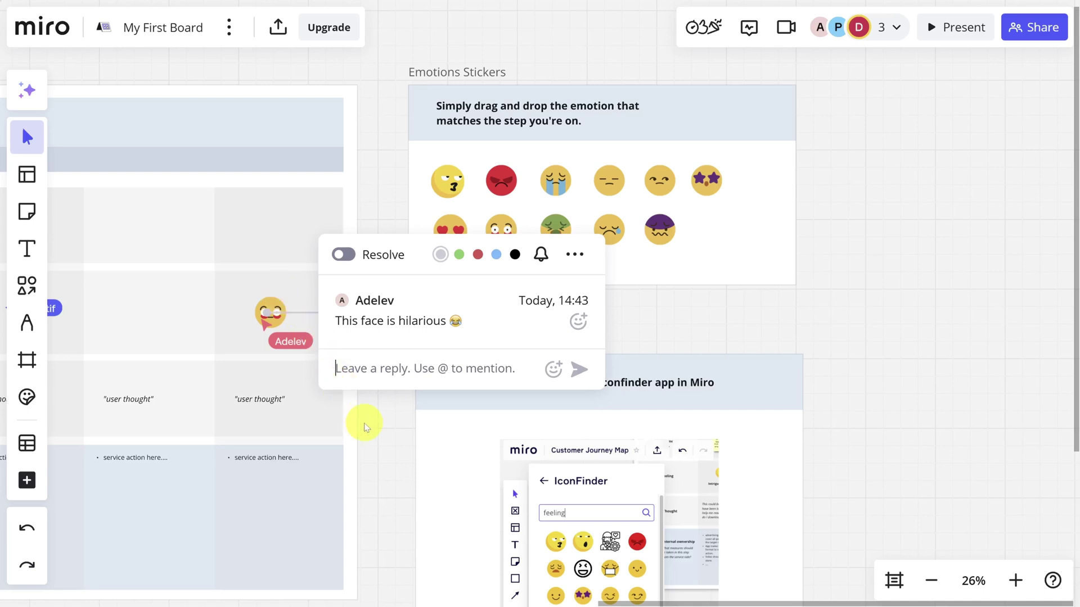
pyautogui.click(388, 439)
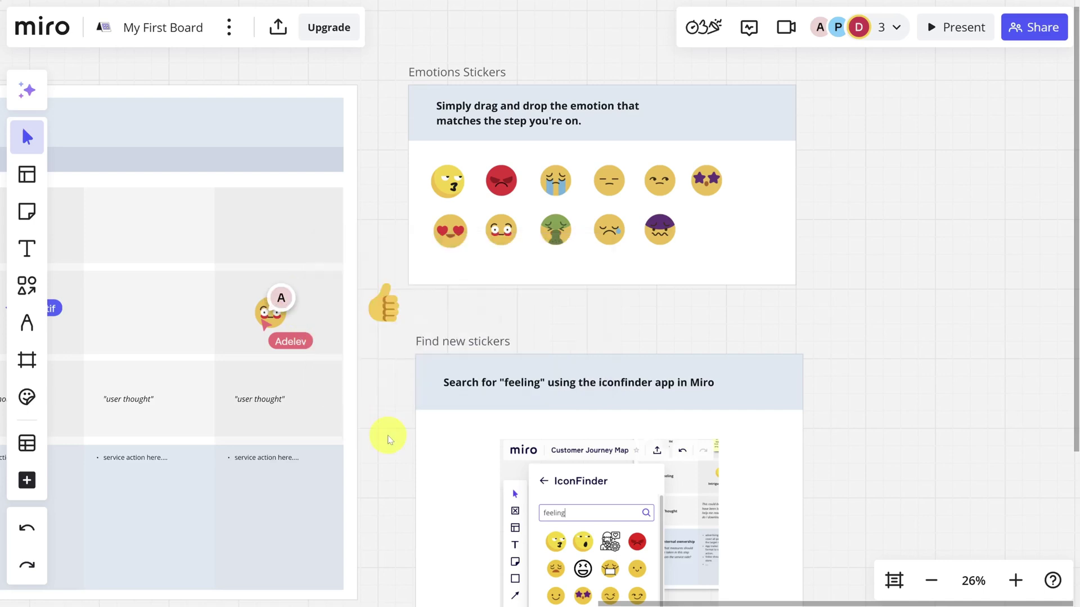
pyautogui.press('c')
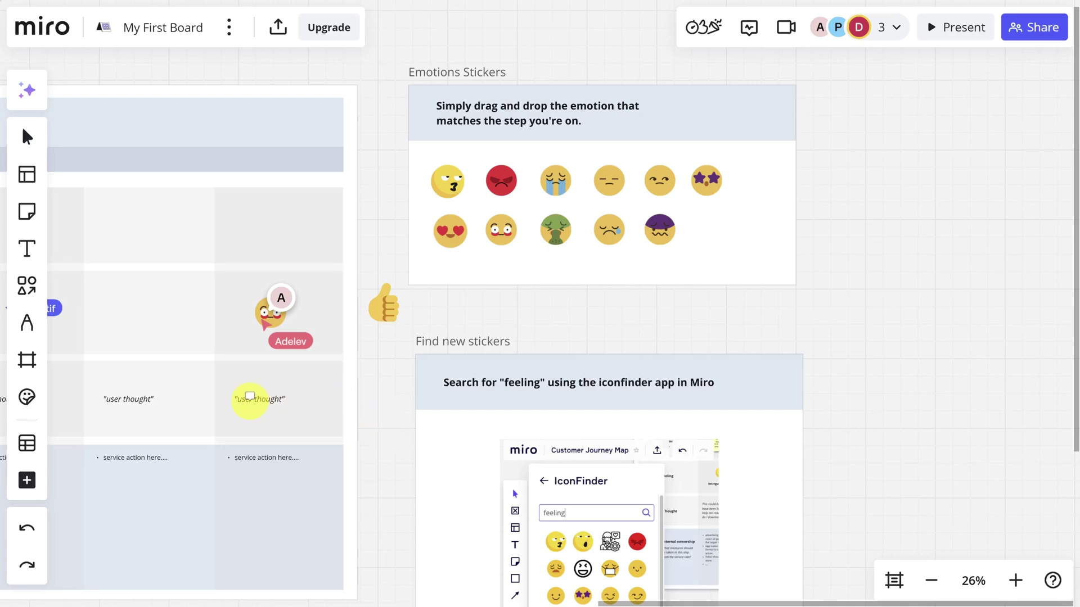
pyautogui.click(250, 399)
pyautogui.write('Davi')
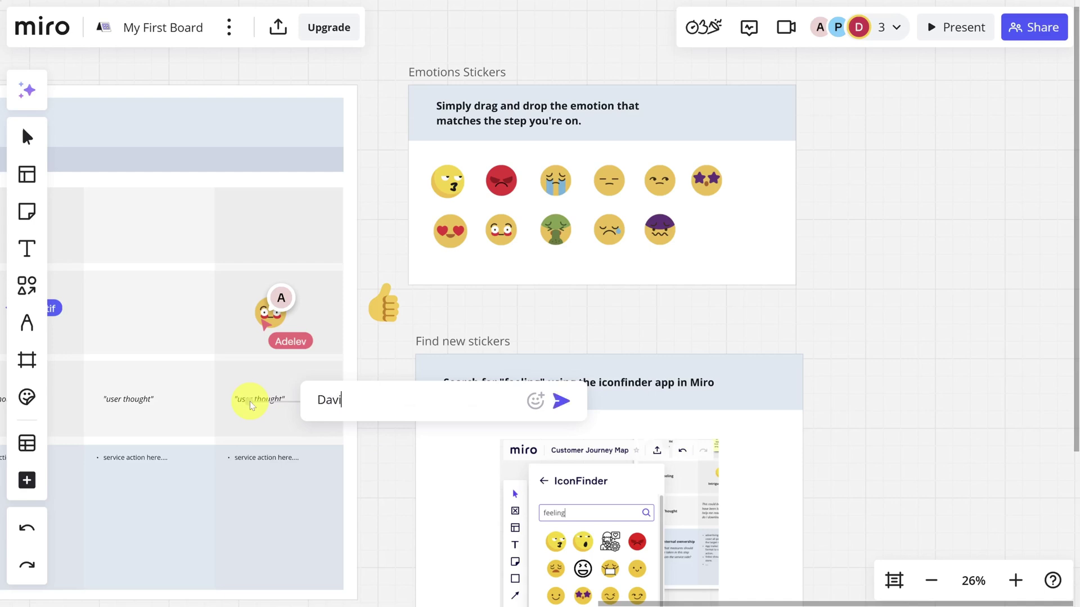
pyautogui.write('d was here')
pyautogui.press('Return')
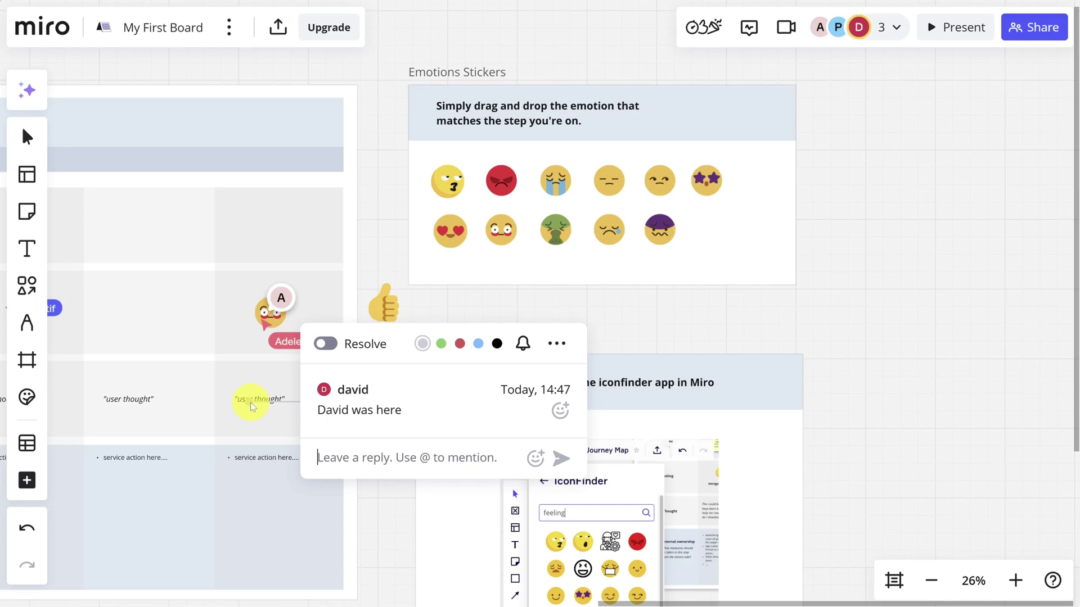
# Dismiss the comment thread, return to Select and bring up the tools and integrations list.
pyautogui.click(846, 355)
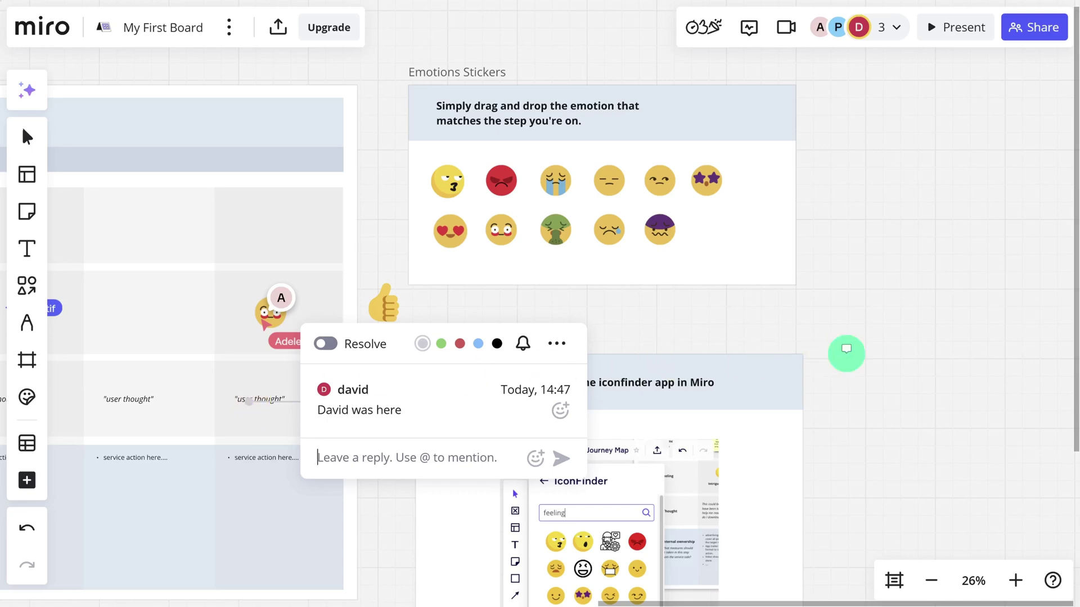
pyautogui.scroll(-1, 847, 356)
pyautogui.scroll(-4, 850, 364)
pyautogui.scroll(-2, 850, 364)
pyautogui.scroll(-2, 851, 366)
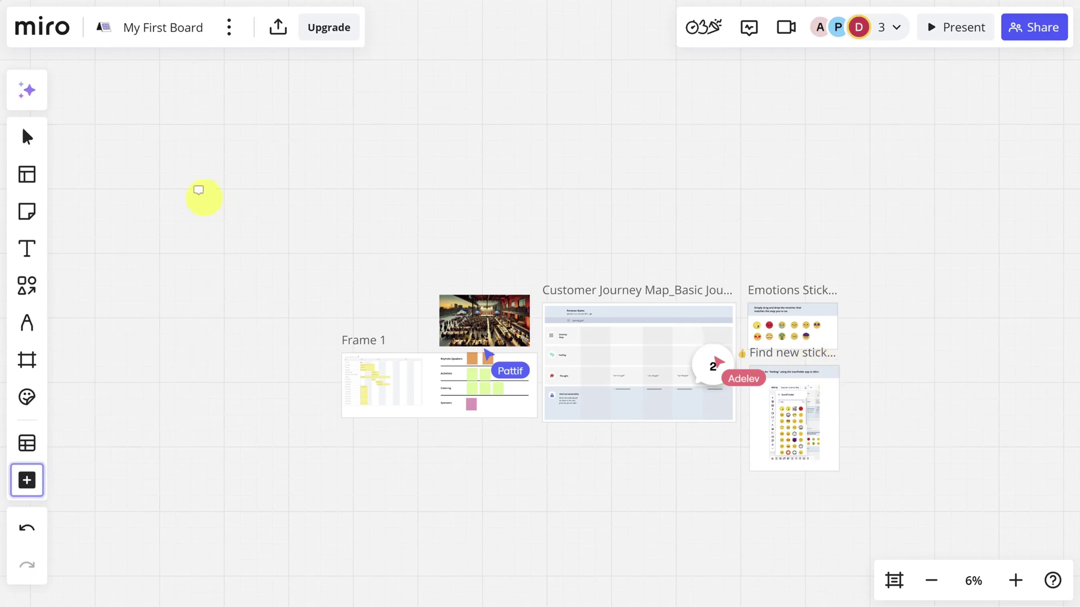
pyautogui.click(28, 140)
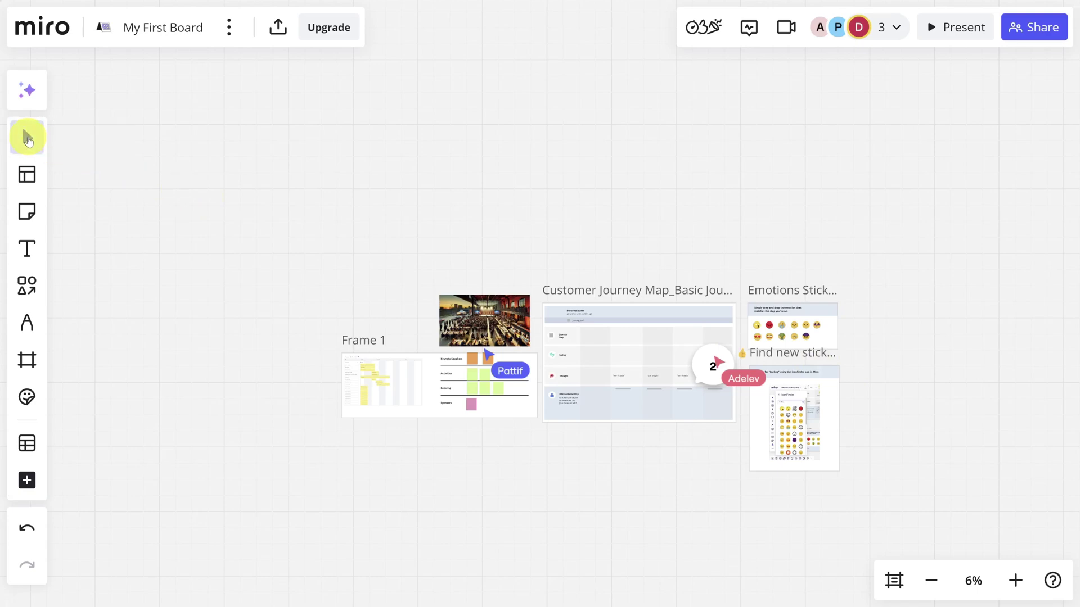
pyautogui.click(27, 481)
pyautogui.write('d')
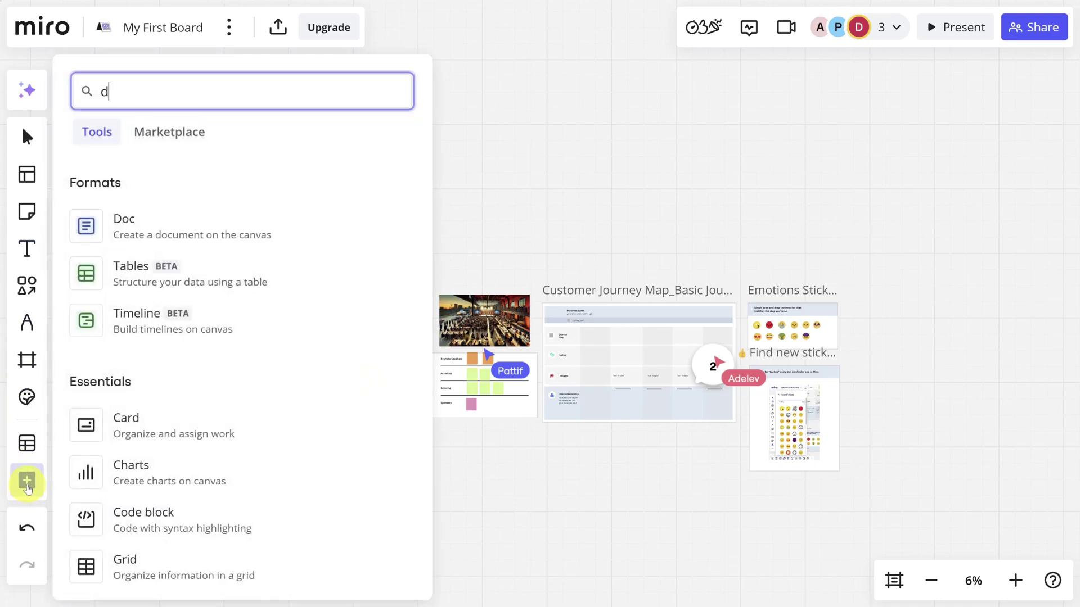
pyautogui.write('iagram')
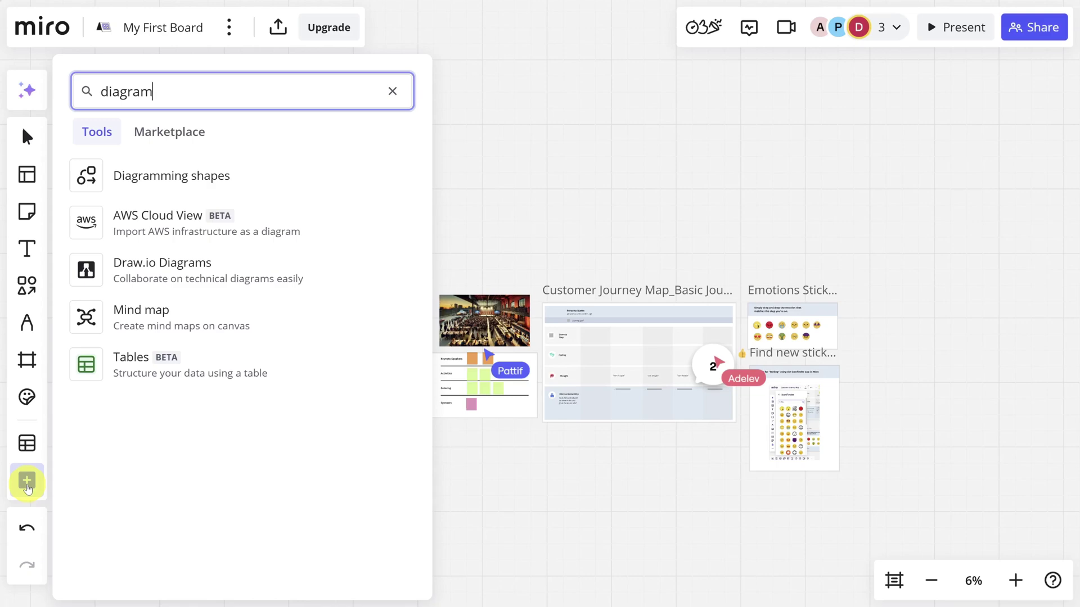
# Generate an event-planning flowchart starting at Plan Event using Create with AI in diagram mode.
pyautogui.click(26, 91)
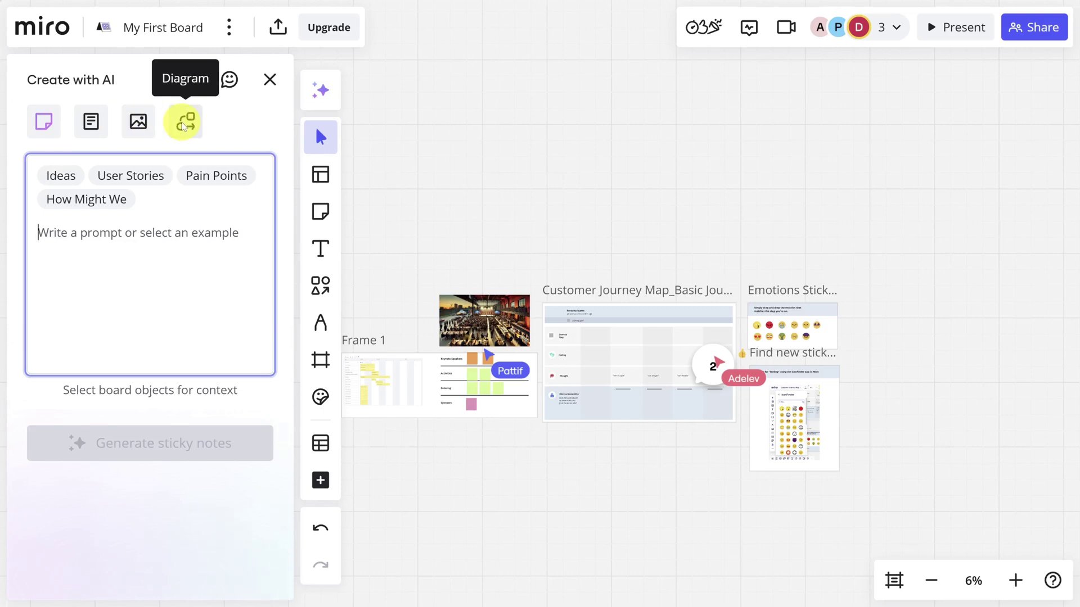
pyautogui.click(184, 126)
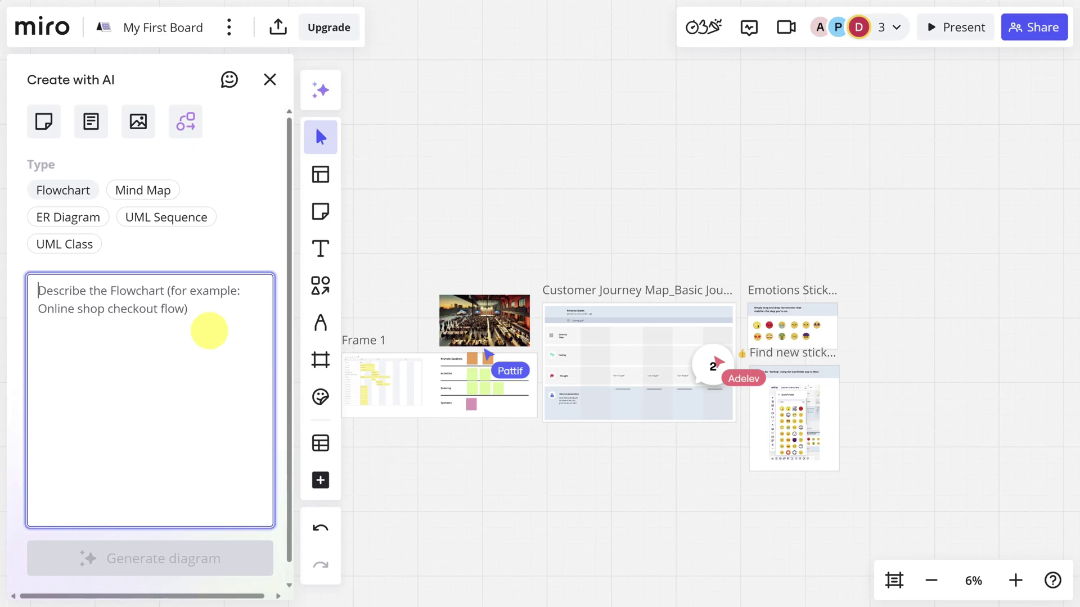
pyautogui.write('Design a flowchart for planning, marketing, building, and hosting an event to bring tech enthusiasts together to connect with their community, learn more from each other, and bring in great speakers from the industry to teach new technology.')
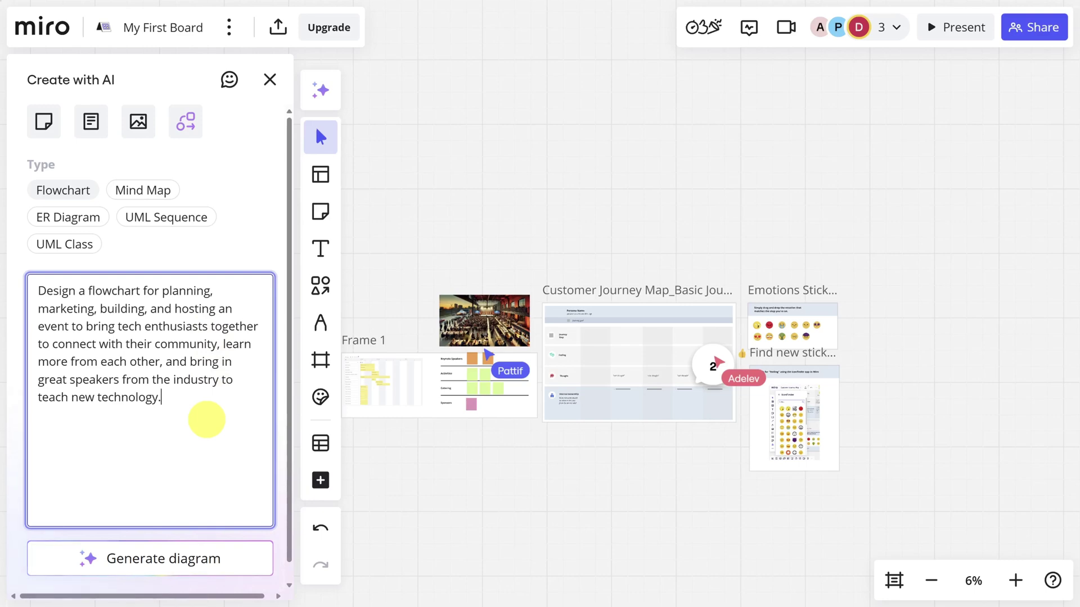
pyautogui.click(173, 558)
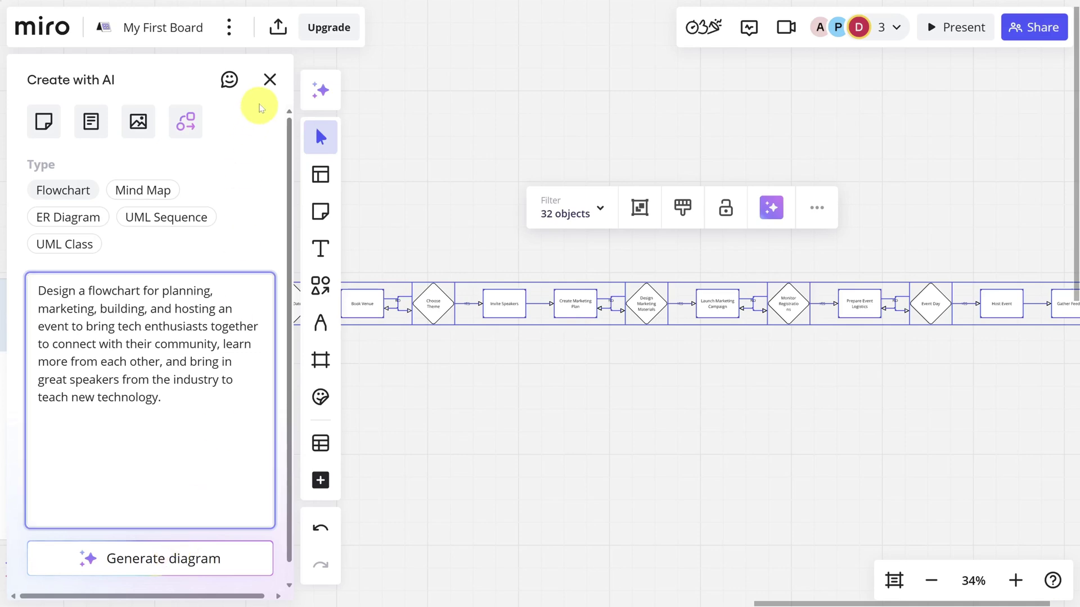
pyautogui.click(270, 79)
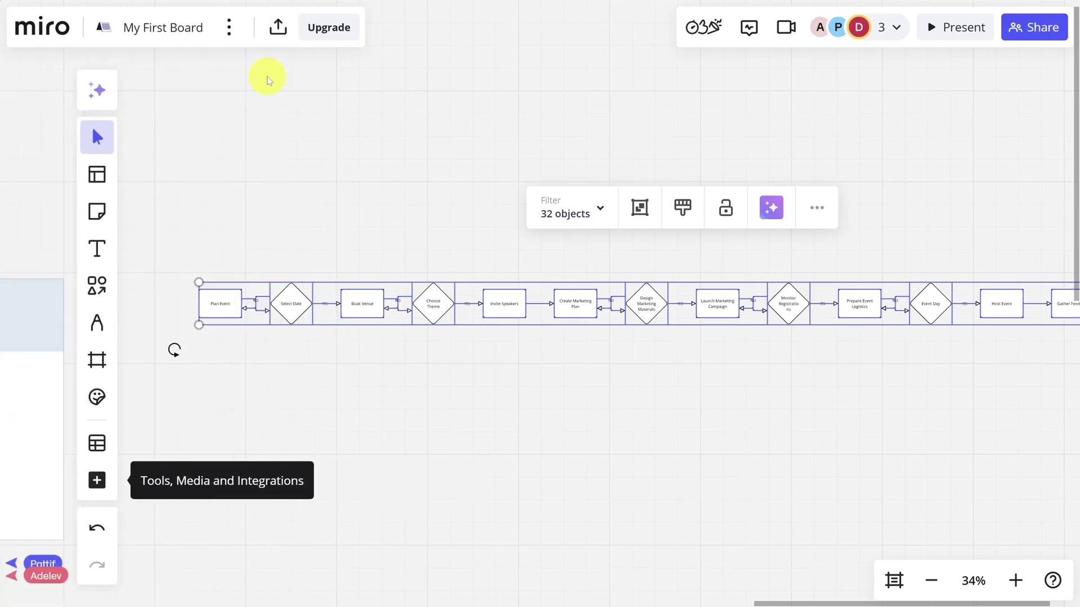
pyautogui.scroll(5, 295, 366)
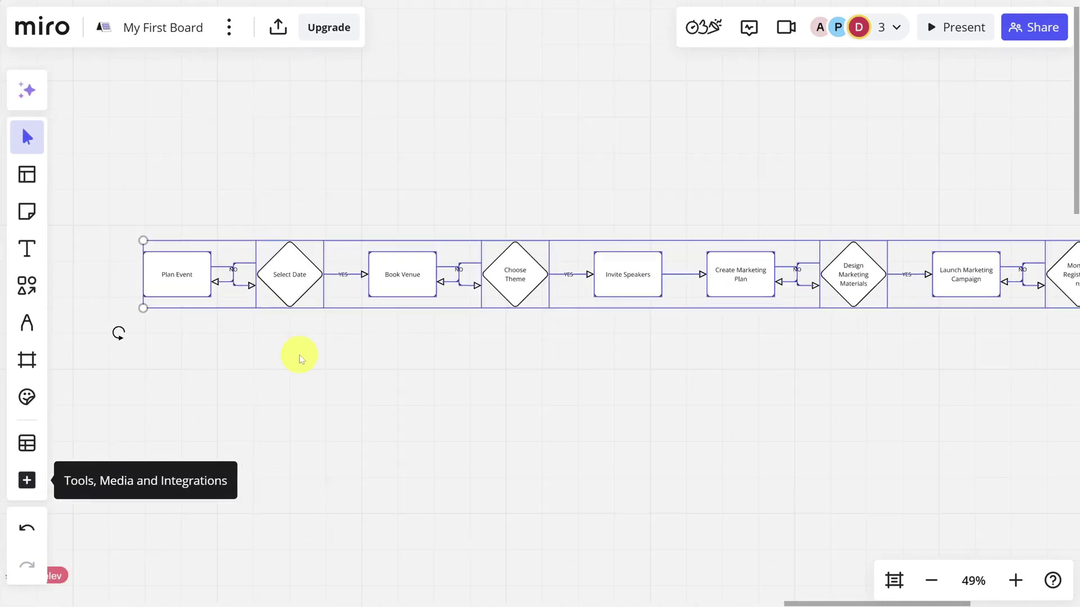
pyautogui.moveTo(369, 333); pyautogui.dragTo(339, 339)
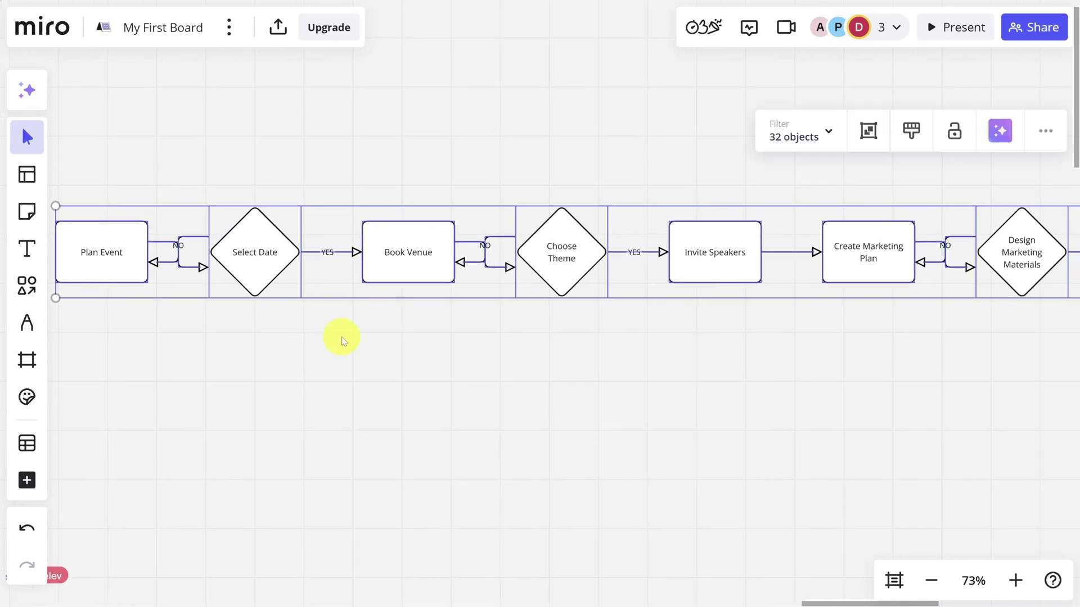
pyautogui.click(342, 340)
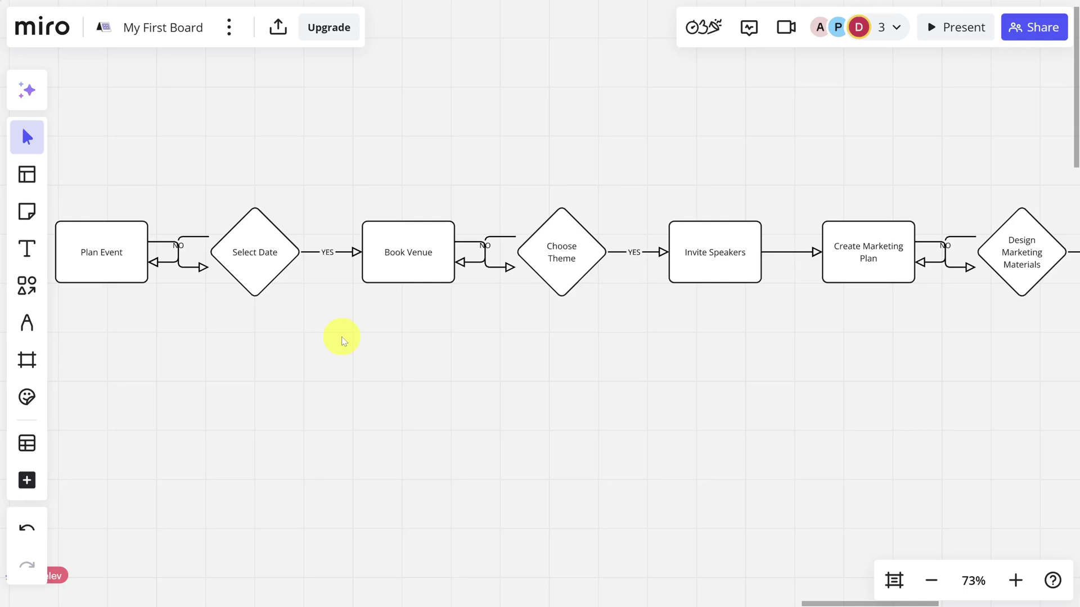
pyautogui.scroll(-3, 116, 335)
pyautogui.scroll(-3, 116, 341)
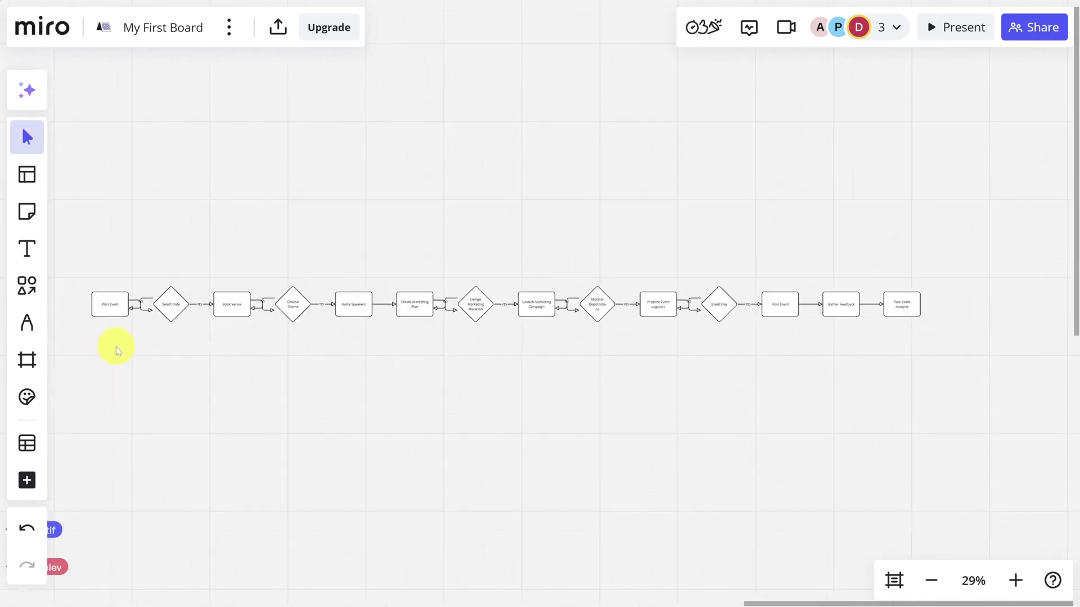
pyautogui.moveTo(116, 347)
pyautogui.mouseDown()
pyautogui.moveTo(356, 356)
pyautogui.moveTo(605, 278)
pyautogui.mouseUp()
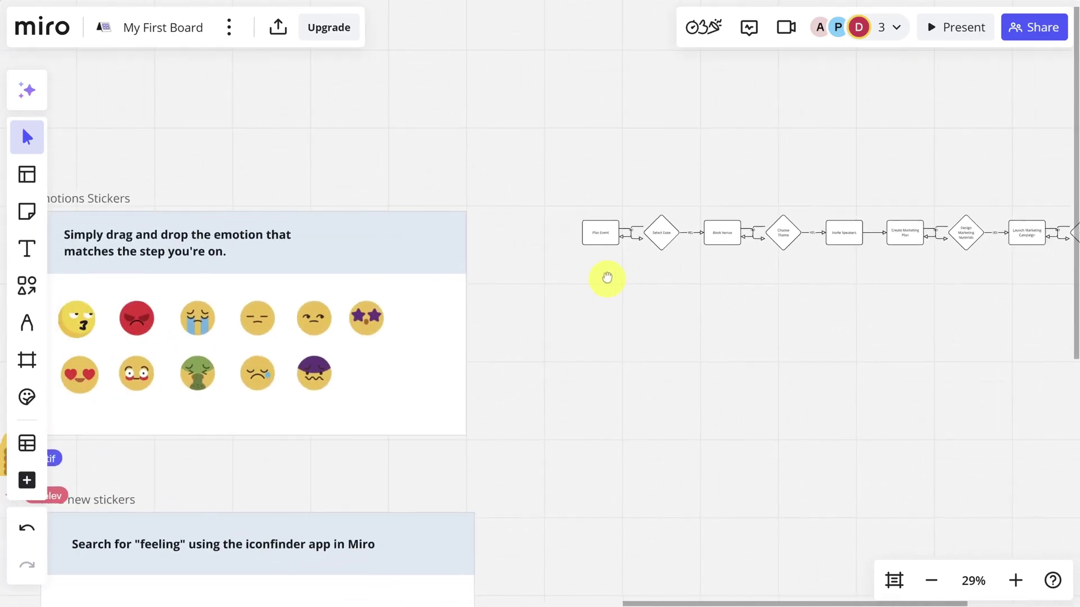
pyautogui.click(974, 581)
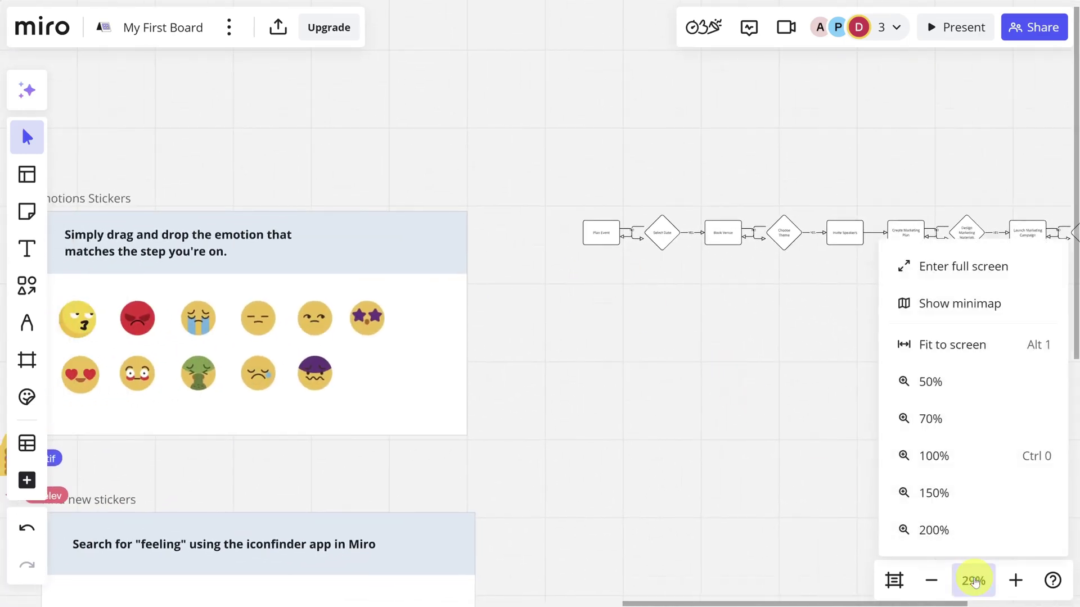
pyautogui.click(959, 350)
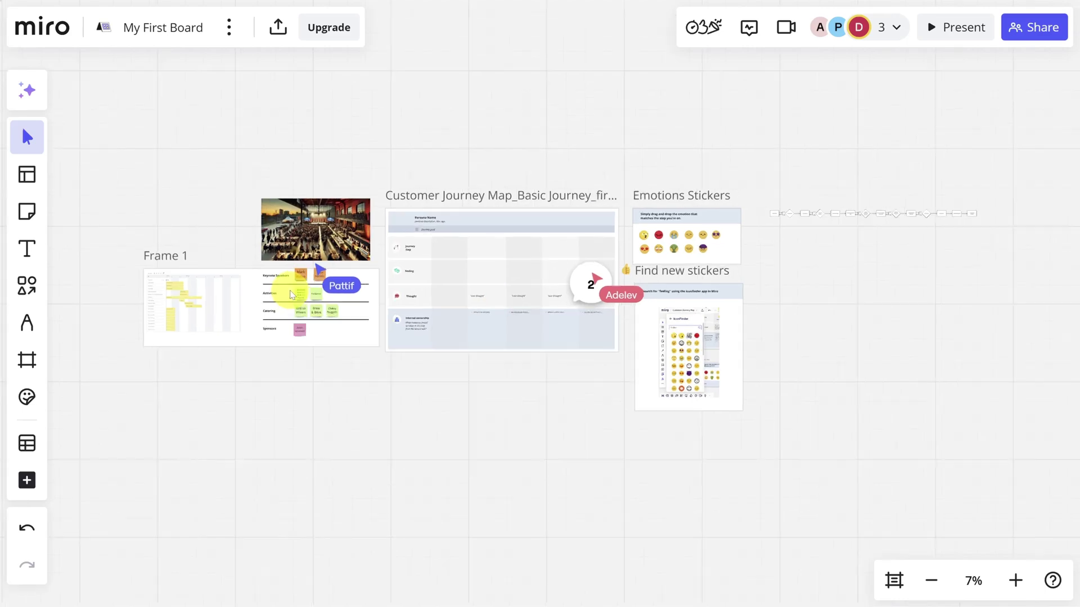
pyautogui.scroll(2, 290, 292)
pyautogui.scroll(3, 289, 292)
pyautogui.scroll(2, 291, 292)
pyautogui.scroll(1, 296, 287)
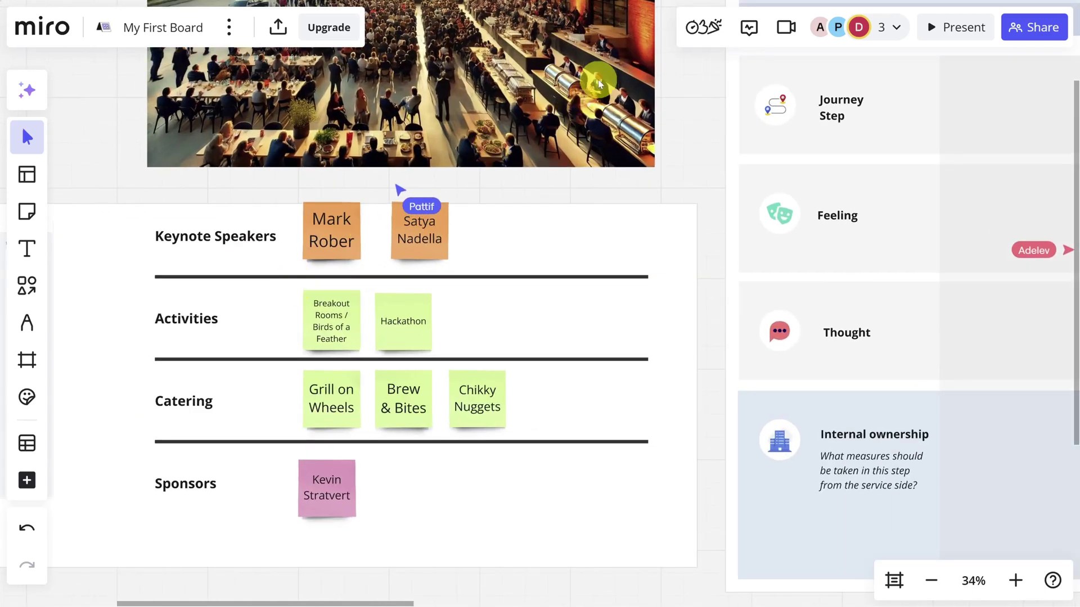
# Reach the voting session setup from the facilitation tools menu, past the upgrade prompt.
pyautogui.click(703, 29)
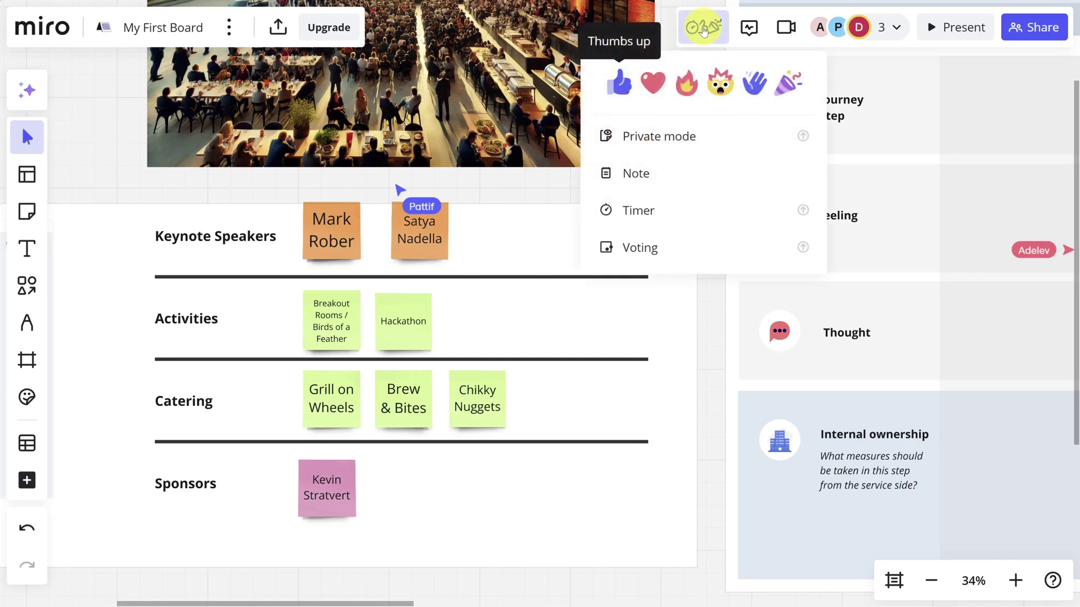
pyautogui.click(695, 244)
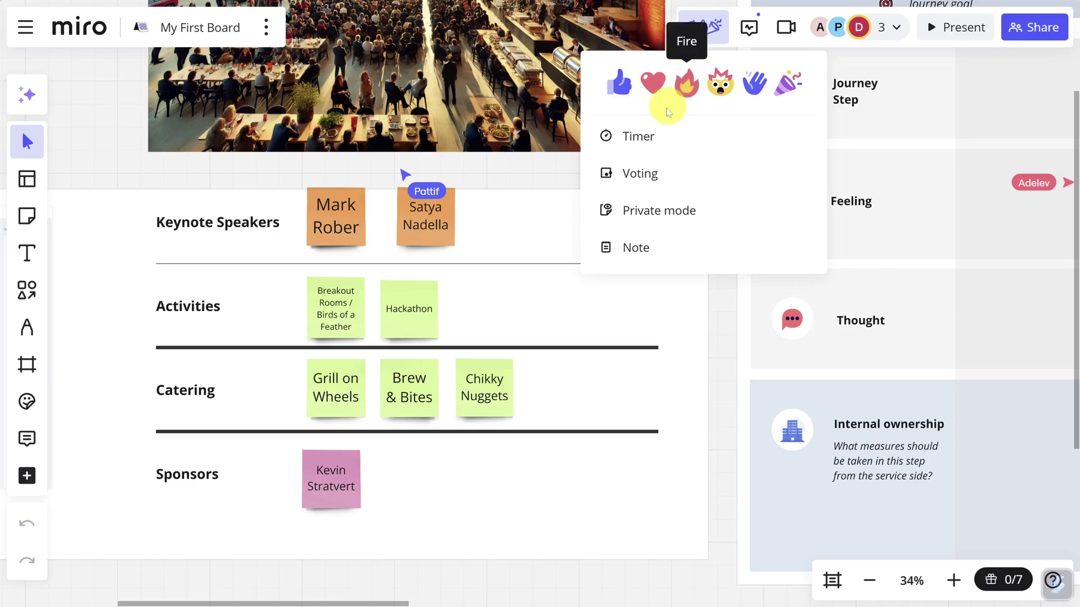
pyautogui.click(644, 176)
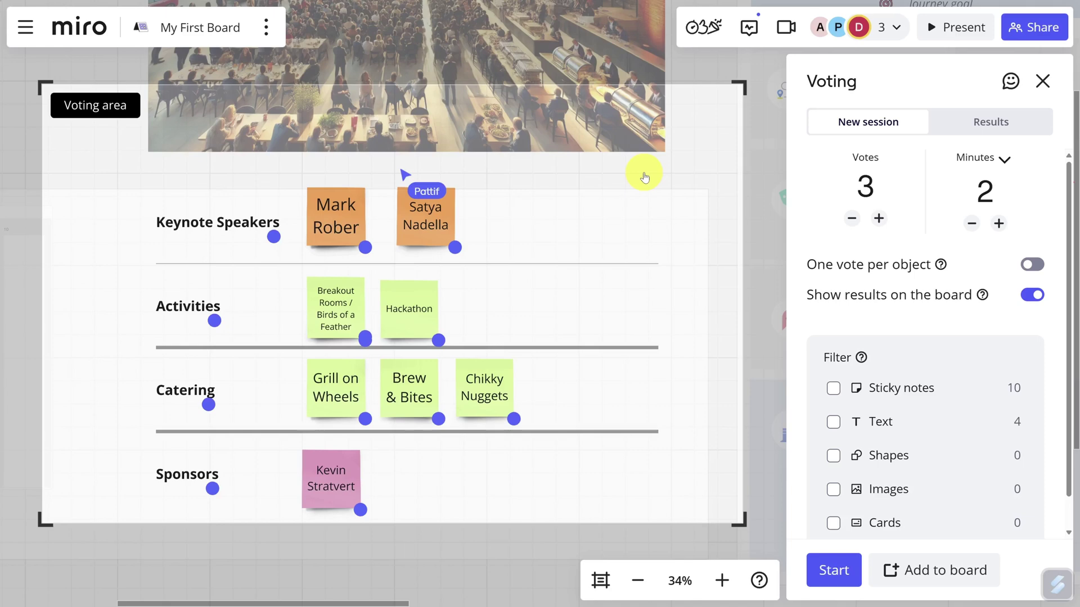
# Start voting on the Catering row's sticky notes only, with 2 votes per person and 4 minutes.
pyautogui.moveTo(42, 88)
pyautogui.mouseDown()
pyautogui.moveTo(115, 324)
pyautogui.moveTo(141, 346)
pyautogui.mouseUp()
pyautogui.moveTo(716, 512); pyautogui.dragTo(675, 434)
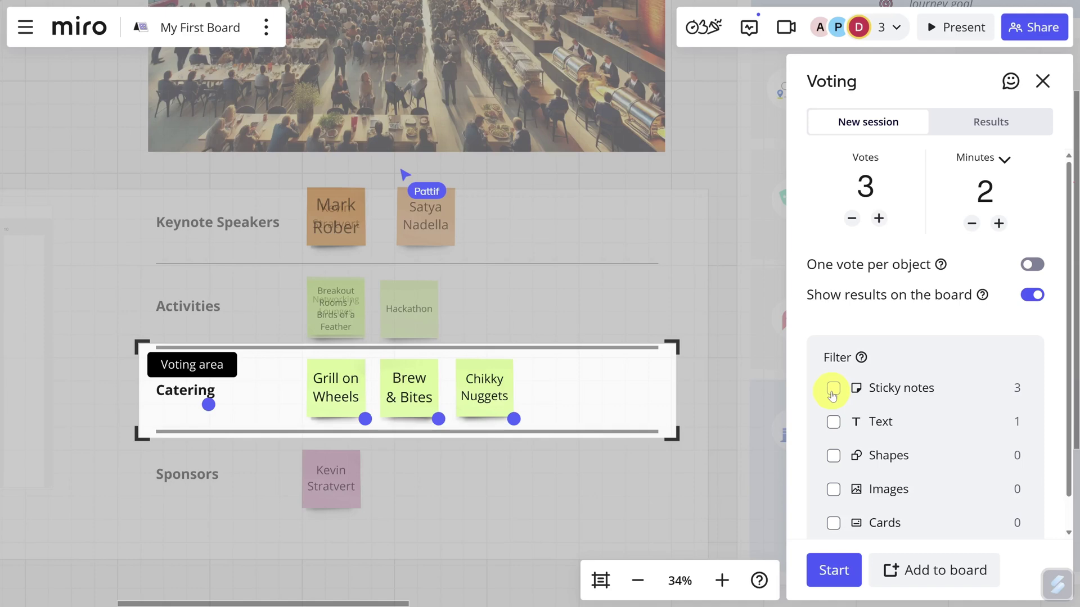
pyautogui.click(833, 390)
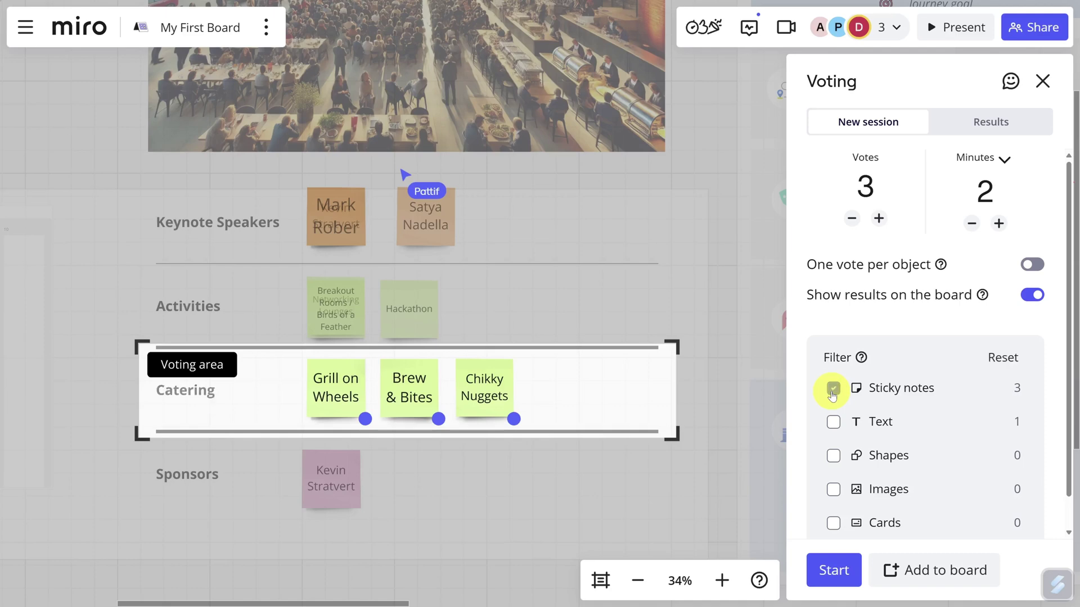
pyautogui.click(852, 219)
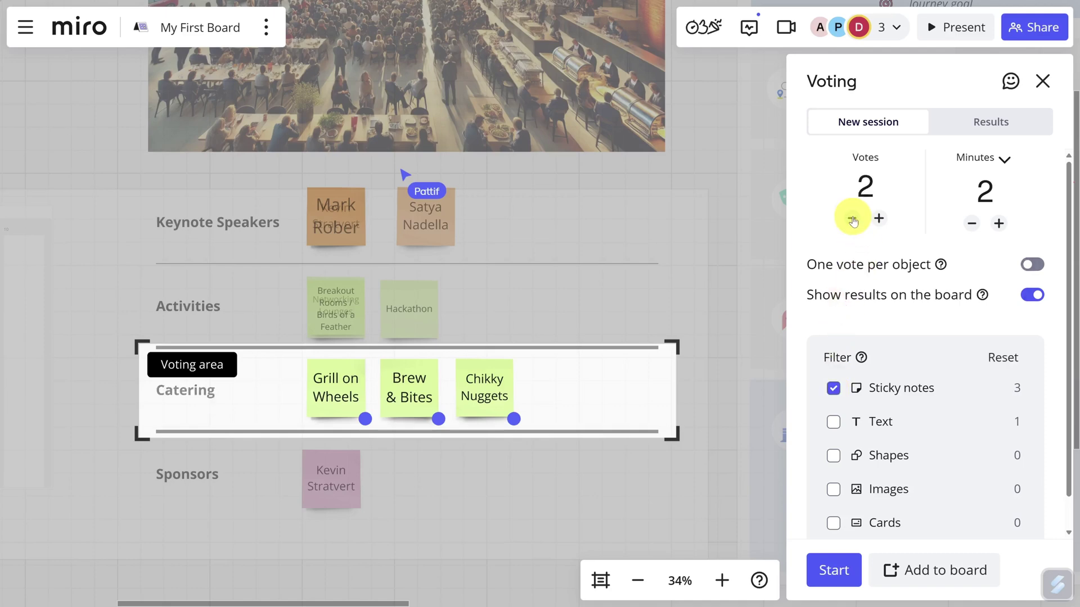
pyautogui.doubleClick(998, 223)
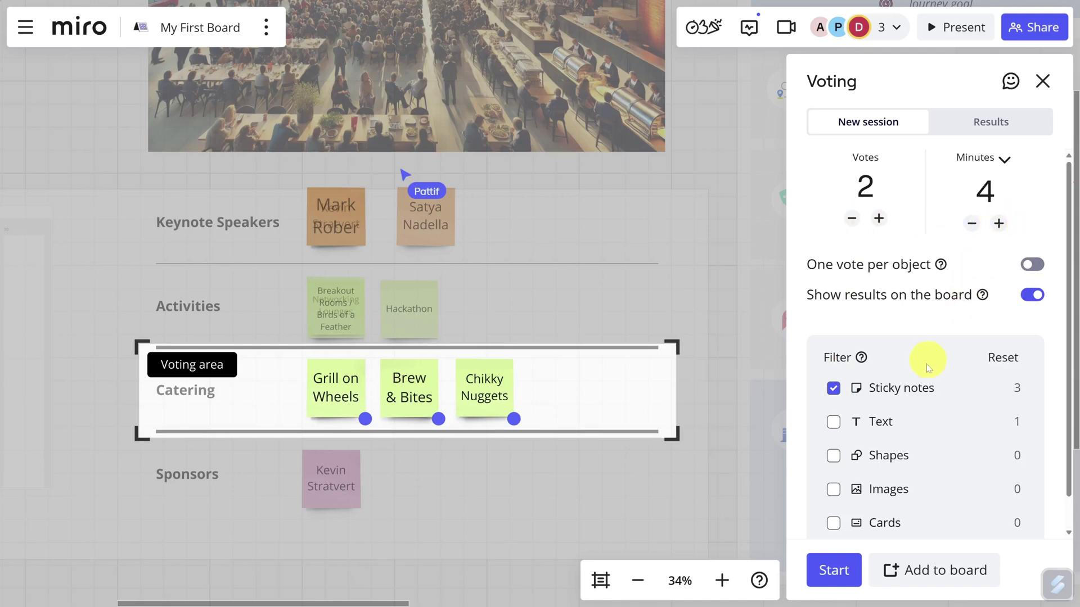
pyautogui.click(836, 571)
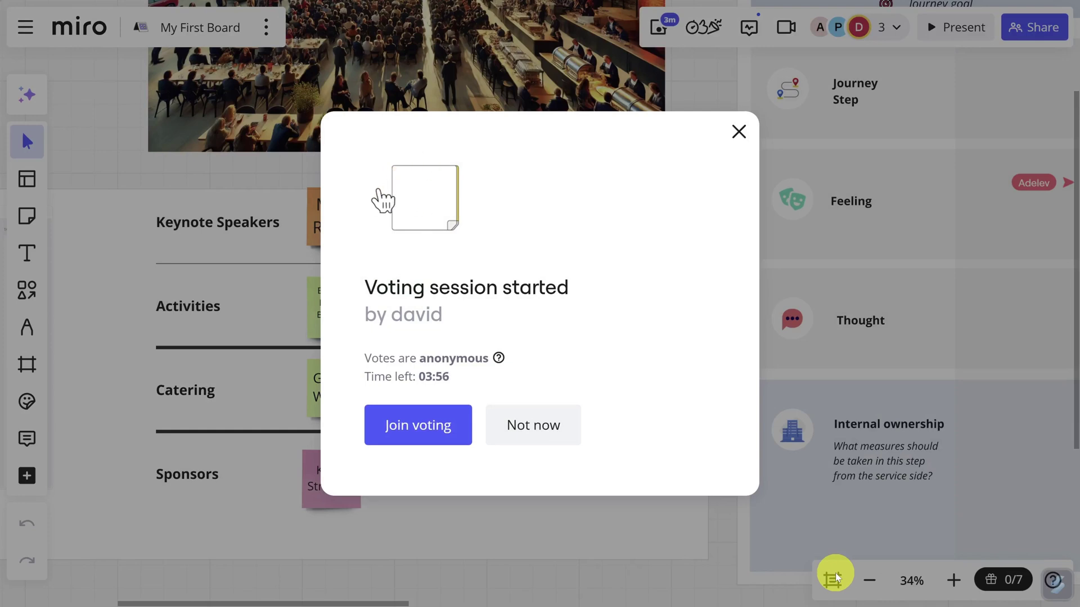
# Join the session, vote for Grill on Wheels and Chikky Nuggets, and mark voting done.
pyautogui.click(411, 433)
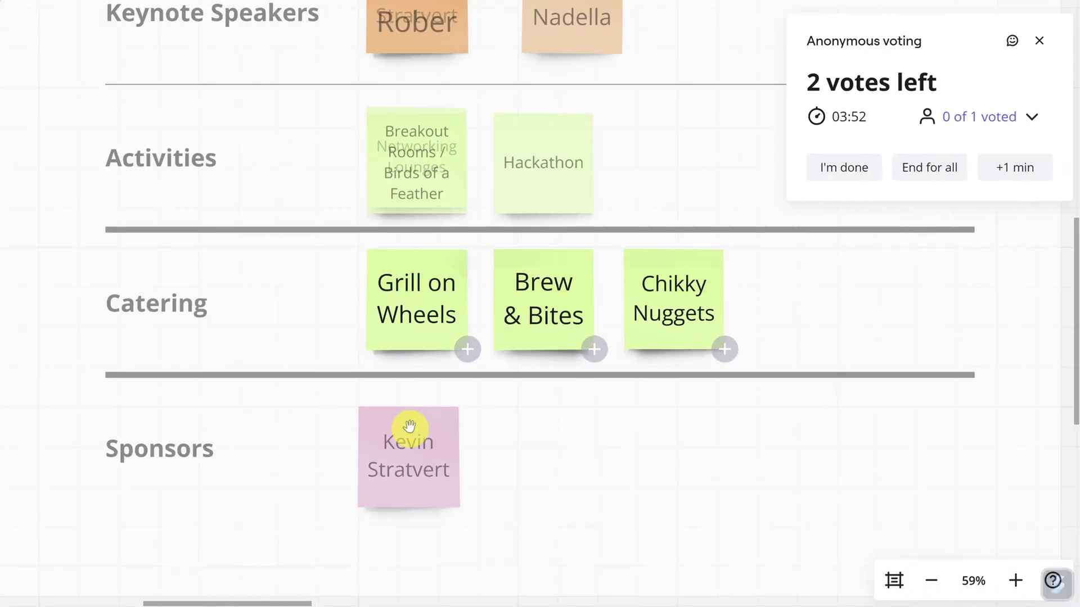
pyautogui.click(416, 309)
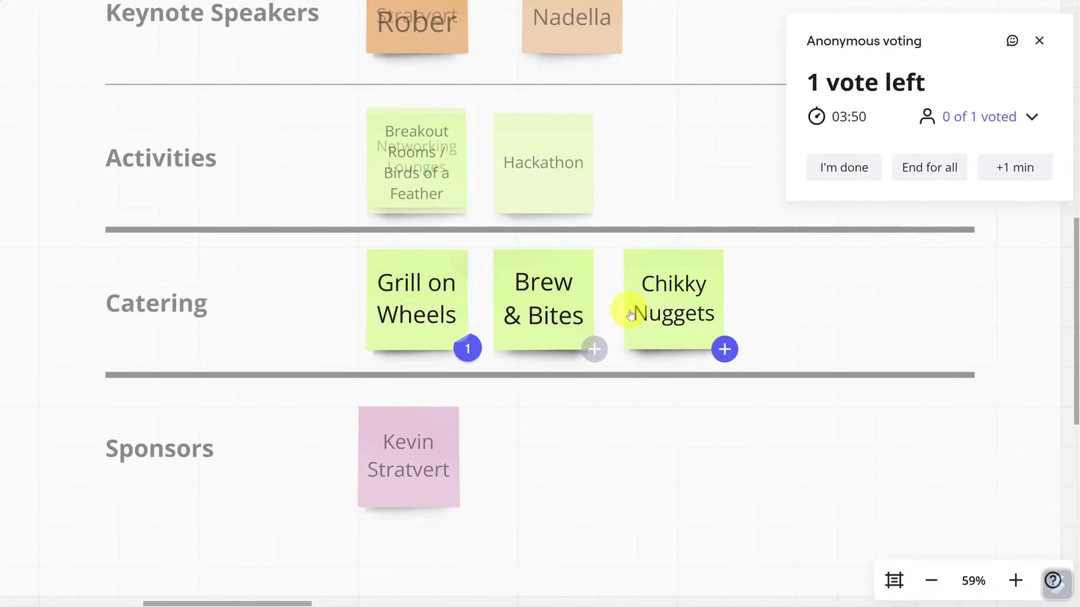
pyautogui.click(671, 313)
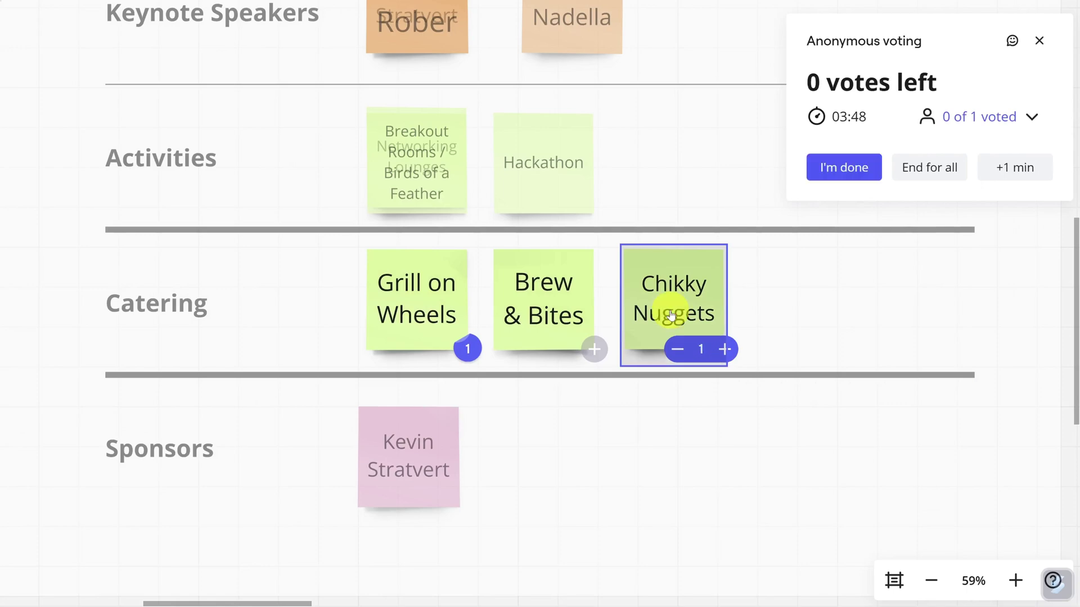
pyautogui.click(844, 168)
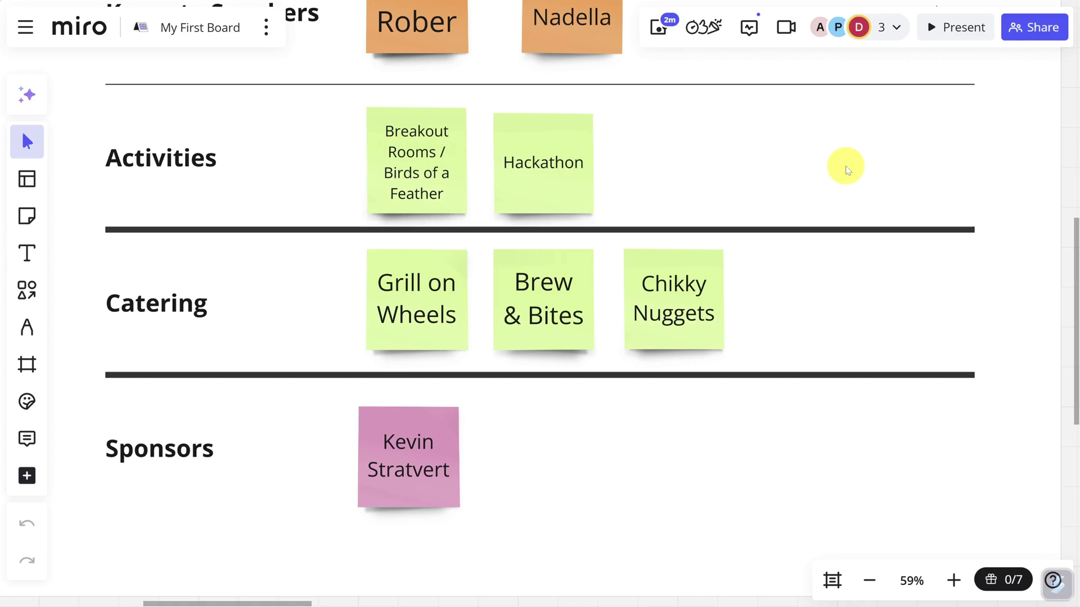
# End the voting for everyone and review results: Grill on Wheels 3, Chikky Nuggets 2, Brew & Bites 1.
pyautogui.click(660, 31)
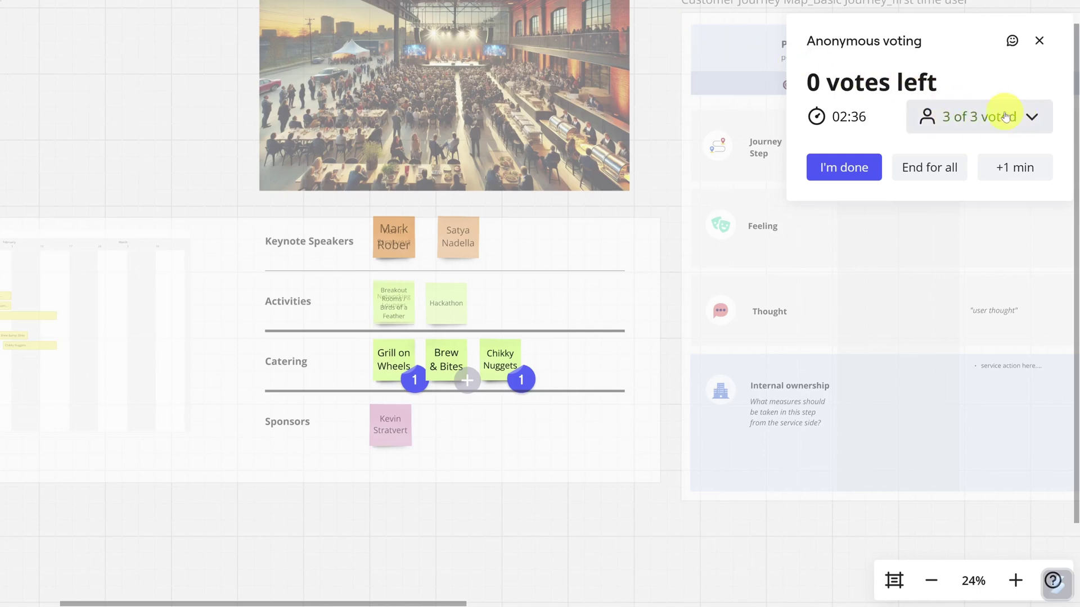
pyautogui.click(934, 171)
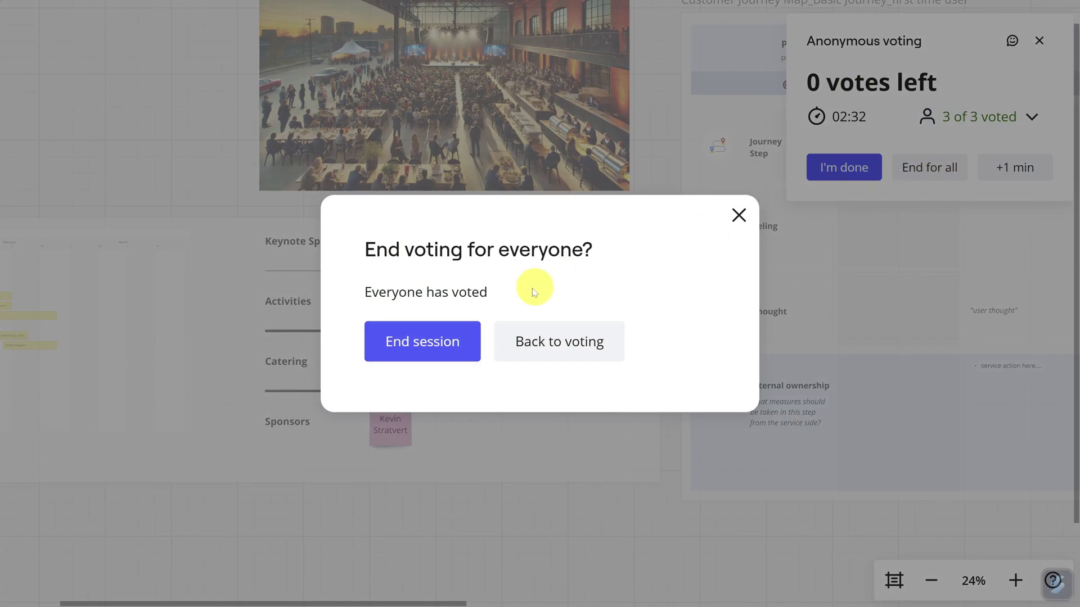
pyautogui.click(426, 341)
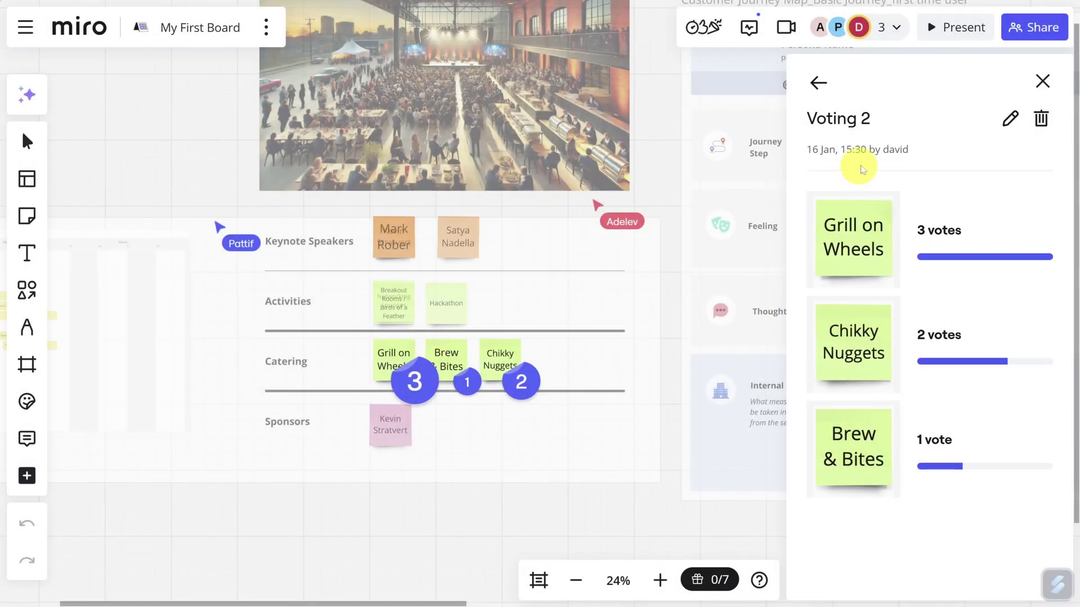
pyautogui.click(1039, 82)
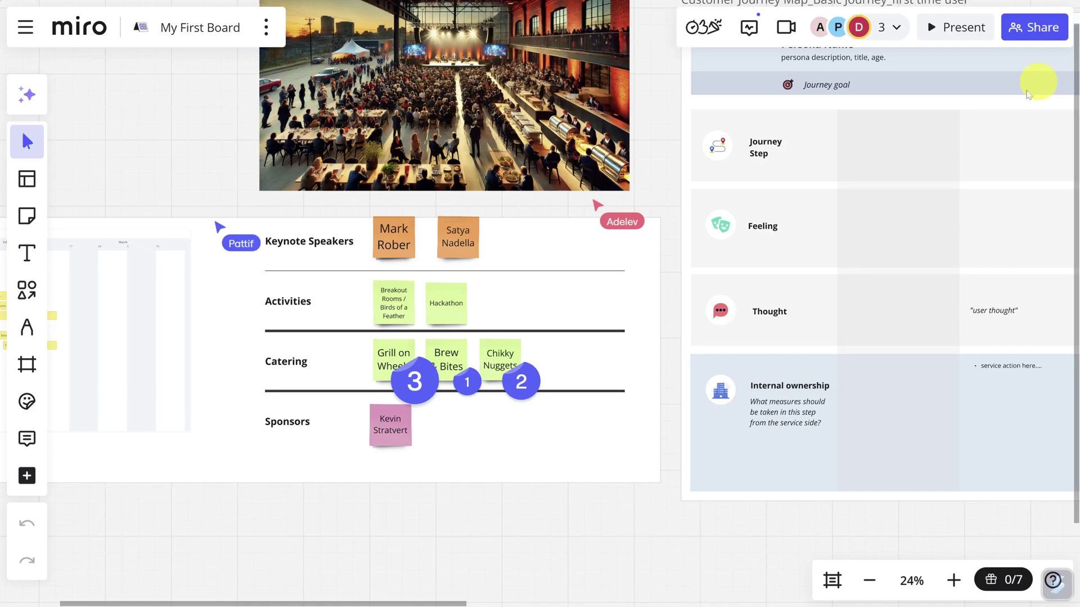
# Bring up the tools and integrations list showing Dot voting, Poll and Spinner wheel.
pyautogui.click(27, 475)
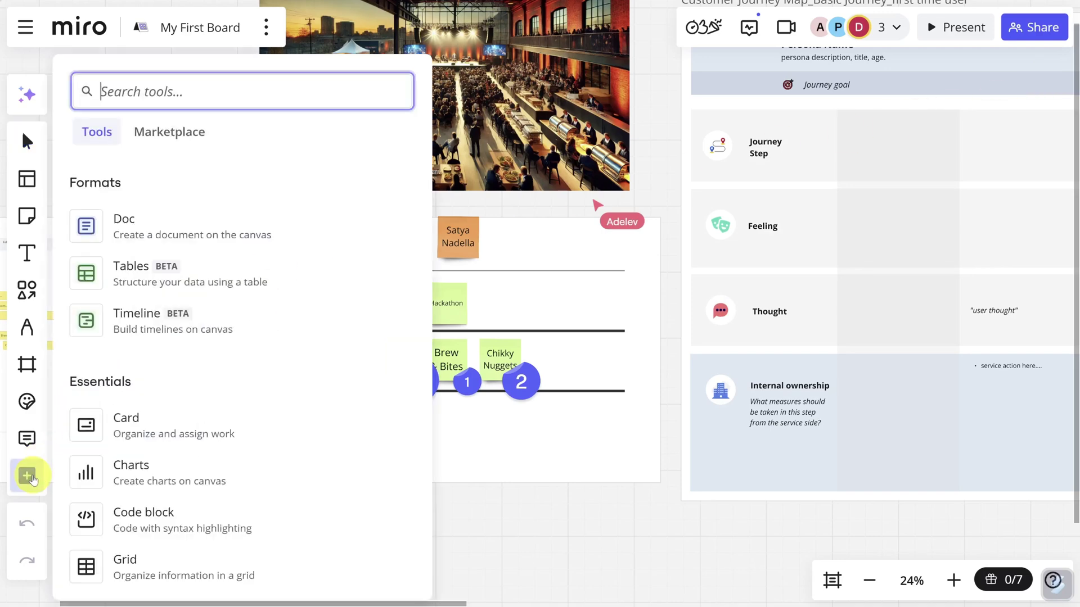
pyautogui.scroll(-2, 253, 422)
pyautogui.scroll(-3, 253, 404)
pyautogui.scroll(-4, 254, 403)
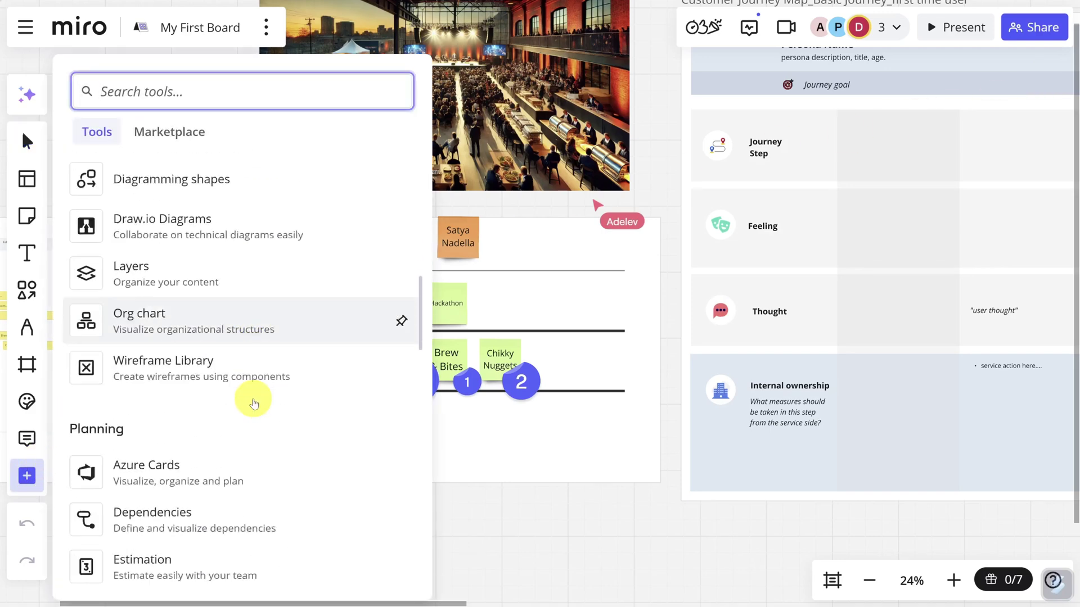
pyautogui.scroll(-3, 253, 403)
pyautogui.scroll(-4, 254, 404)
pyautogui.scroll(-2, 254, 404)
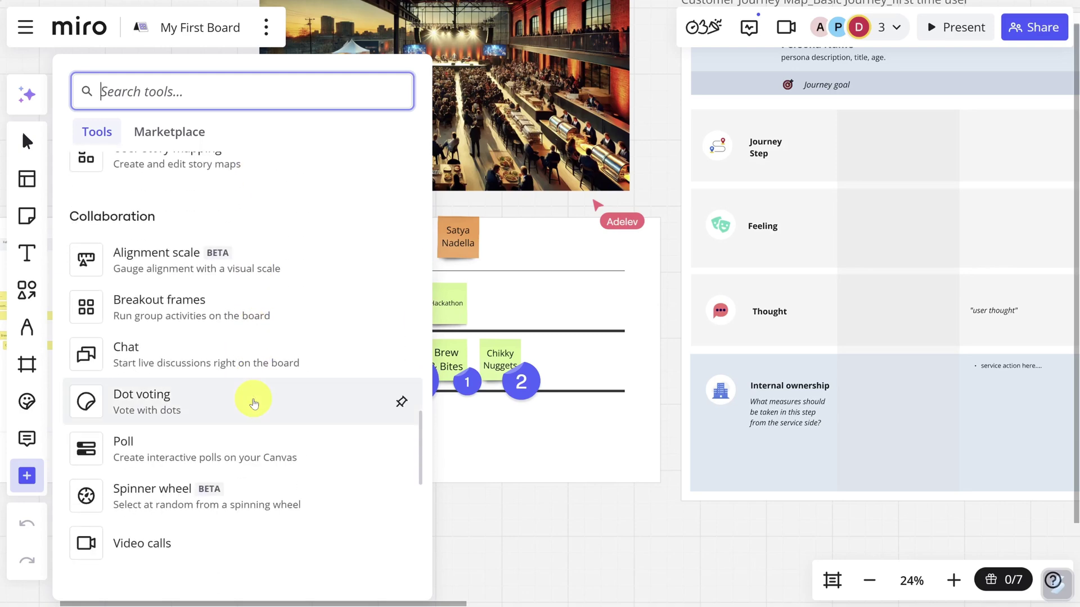